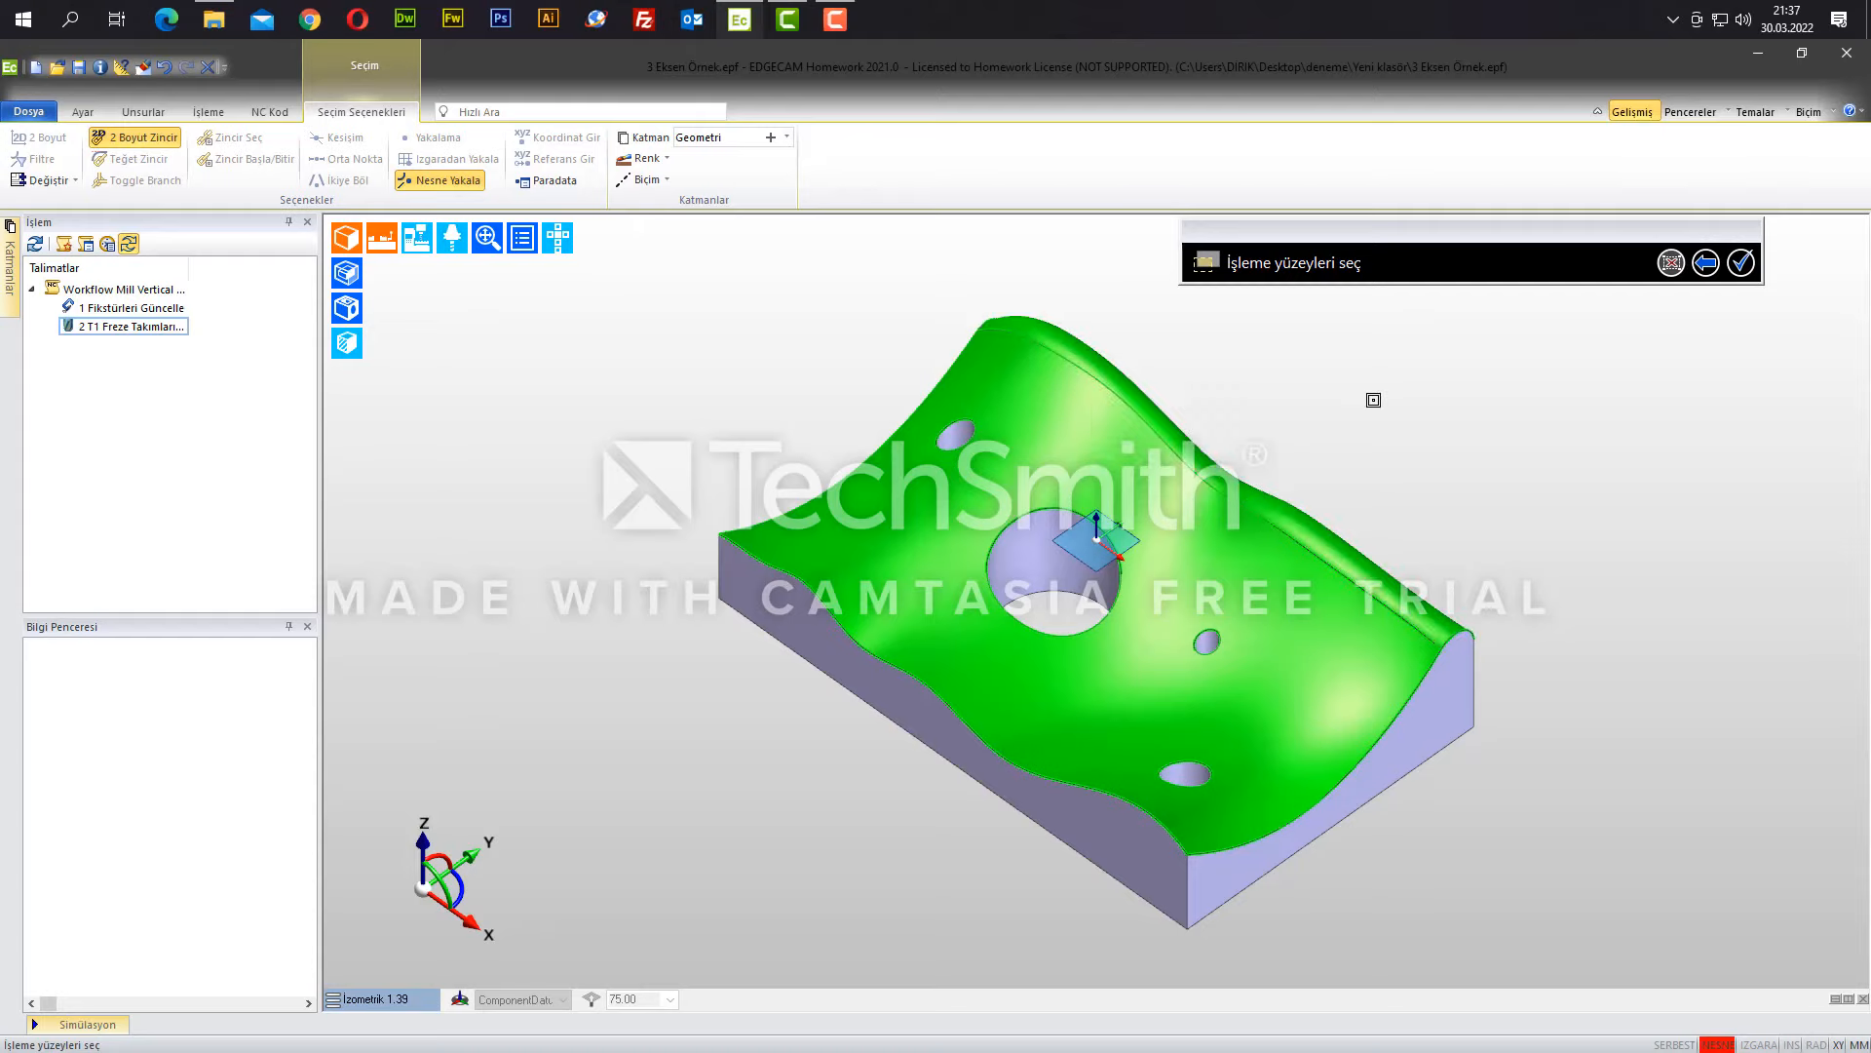
# - Accept the machining surfaces, choose the front wavy edge and outer rear fillet edge as guide curves, and generate the toolpath without control surfaces
pyautogui.rightClick(1374, 399)
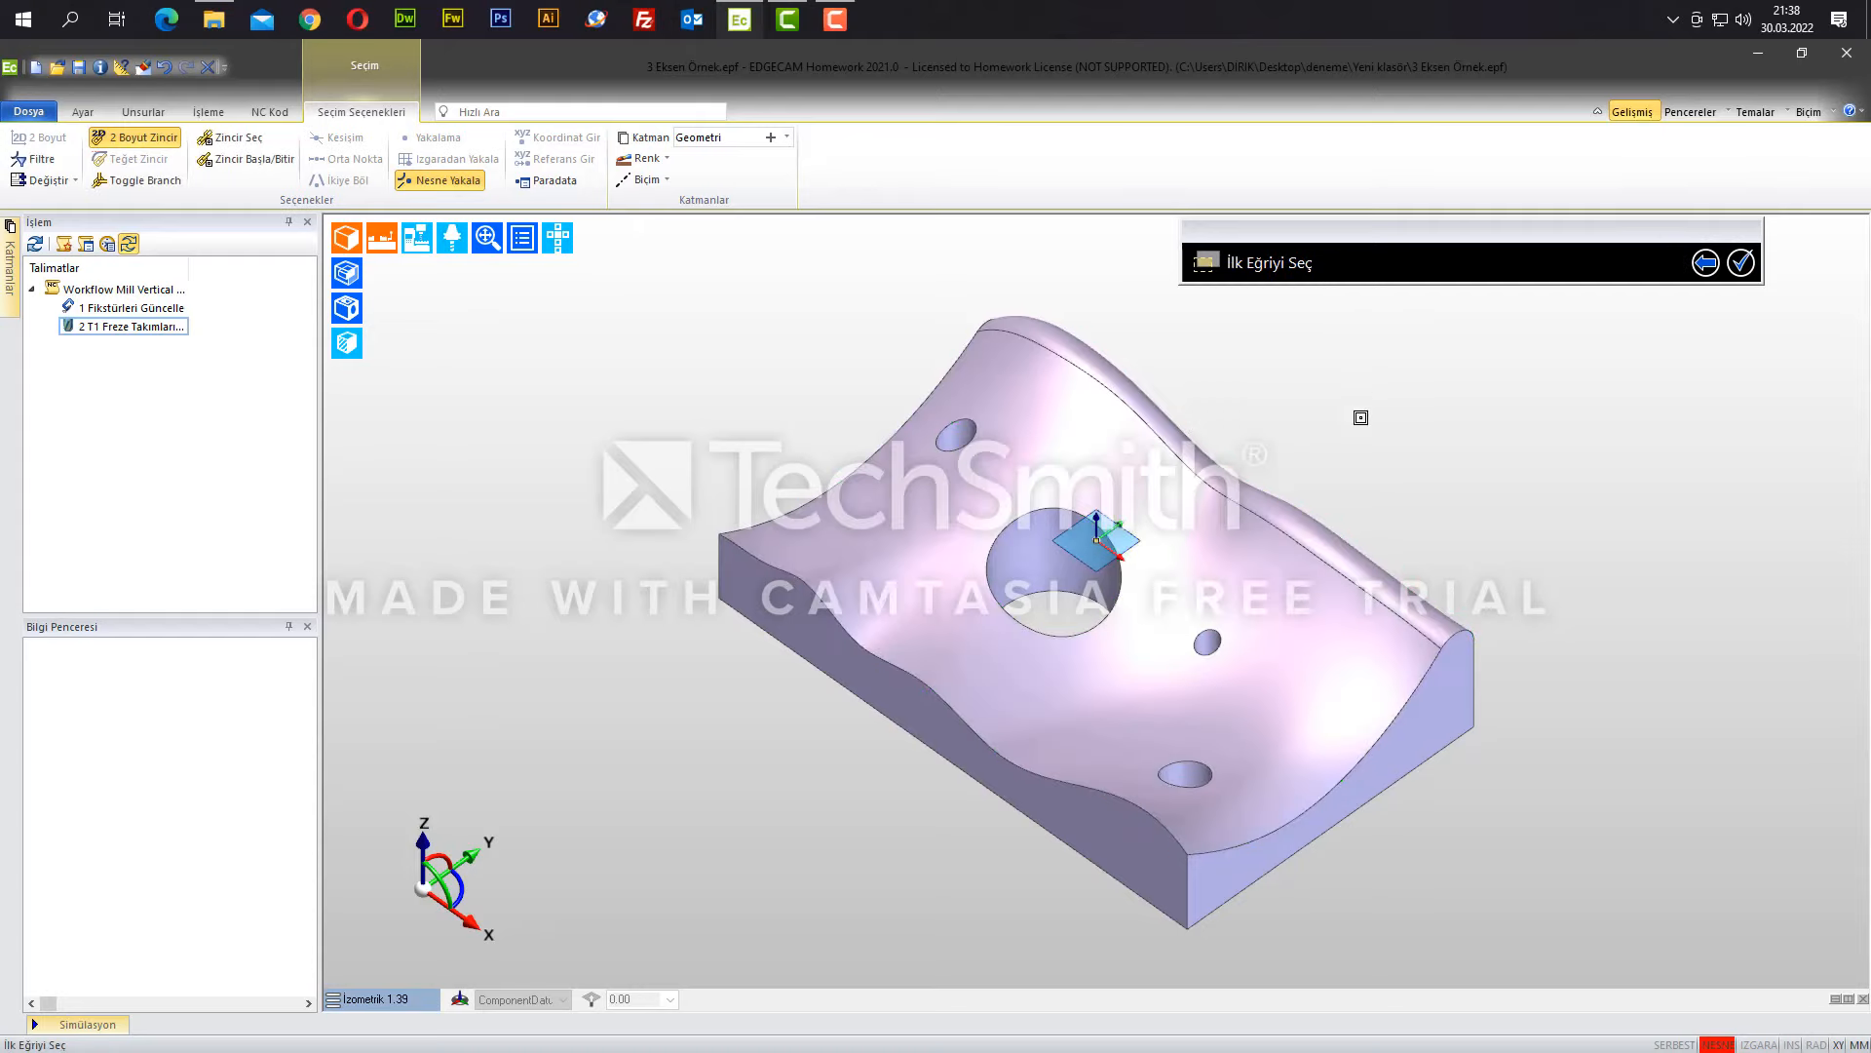
pyautogui.click(917, 678)
pyautogui.rightClick(1445, 502)
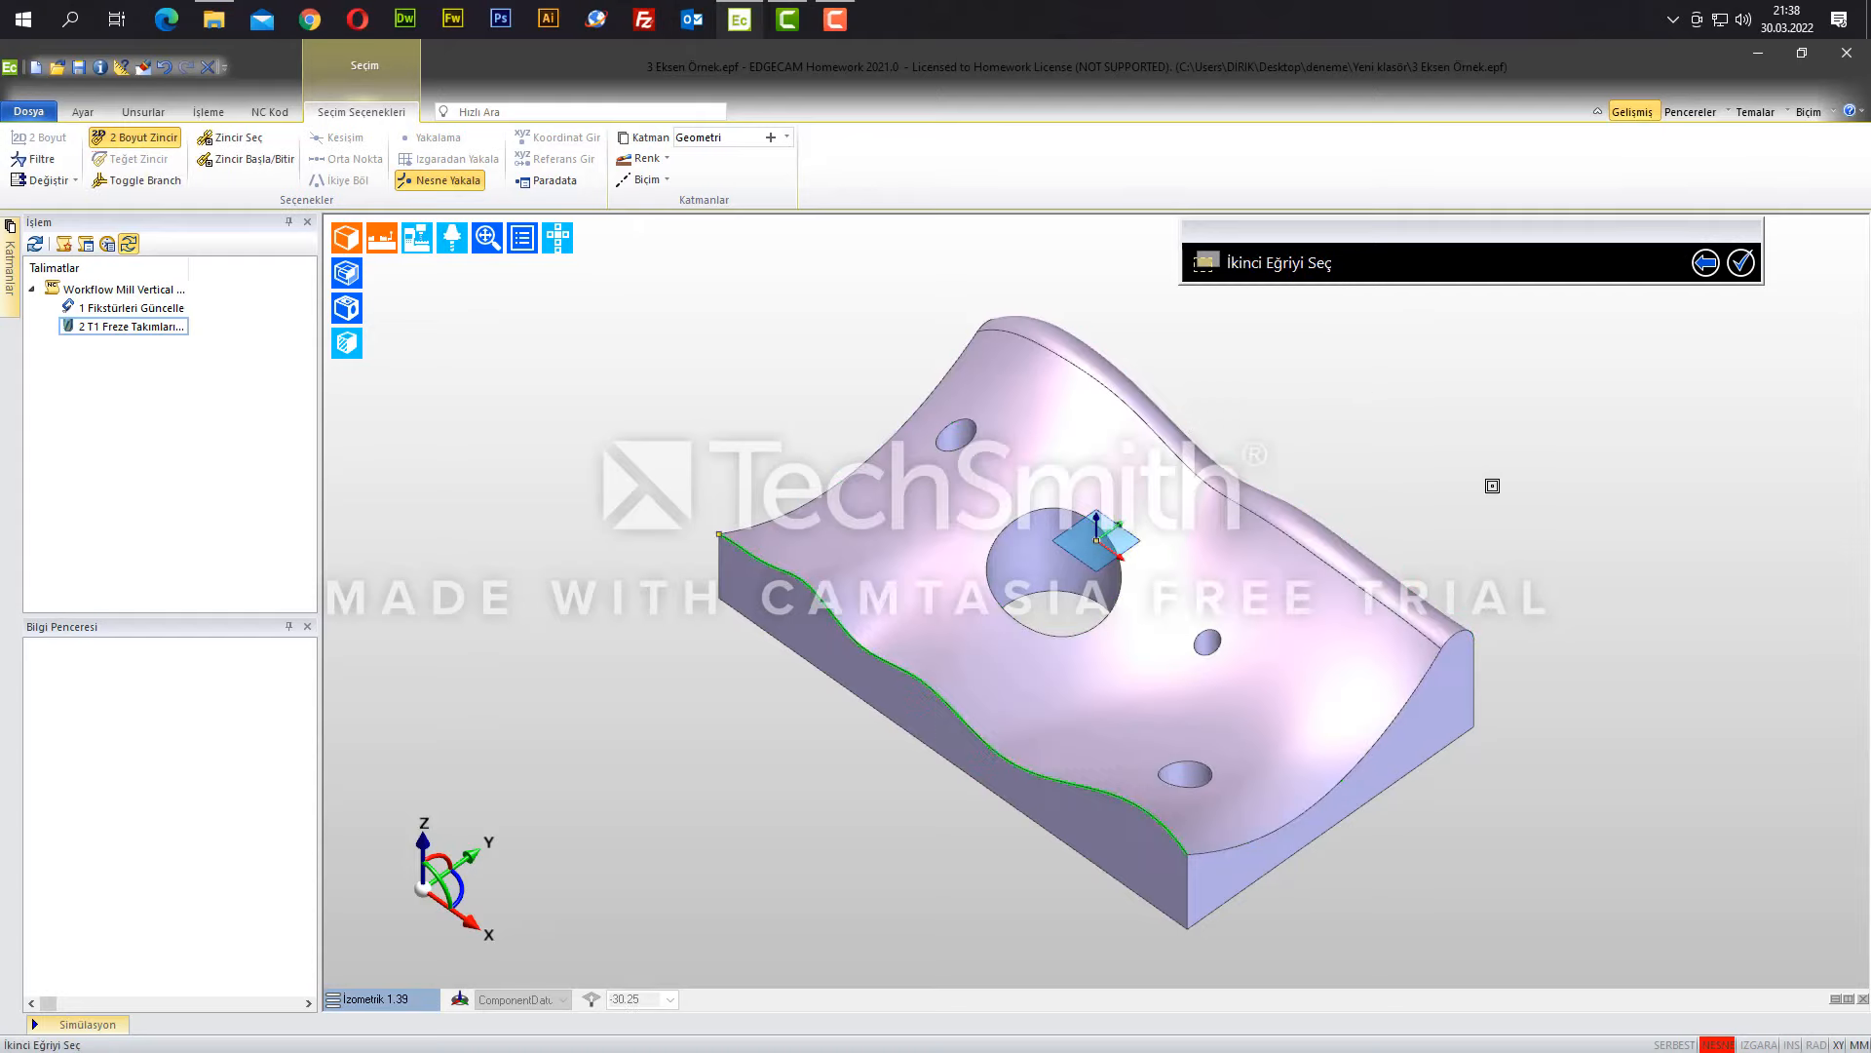
pyautogui.moveTo(1493, 485); pyautogui.dragTo(1212, 553, button='middle')
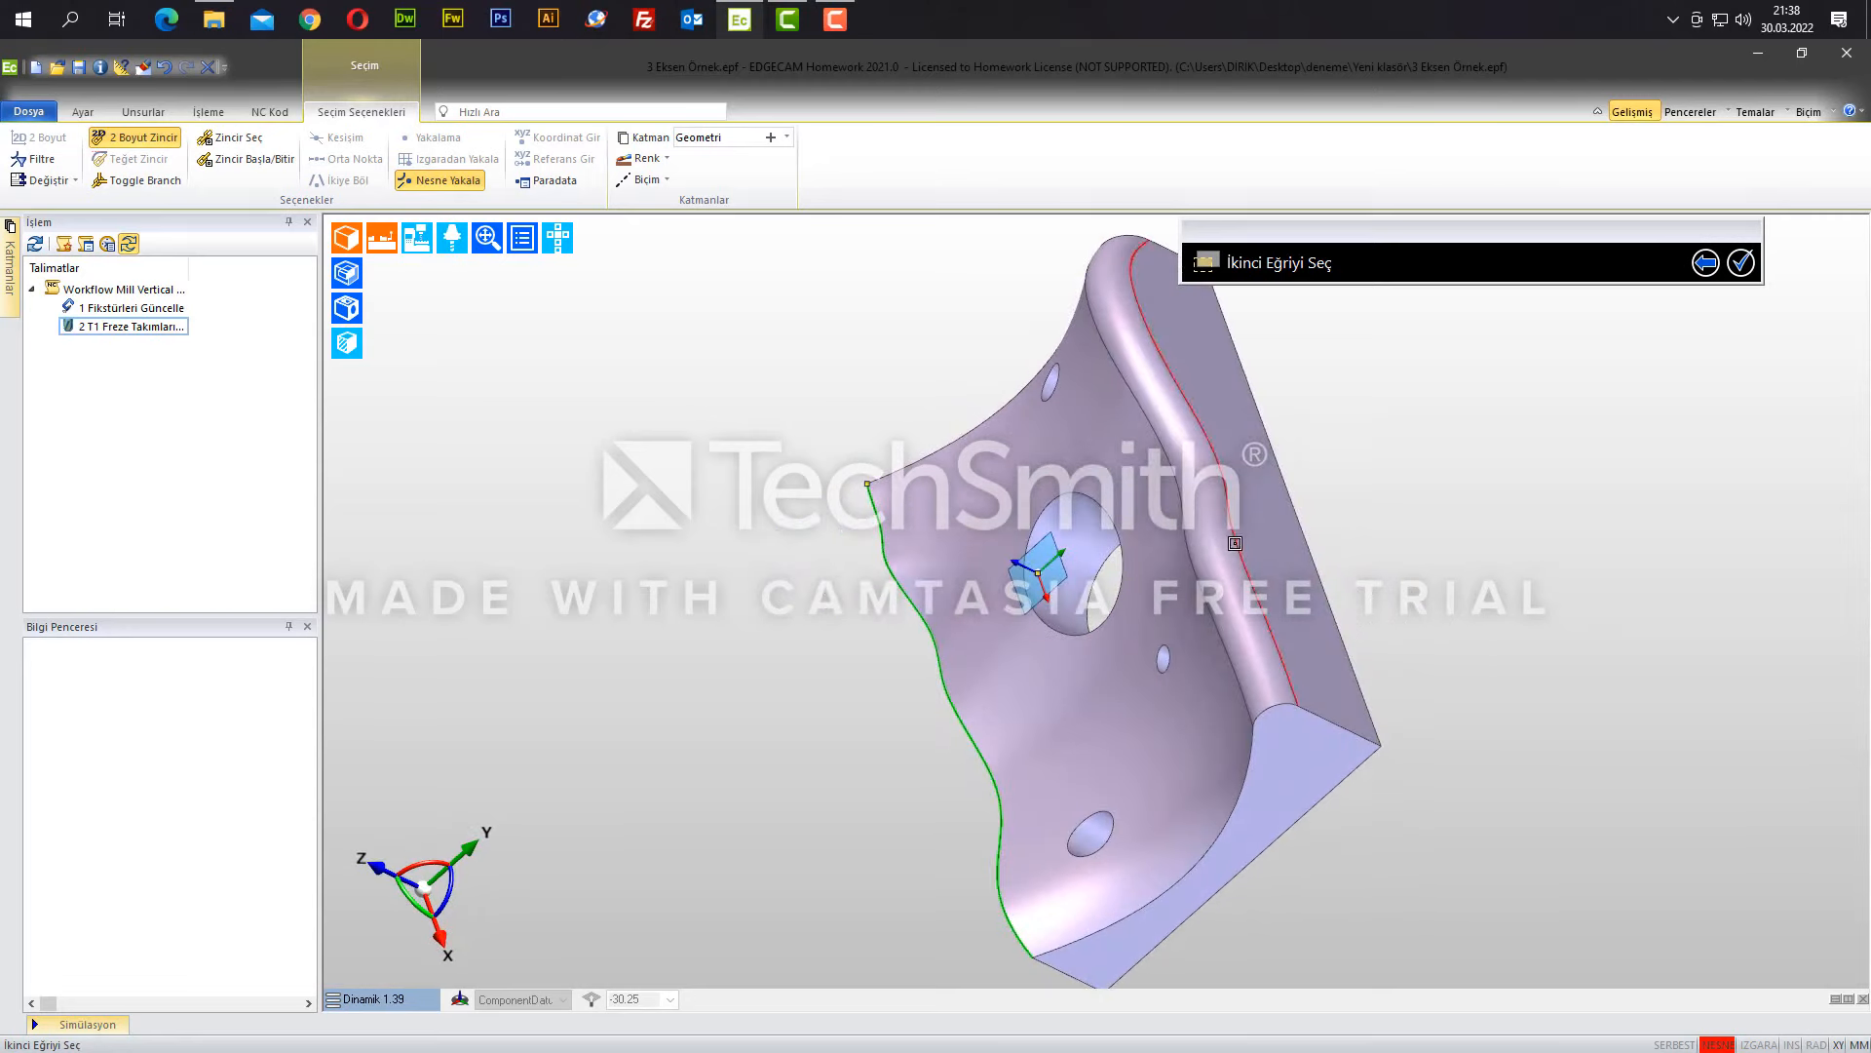
pyautogui.click(1238, 542)
pyautogui.rightClick(1390, 504)
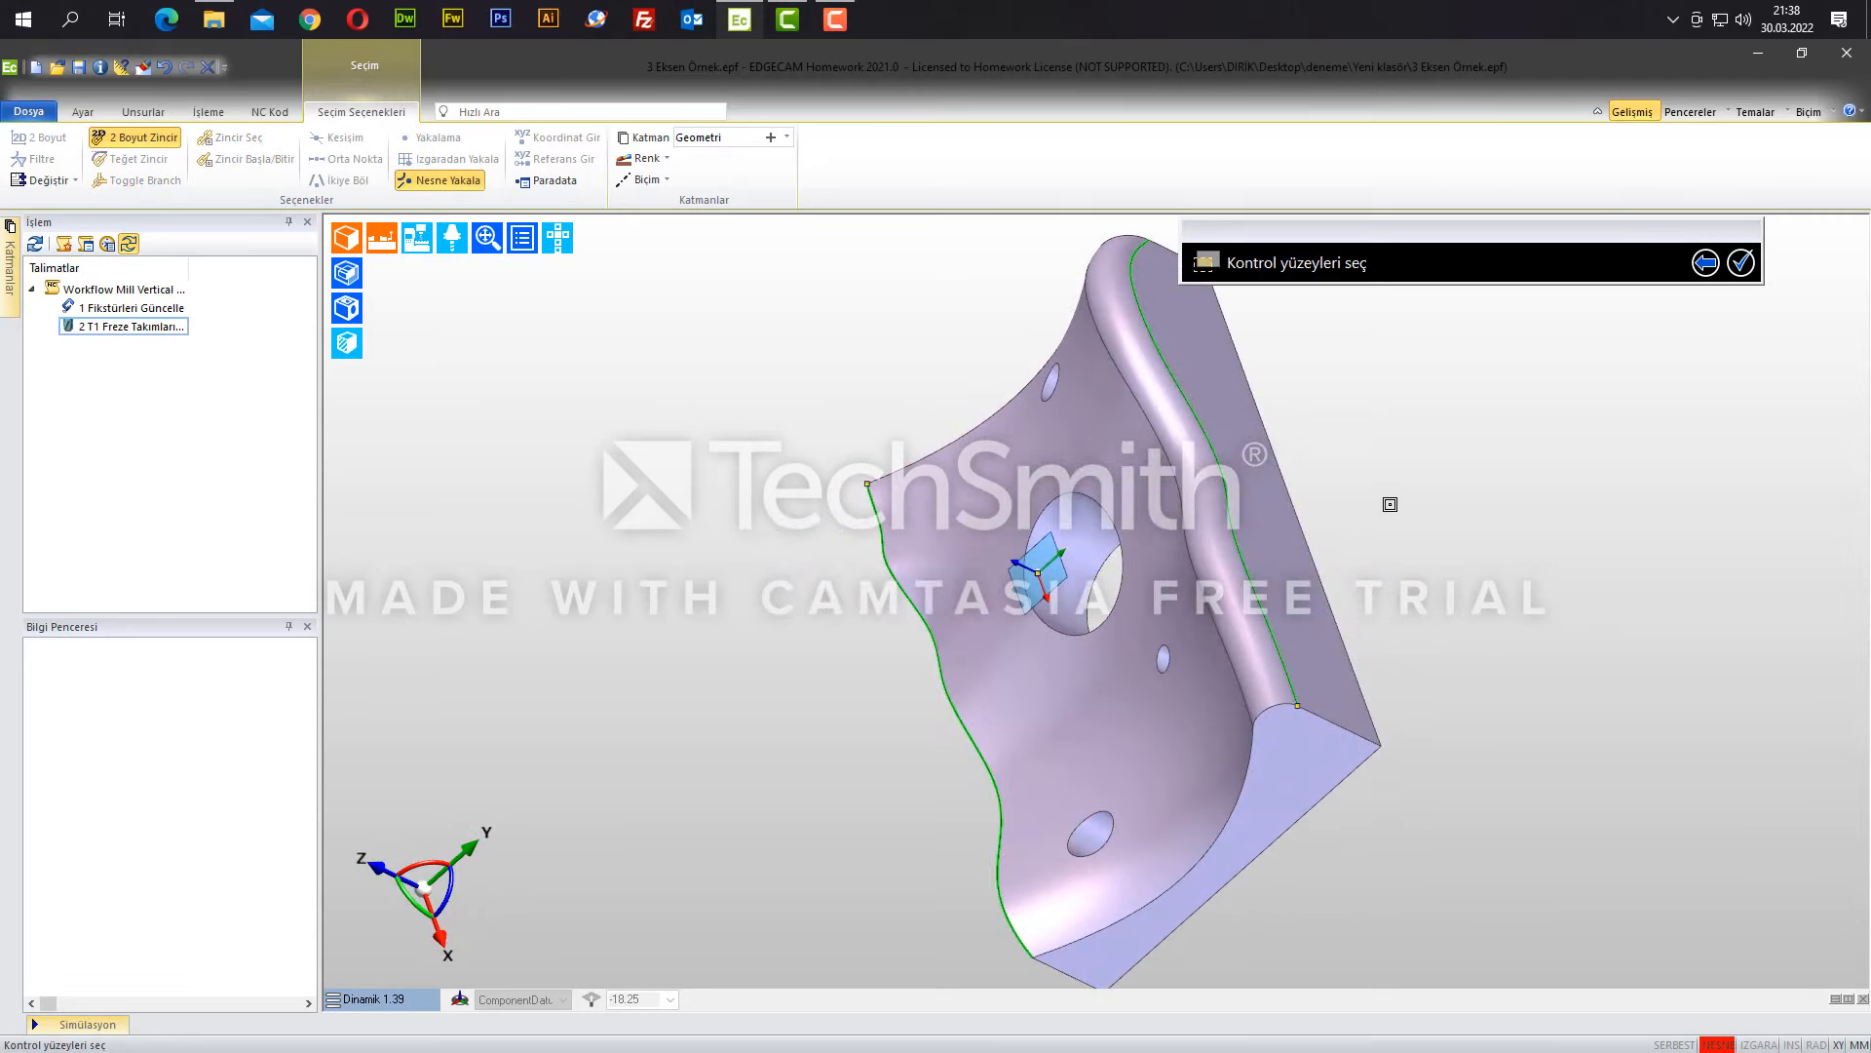
pyautogui.moveTo(1365, 530); pyautogui.dragTo(1523, 445, button='middle')
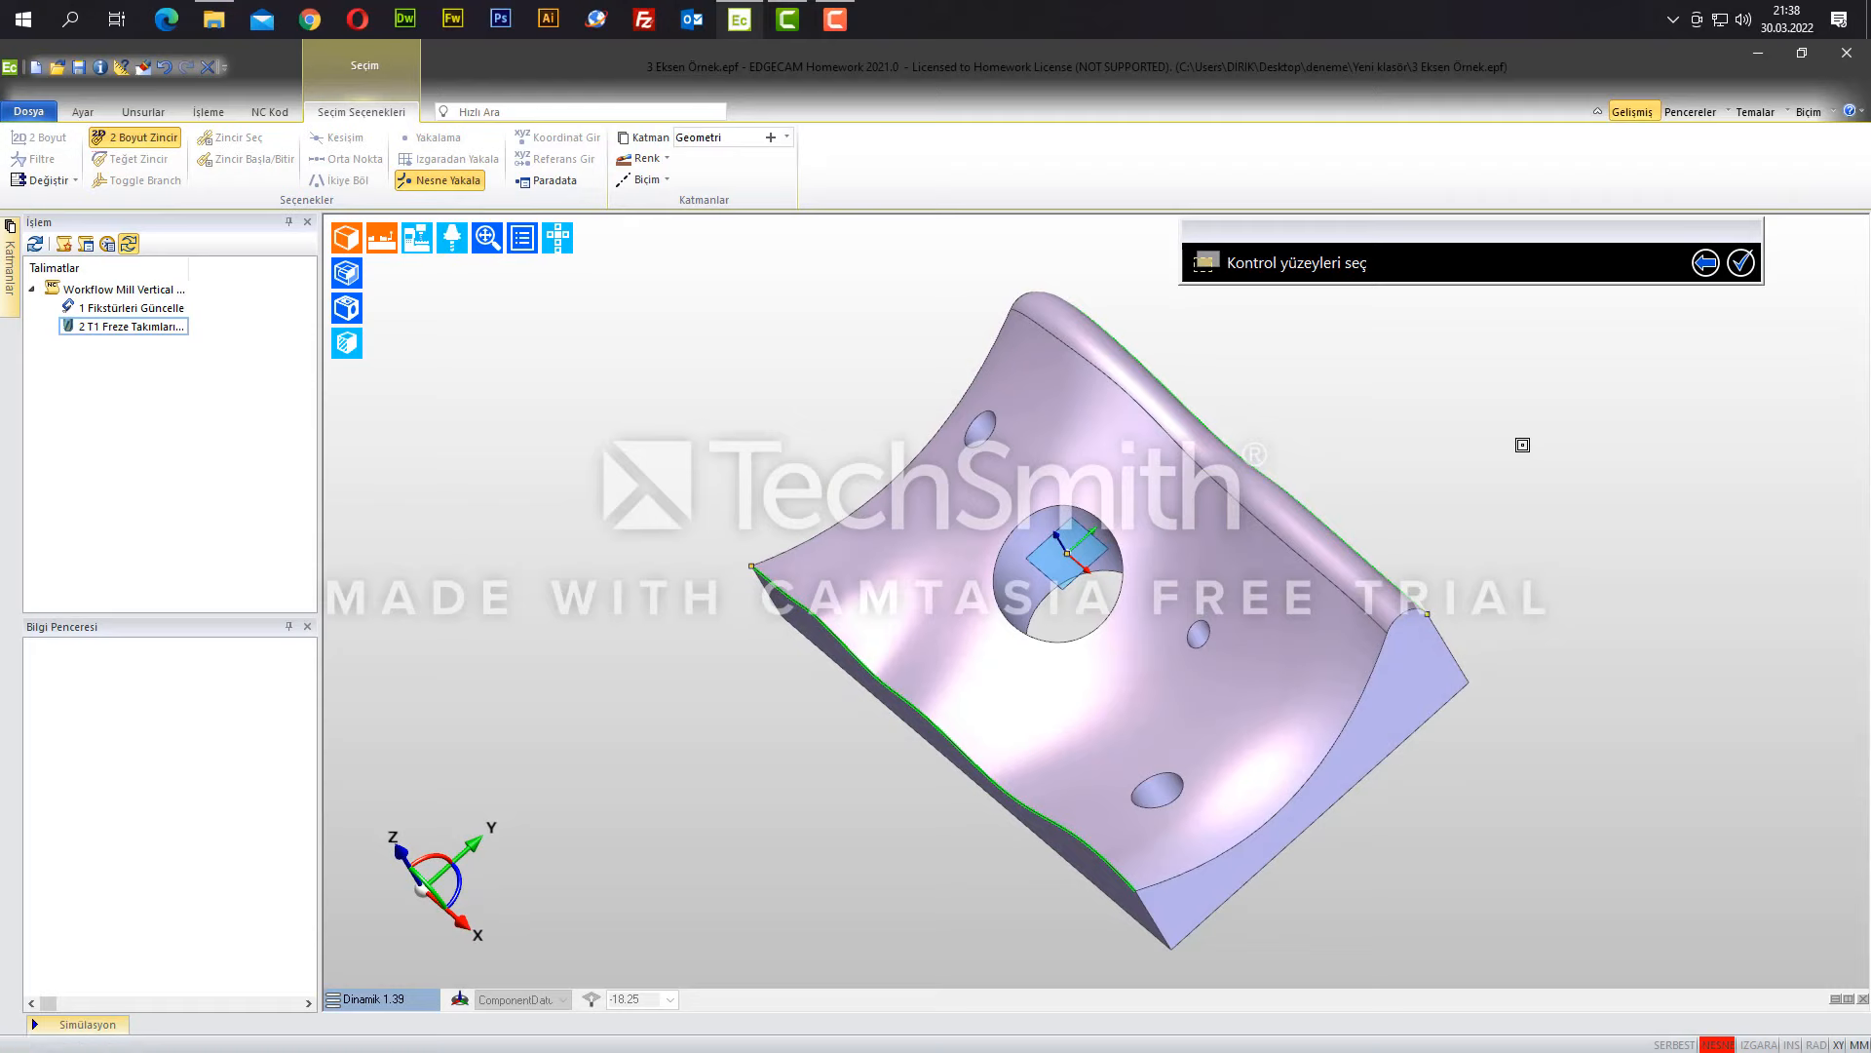
pyautogui.rightClick(1523, 445)
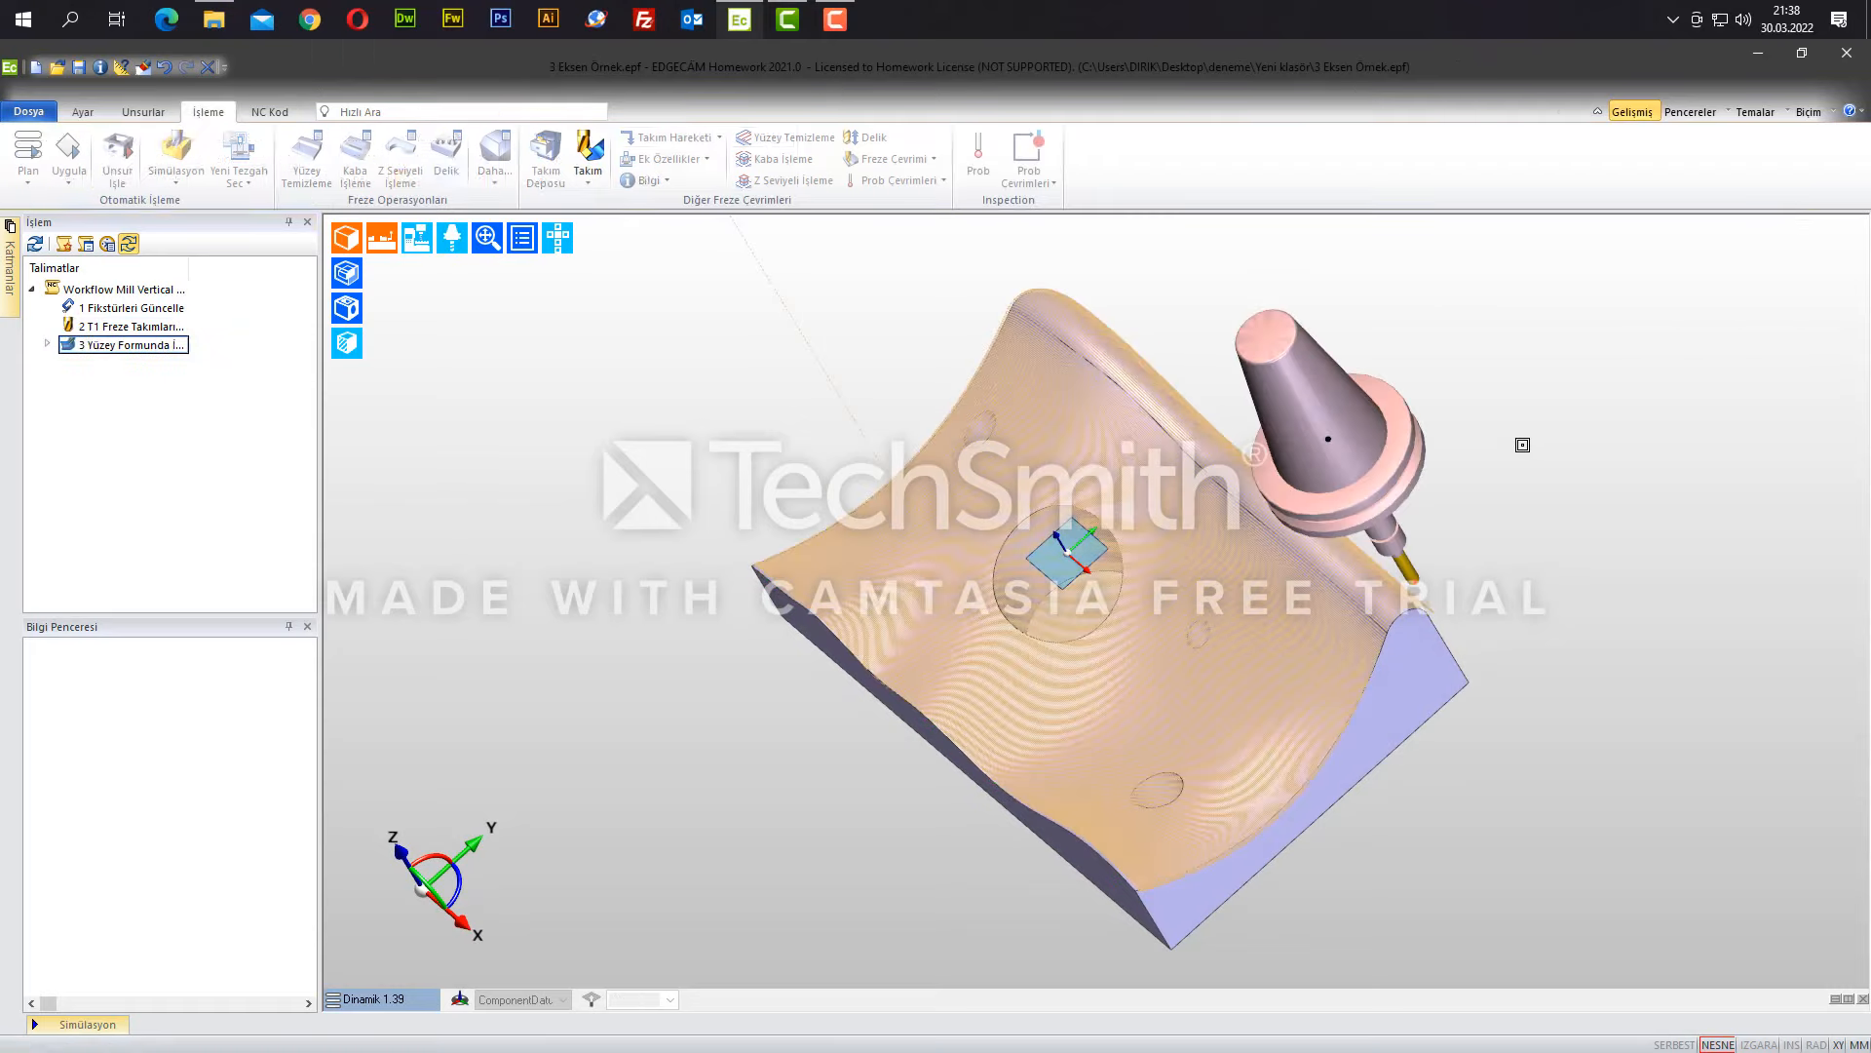
# - Examine the surface toolpath's passes around the large hole and its link moves along the part's side edge
pyautogui.moveTo(651, 820); pyautogui.dragTo(1085, 675, button='middle')
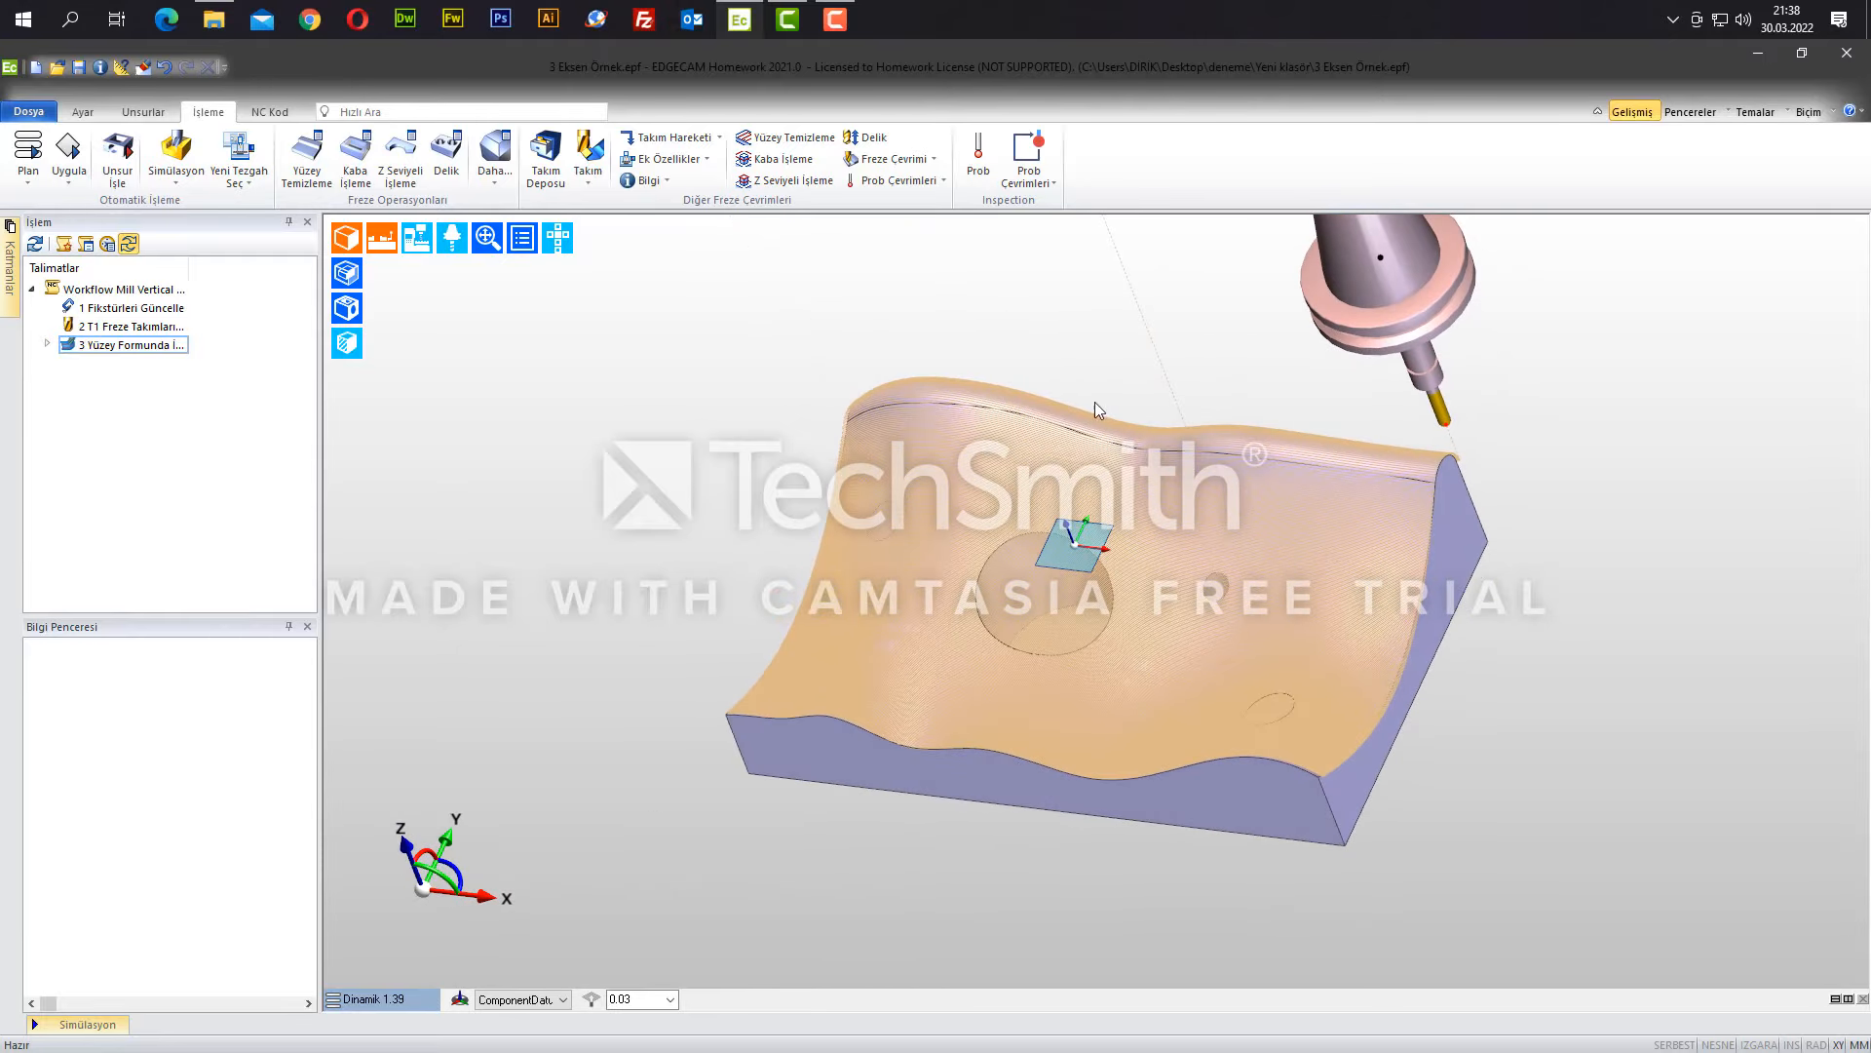
pyautogui.scroll(10, 1117, 580)
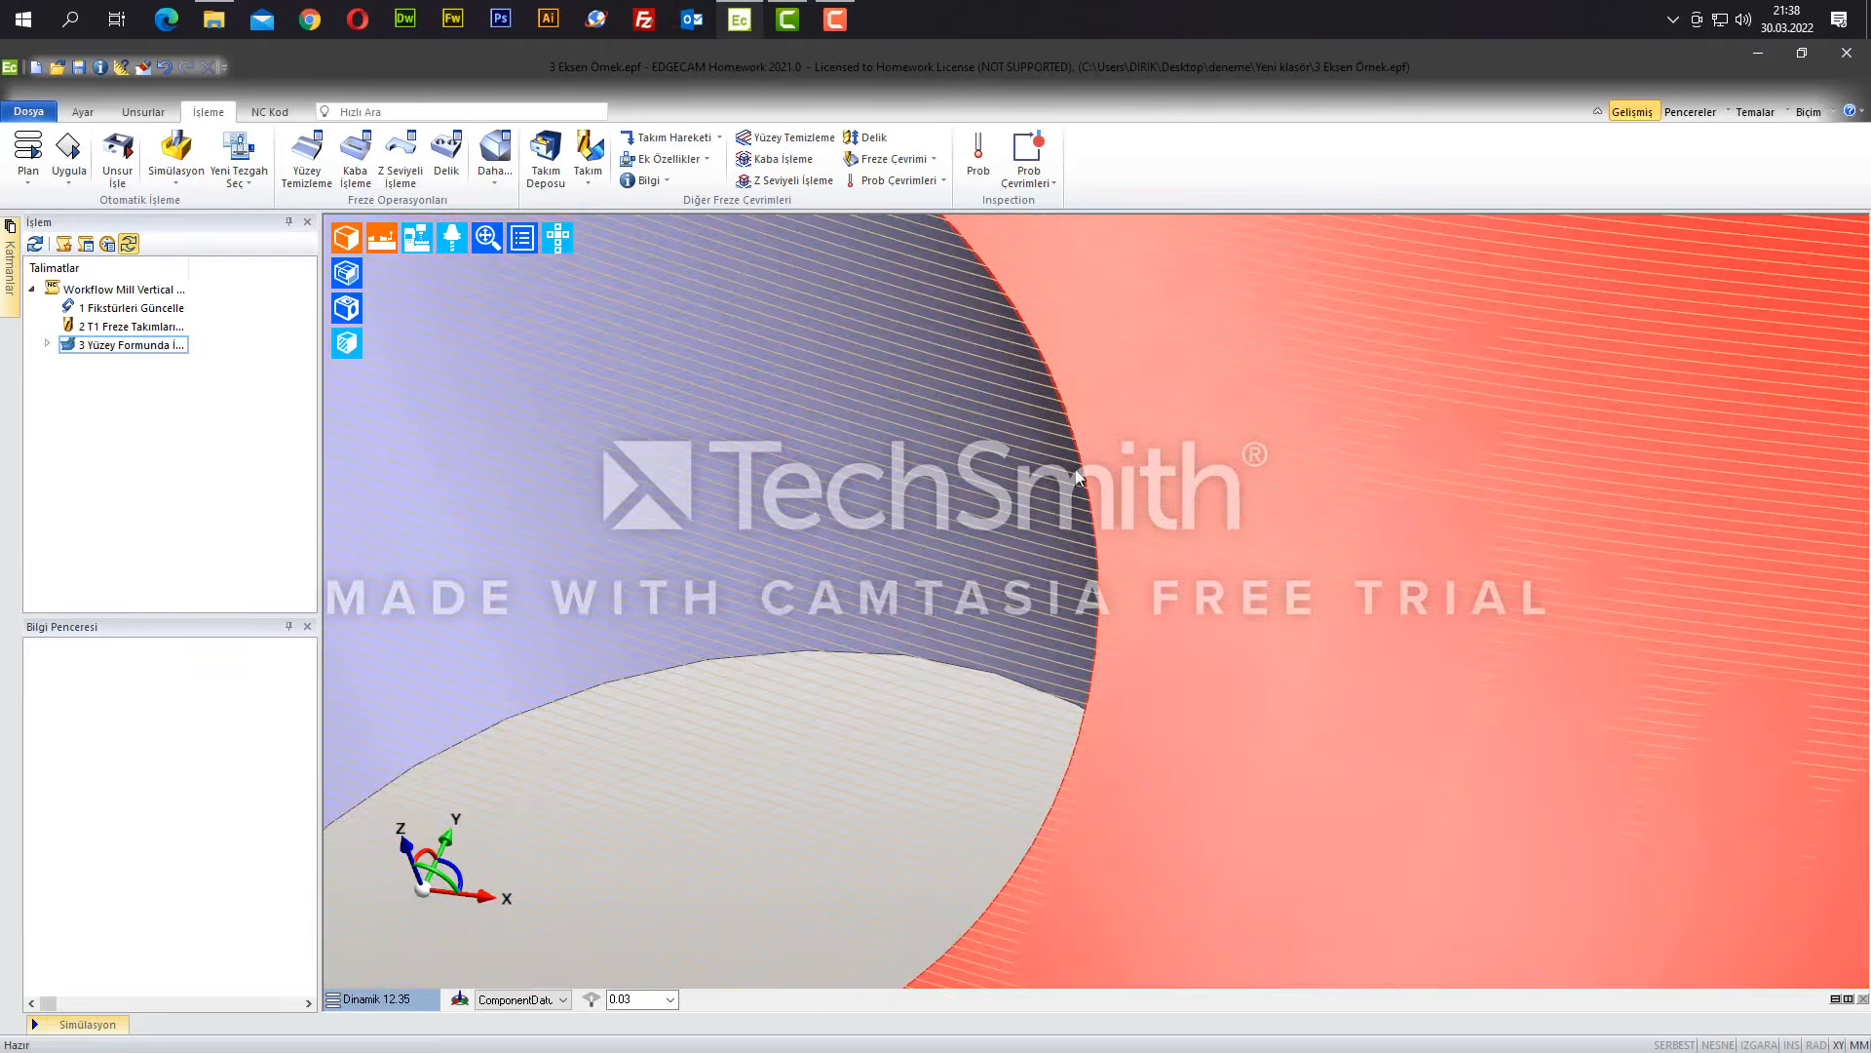
pyautogui.scroll(-8, 1296, 616)
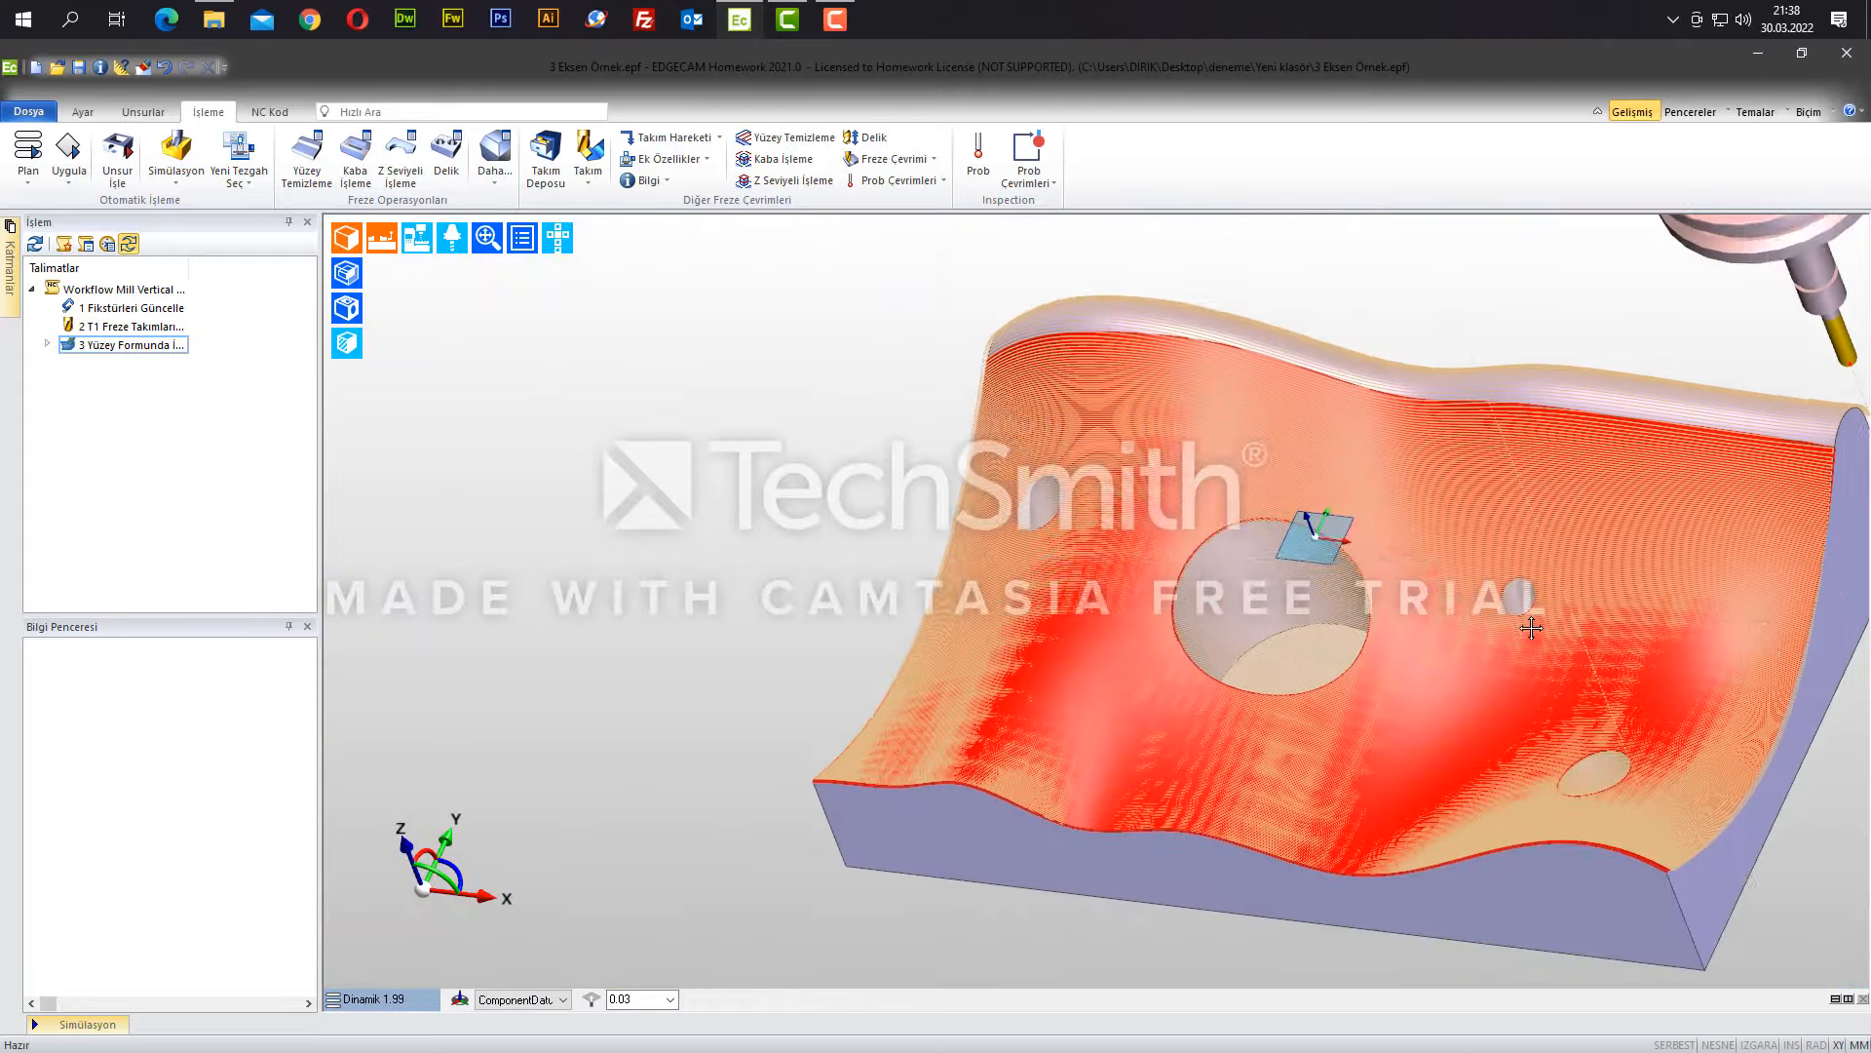
pyautogui.moveTo(1531, 627)
pyautogui.mouseDown(button='middle')
pyautogui.moveTo(1252, 575)
pyautogui.moveTo(1561, 634)
pyautogui.mouseUp(button='middle')
pyautogui.scroll(5, 1563, 634)
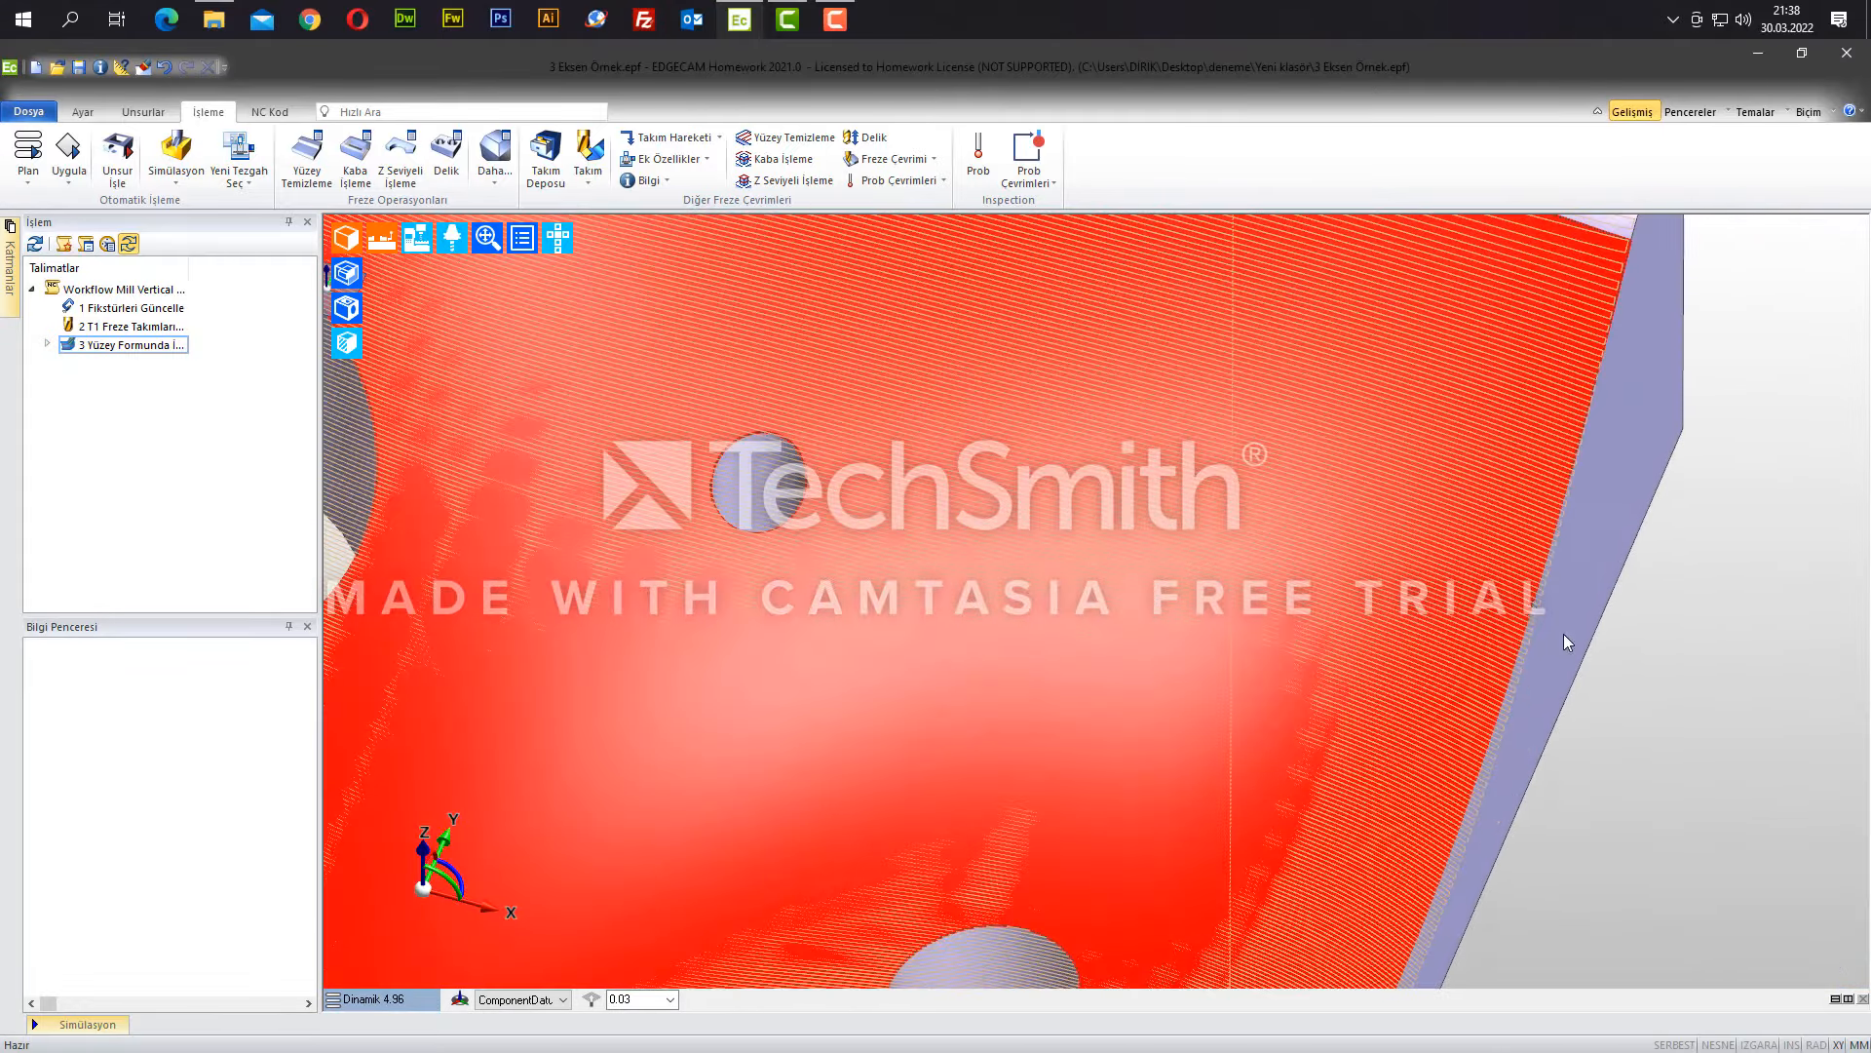
pyautogui.scroll(4, 1531, 602)
pyautogui.scroll(-7, 1530, 602)
pyautogui.scroll(3, 1530, 603)
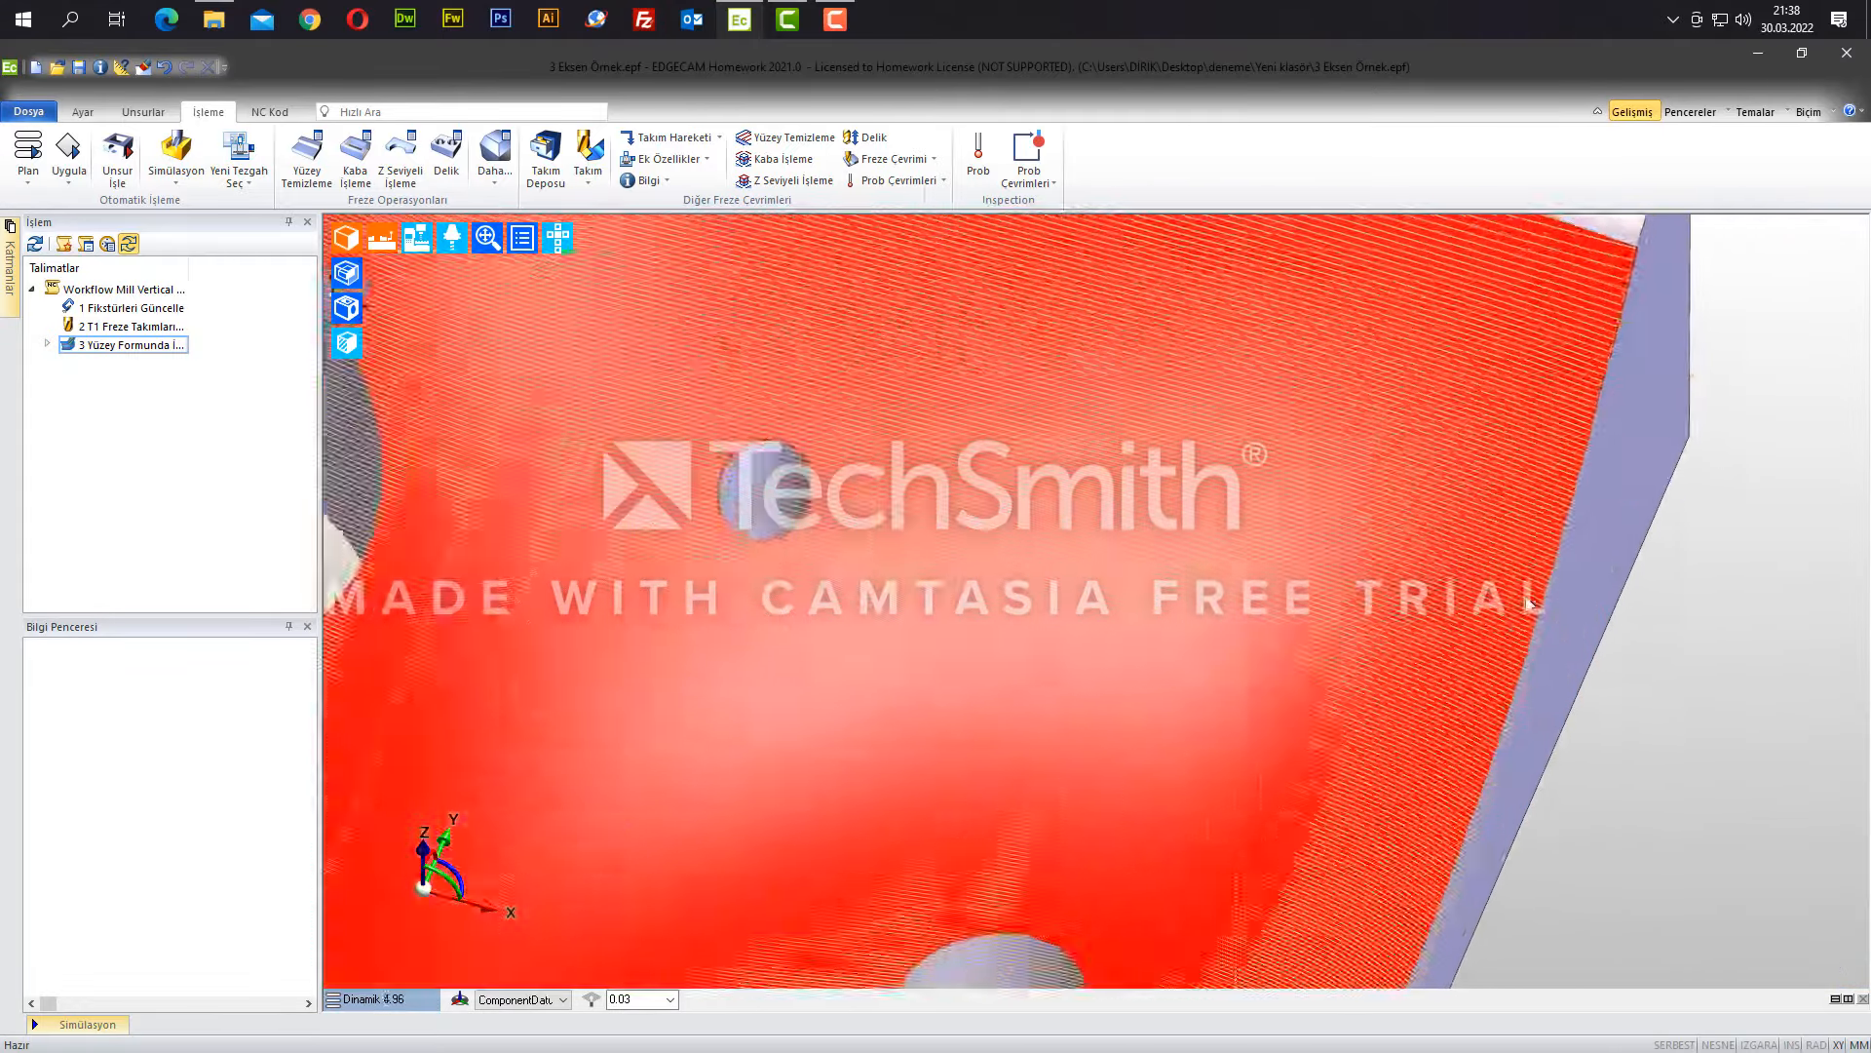
pyautogui.scroll(6, 1557, 581)
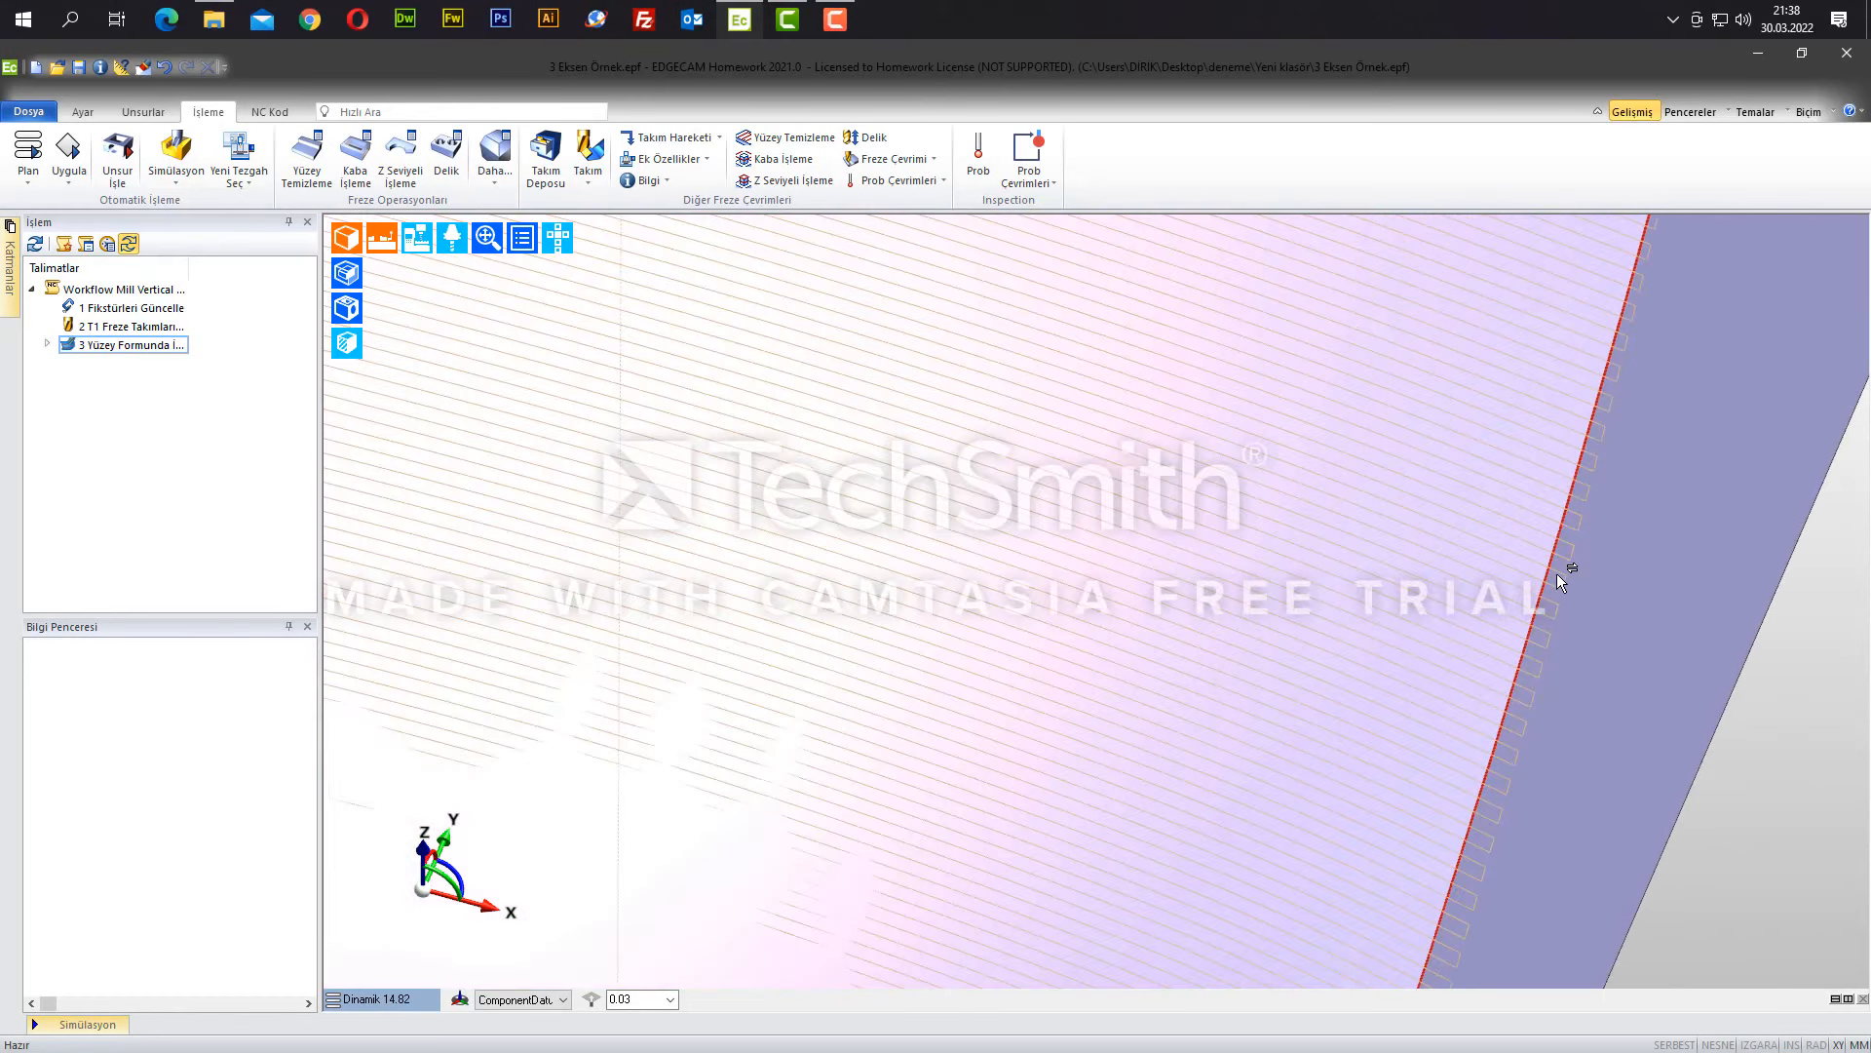
pyautogui.scroll(-10, 1557, 574)
pyautogui.moveTo(906, 444); pyautogui.dragTo(1106, 501, button='middle')
pyautogui.scroll(-1, 1091, 478)
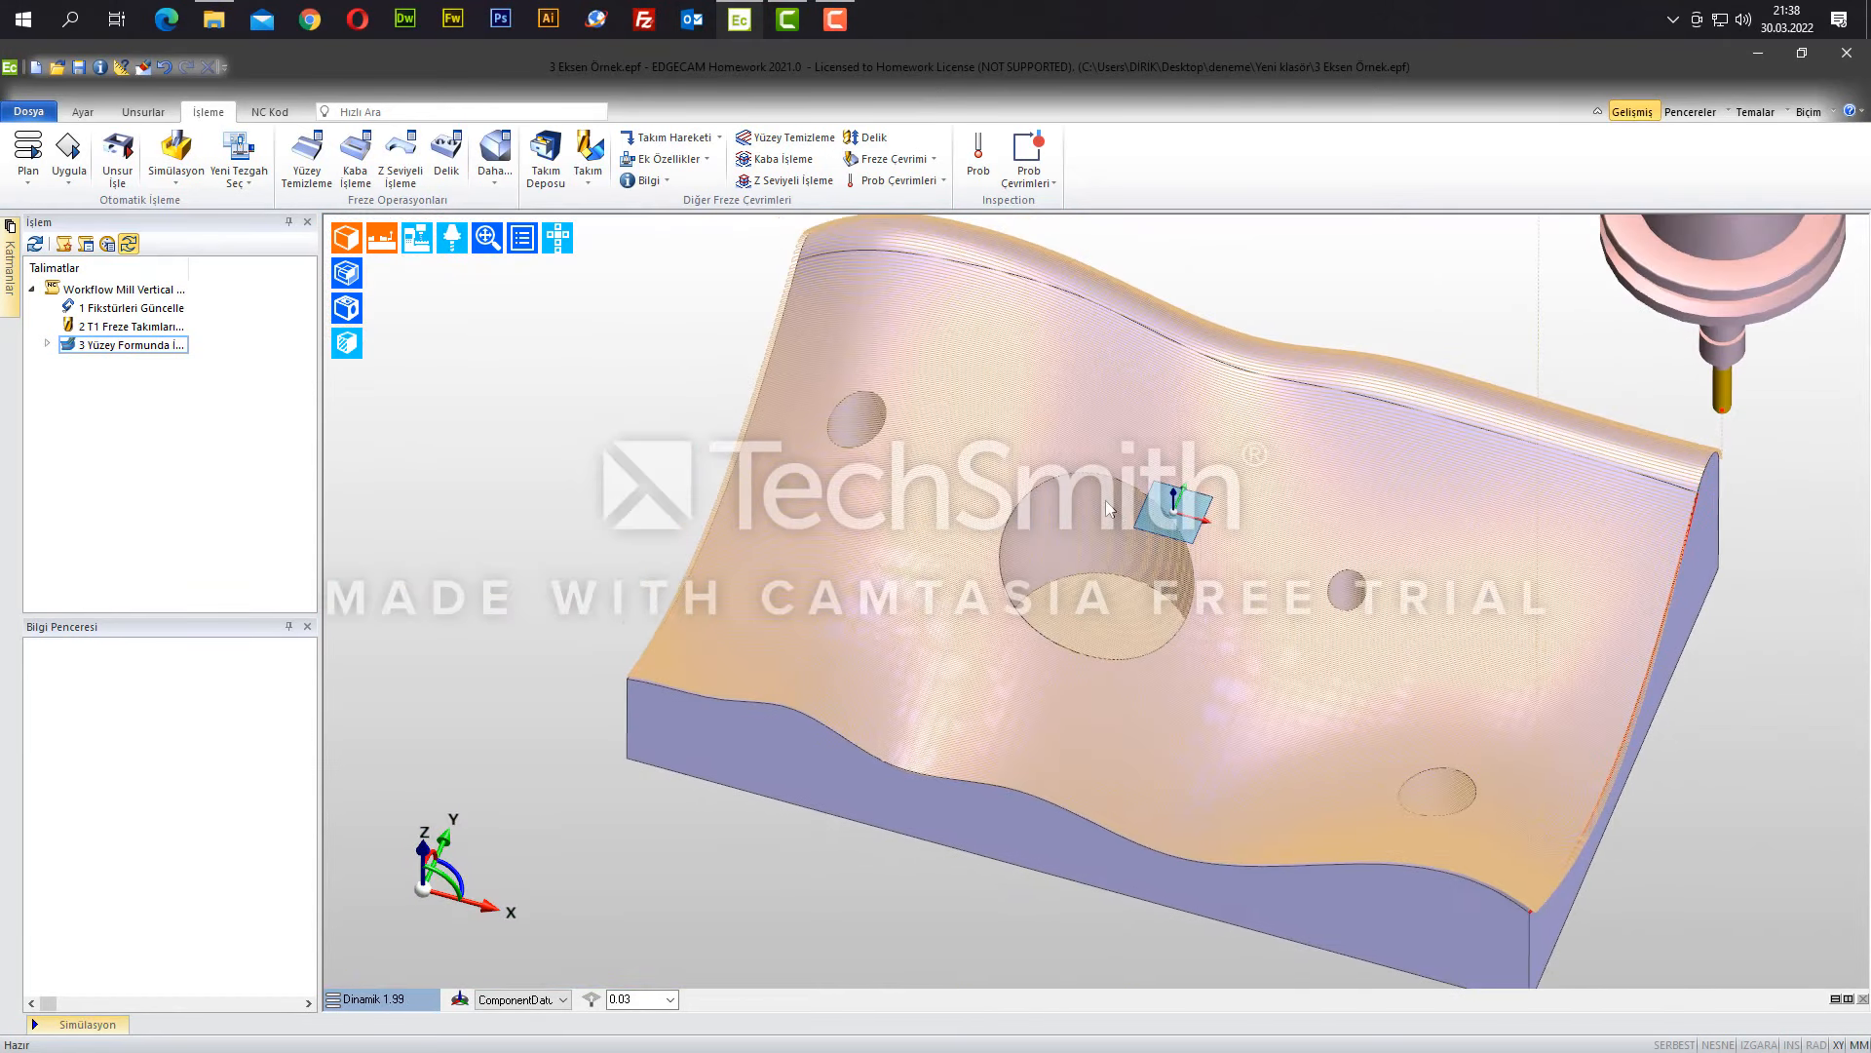
pyautogui.scroll(-3, 1107, 507)
# - Set the short links of the surface machining operation to Yumuşak and regenerate the toolpath
pyautogui.rightClick(144, 347)
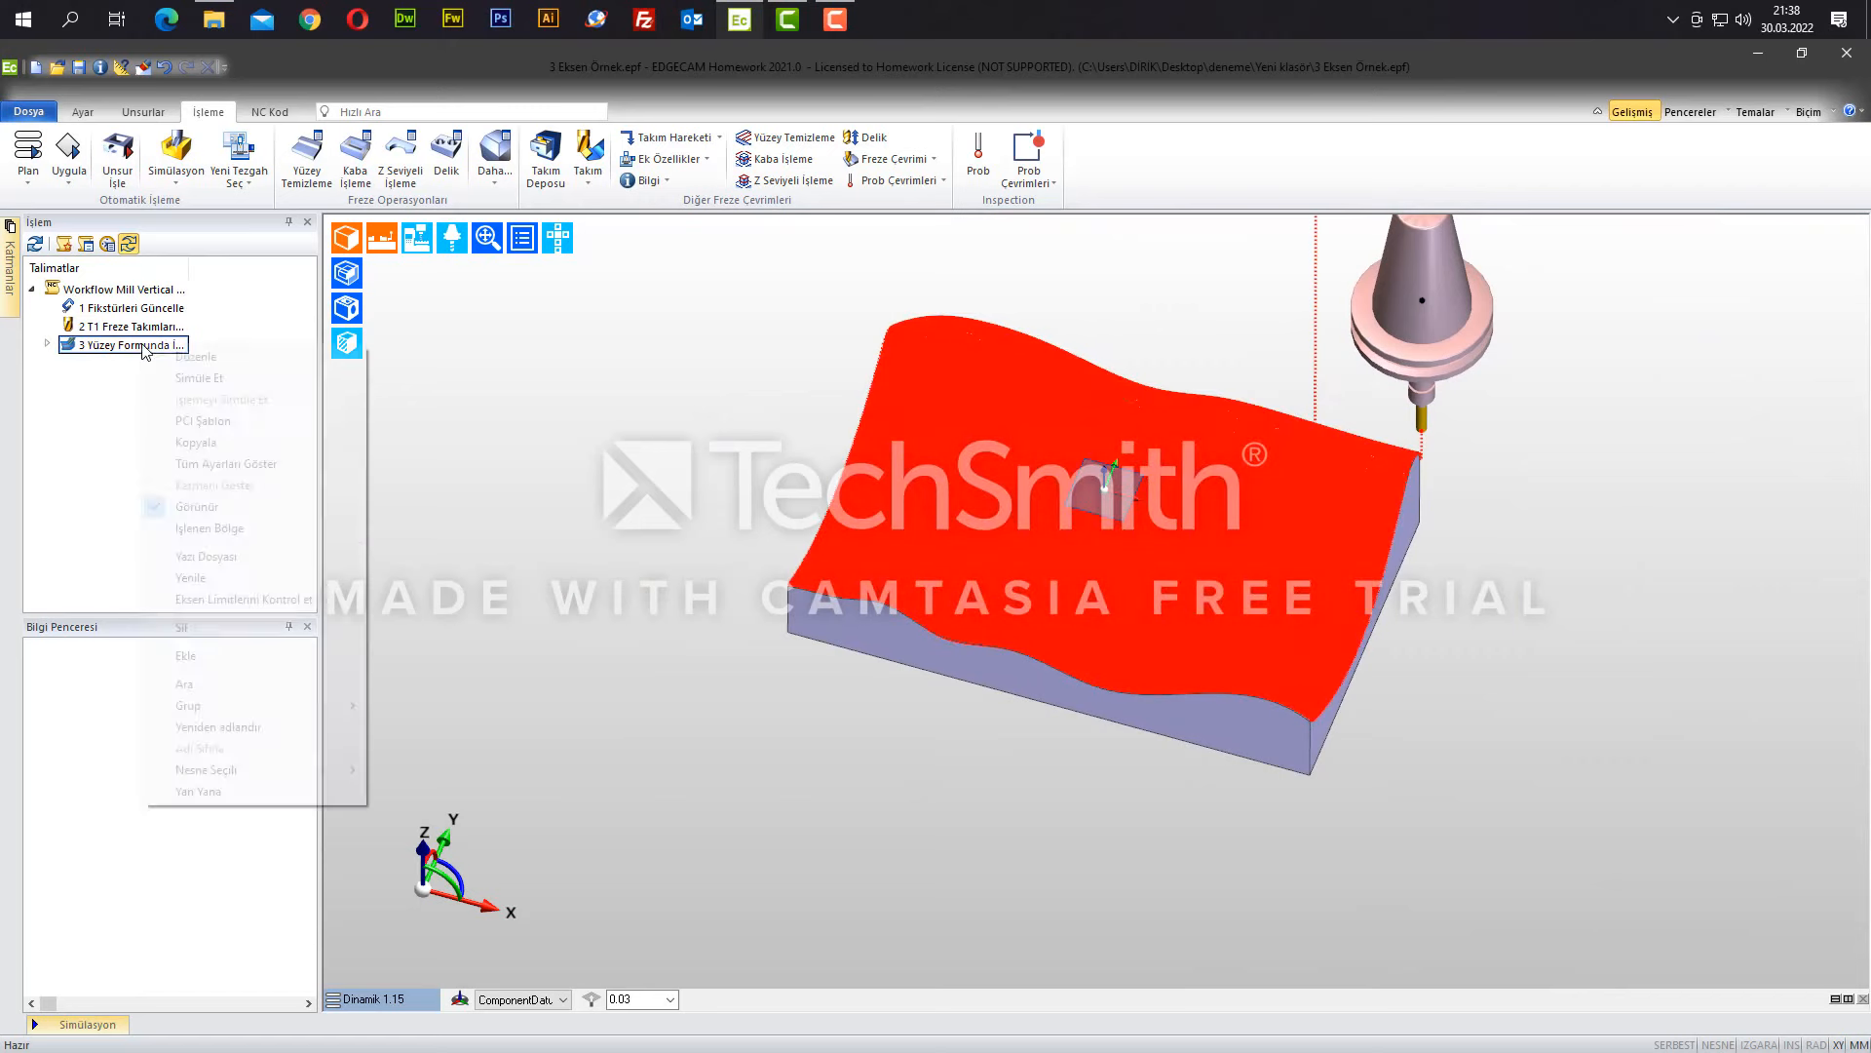
pyautogui.click(190, 357)
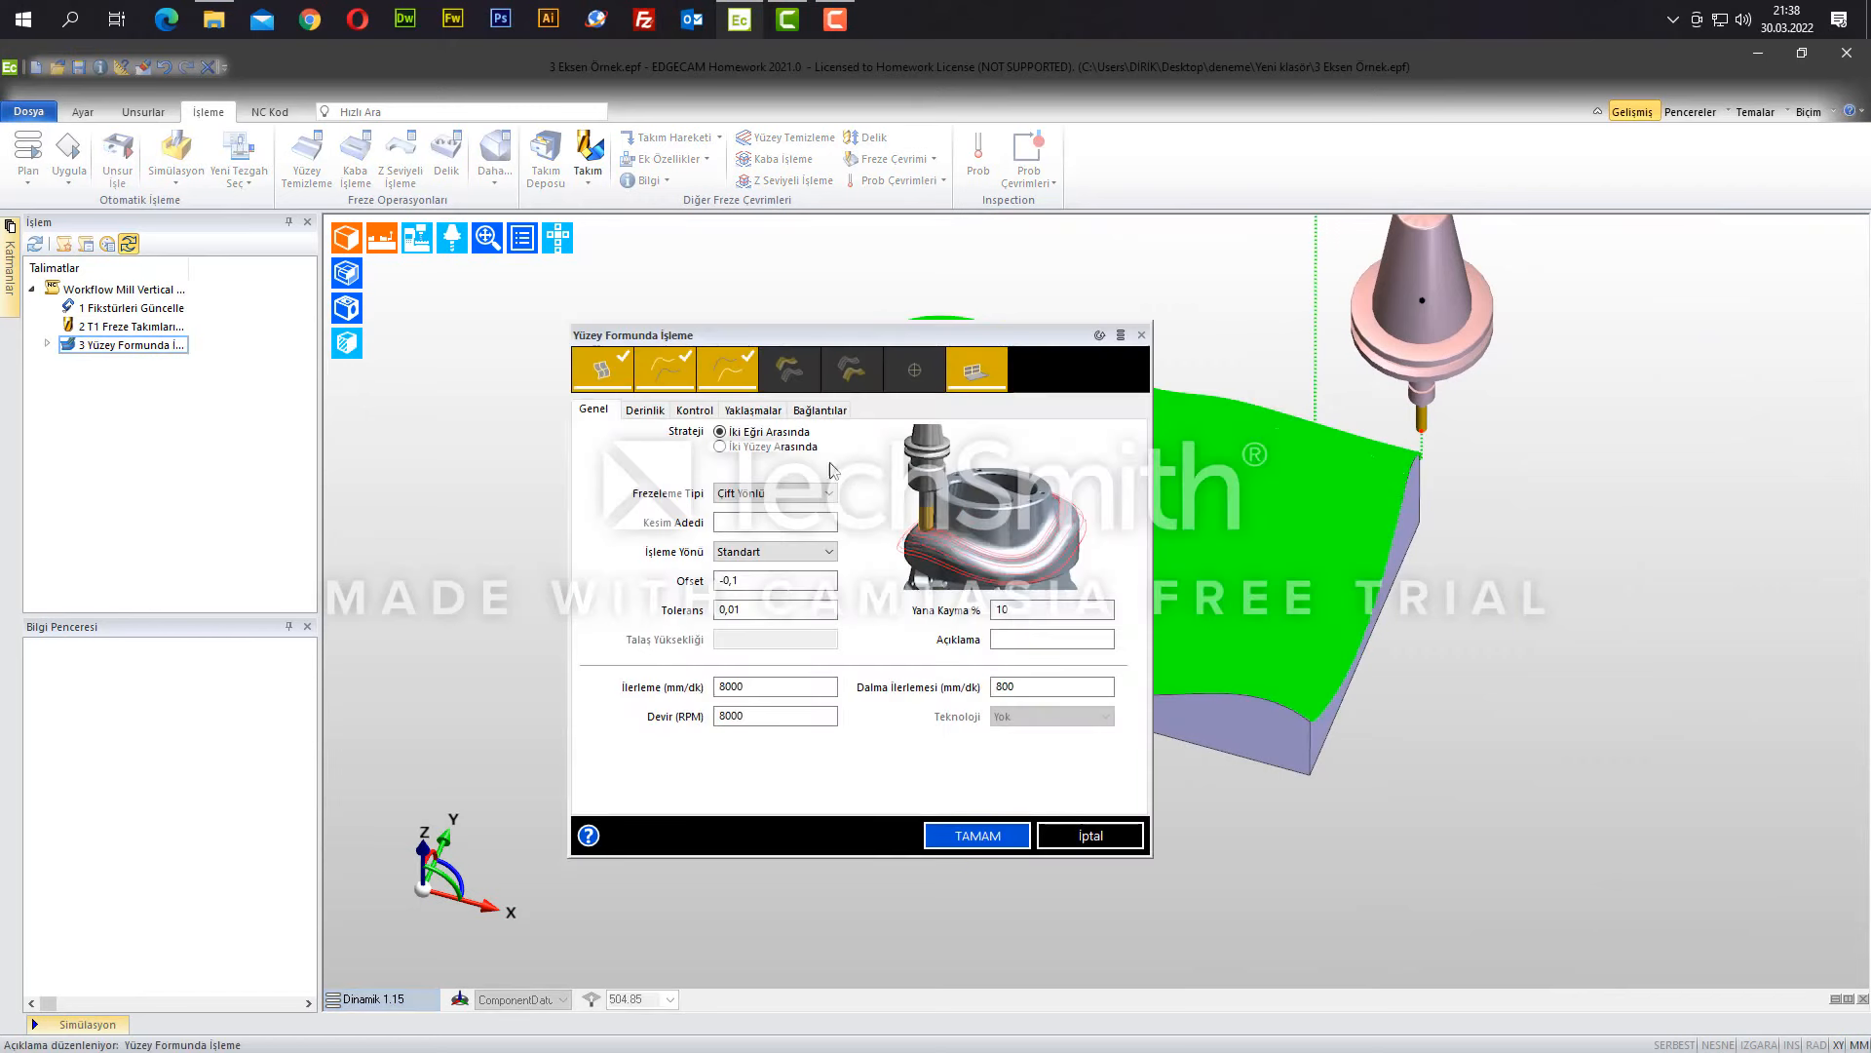
pyautogui.click(824, 410)
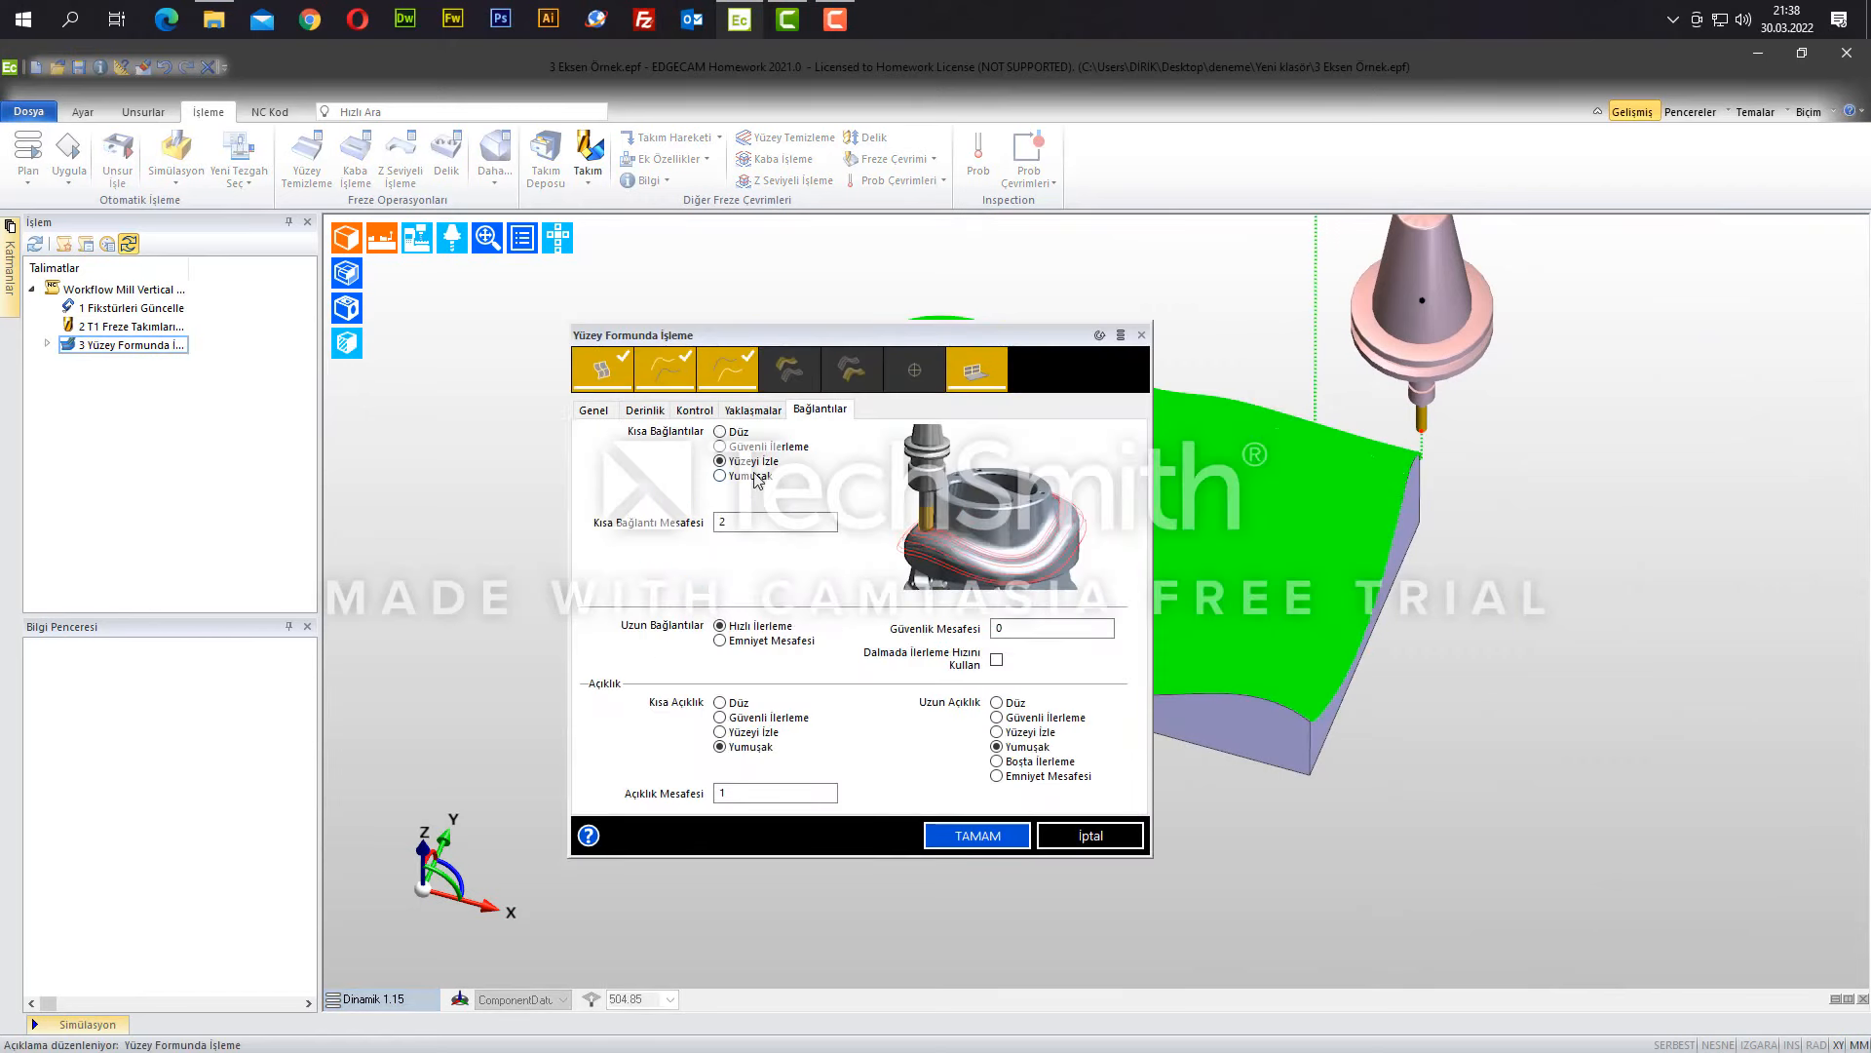
pyautogui.click(989, 836)
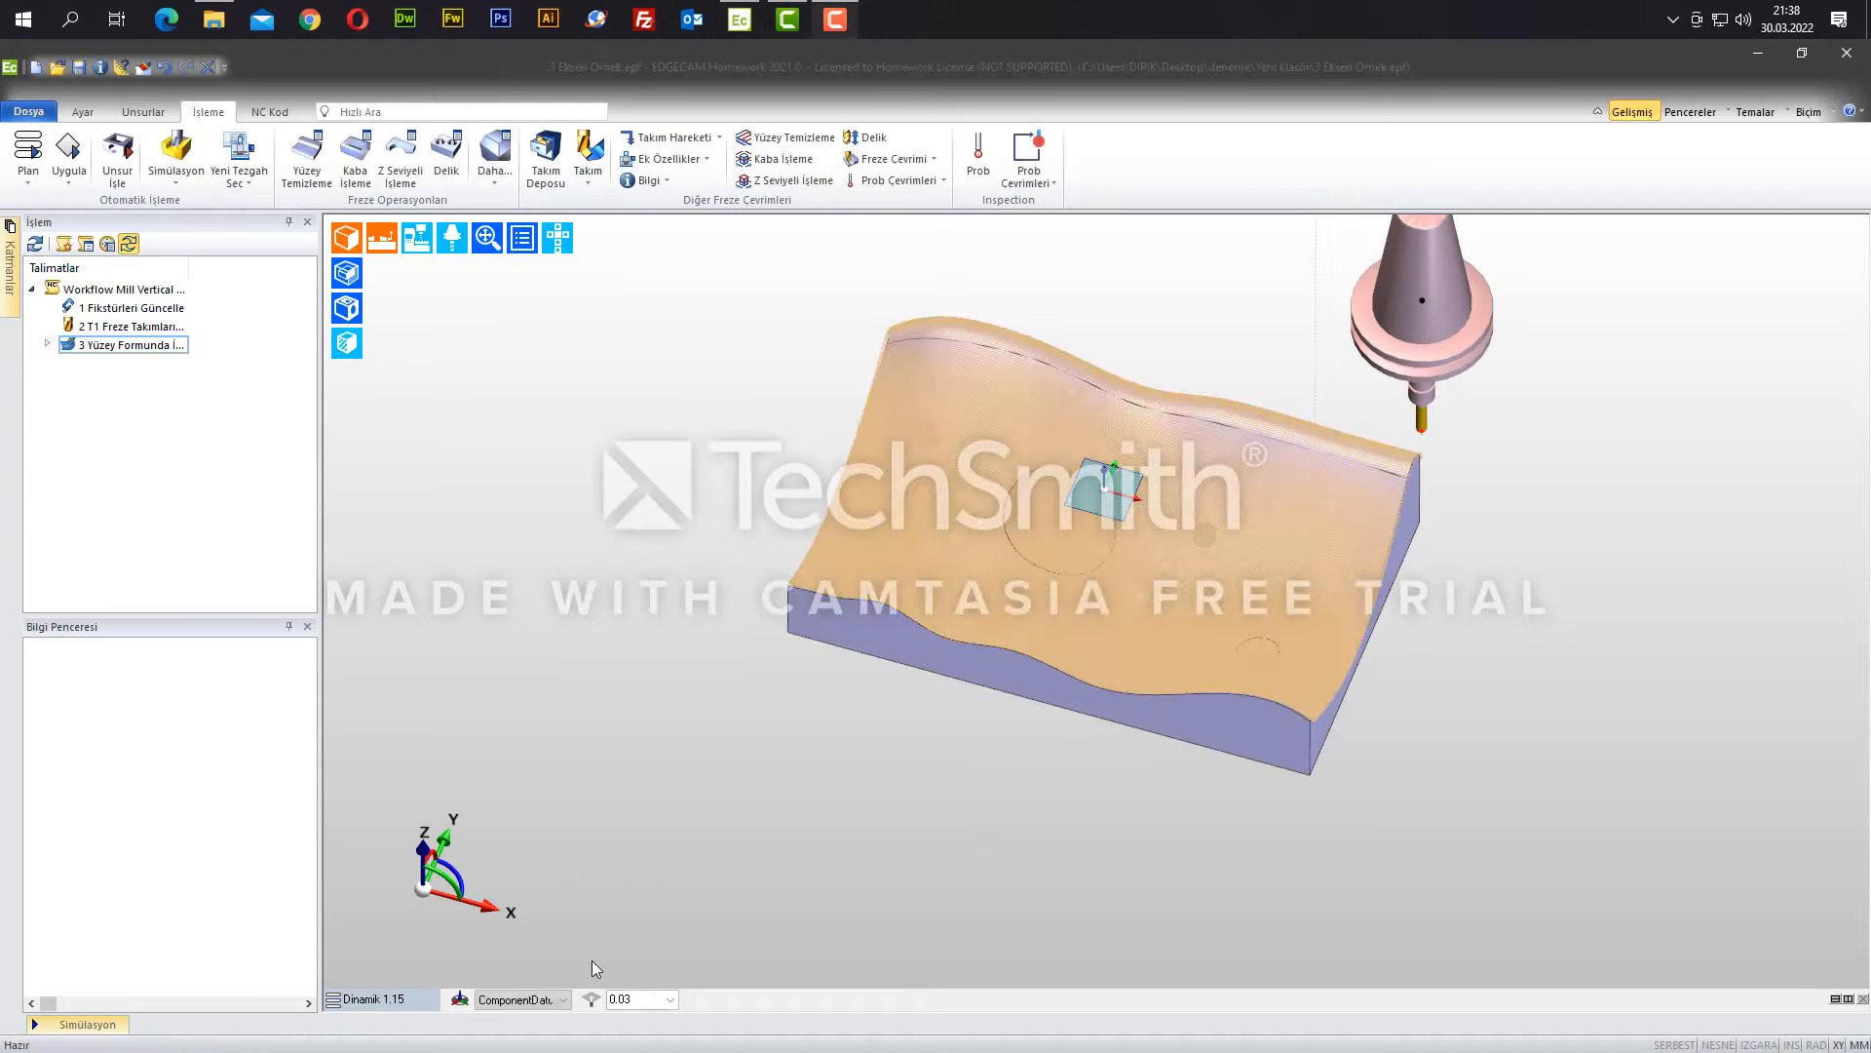
# - Inspect the regenerated link moves at the part's side edge and view the whole toolpath from several angles
pyautogui.scroll(10, 1425, 540)
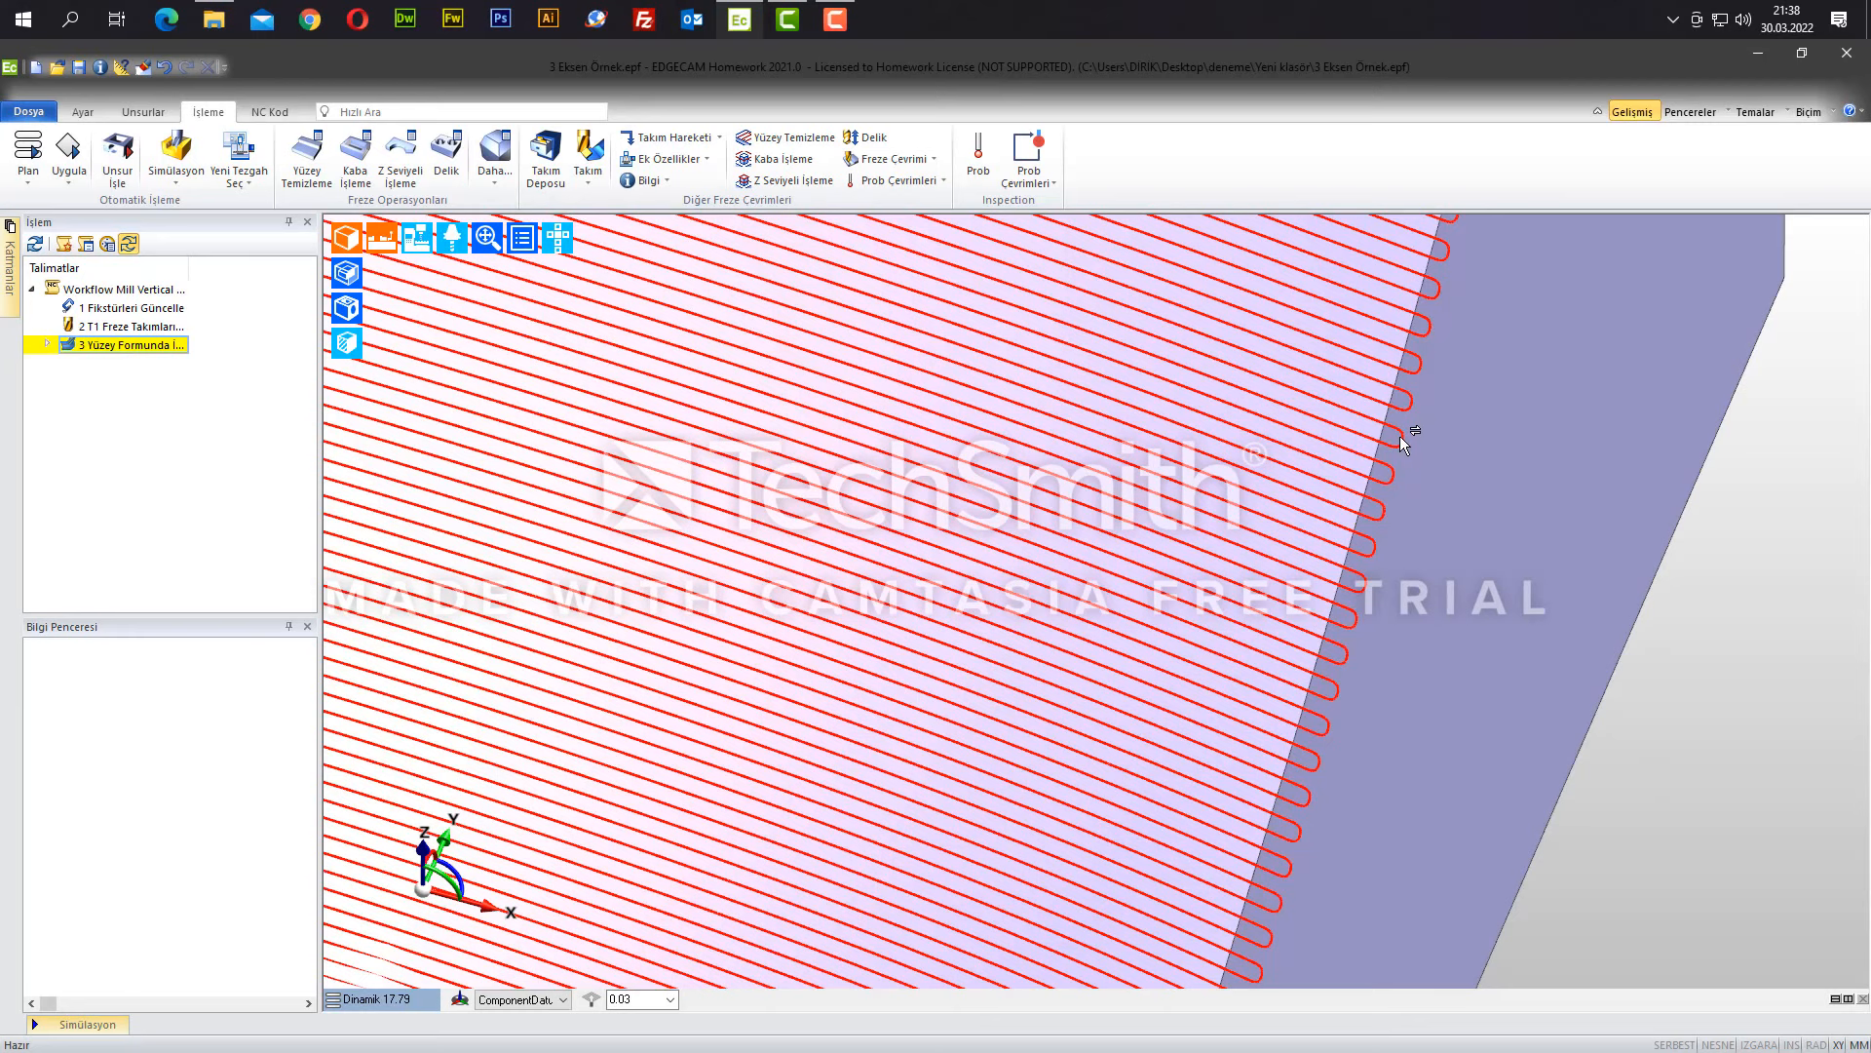
pyautogui.moveTo(1401, 441)
pyautogui.scroll(-12, 1401, 437)
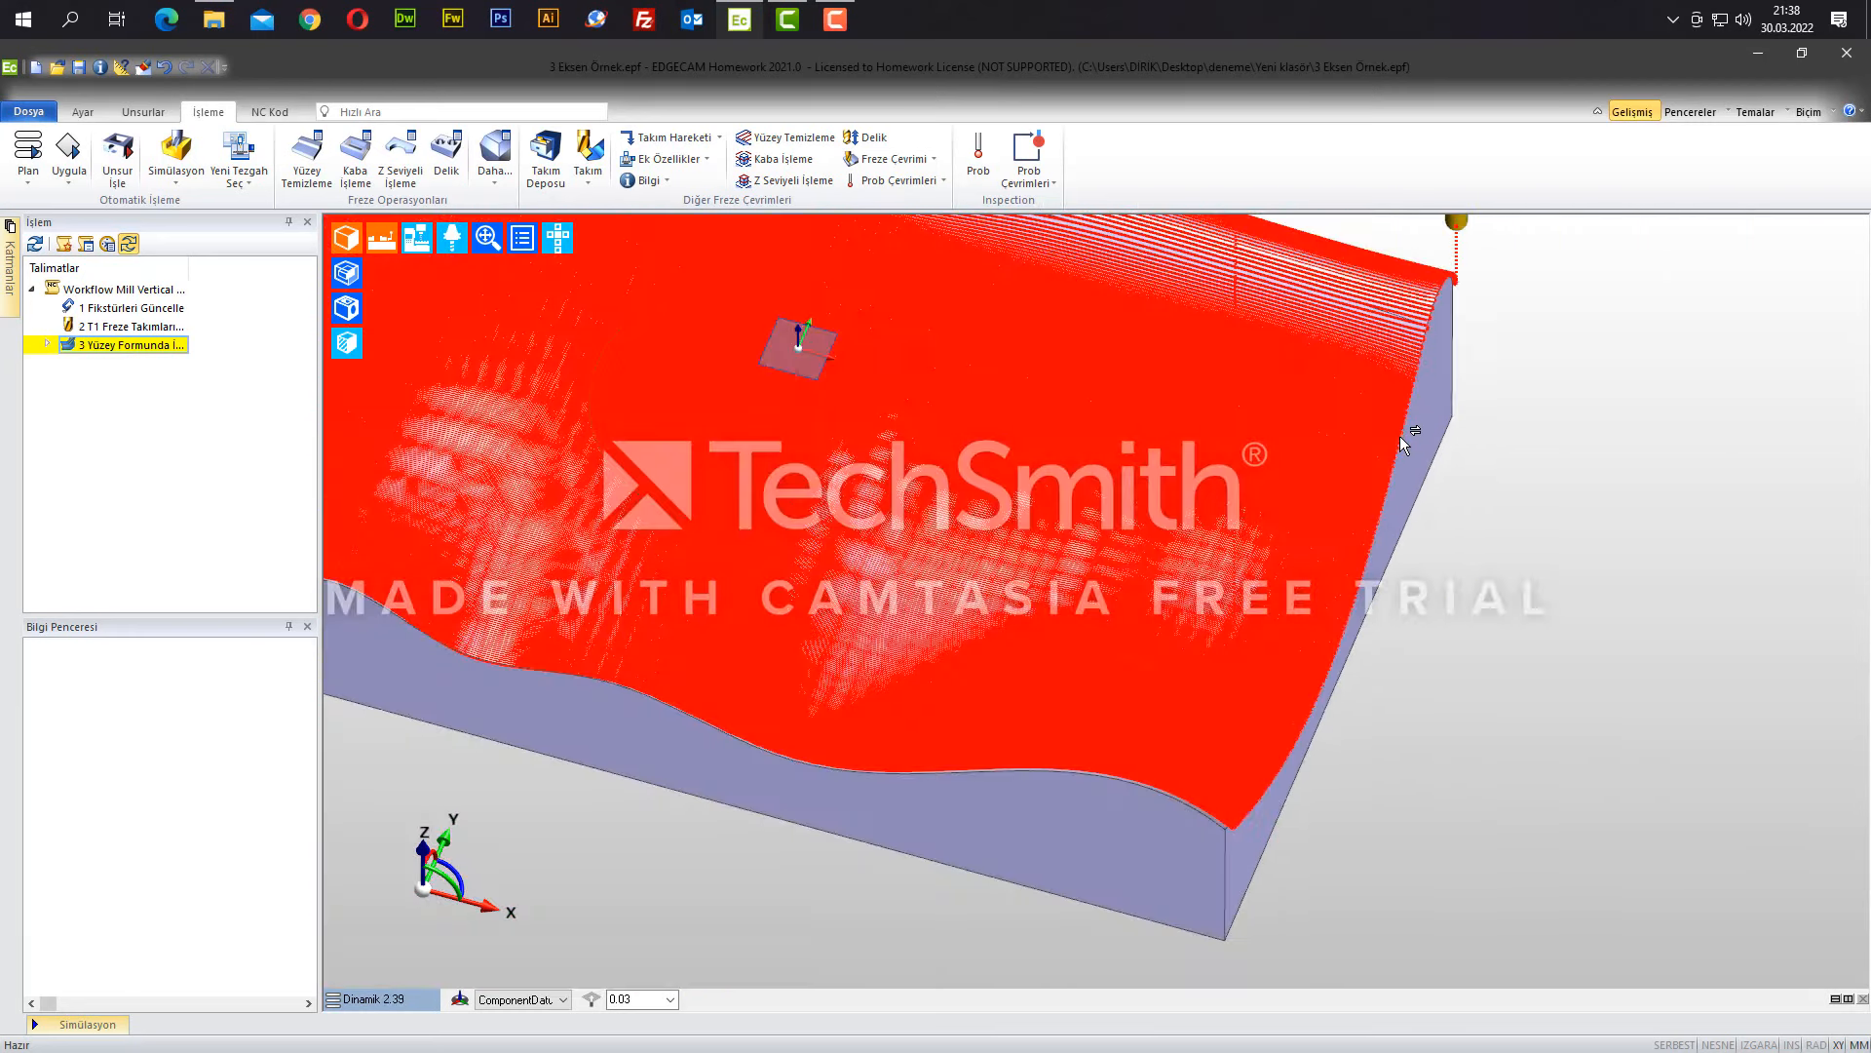
pyautogui.moveTo(1181, 405); pyautogui.dragTo(1170, 524, button='middle')
pyautogui.moveTo(1544, 606); pyautogui.dragTo(1360, 627, button='right')
pyautogui.click(1471, 733)
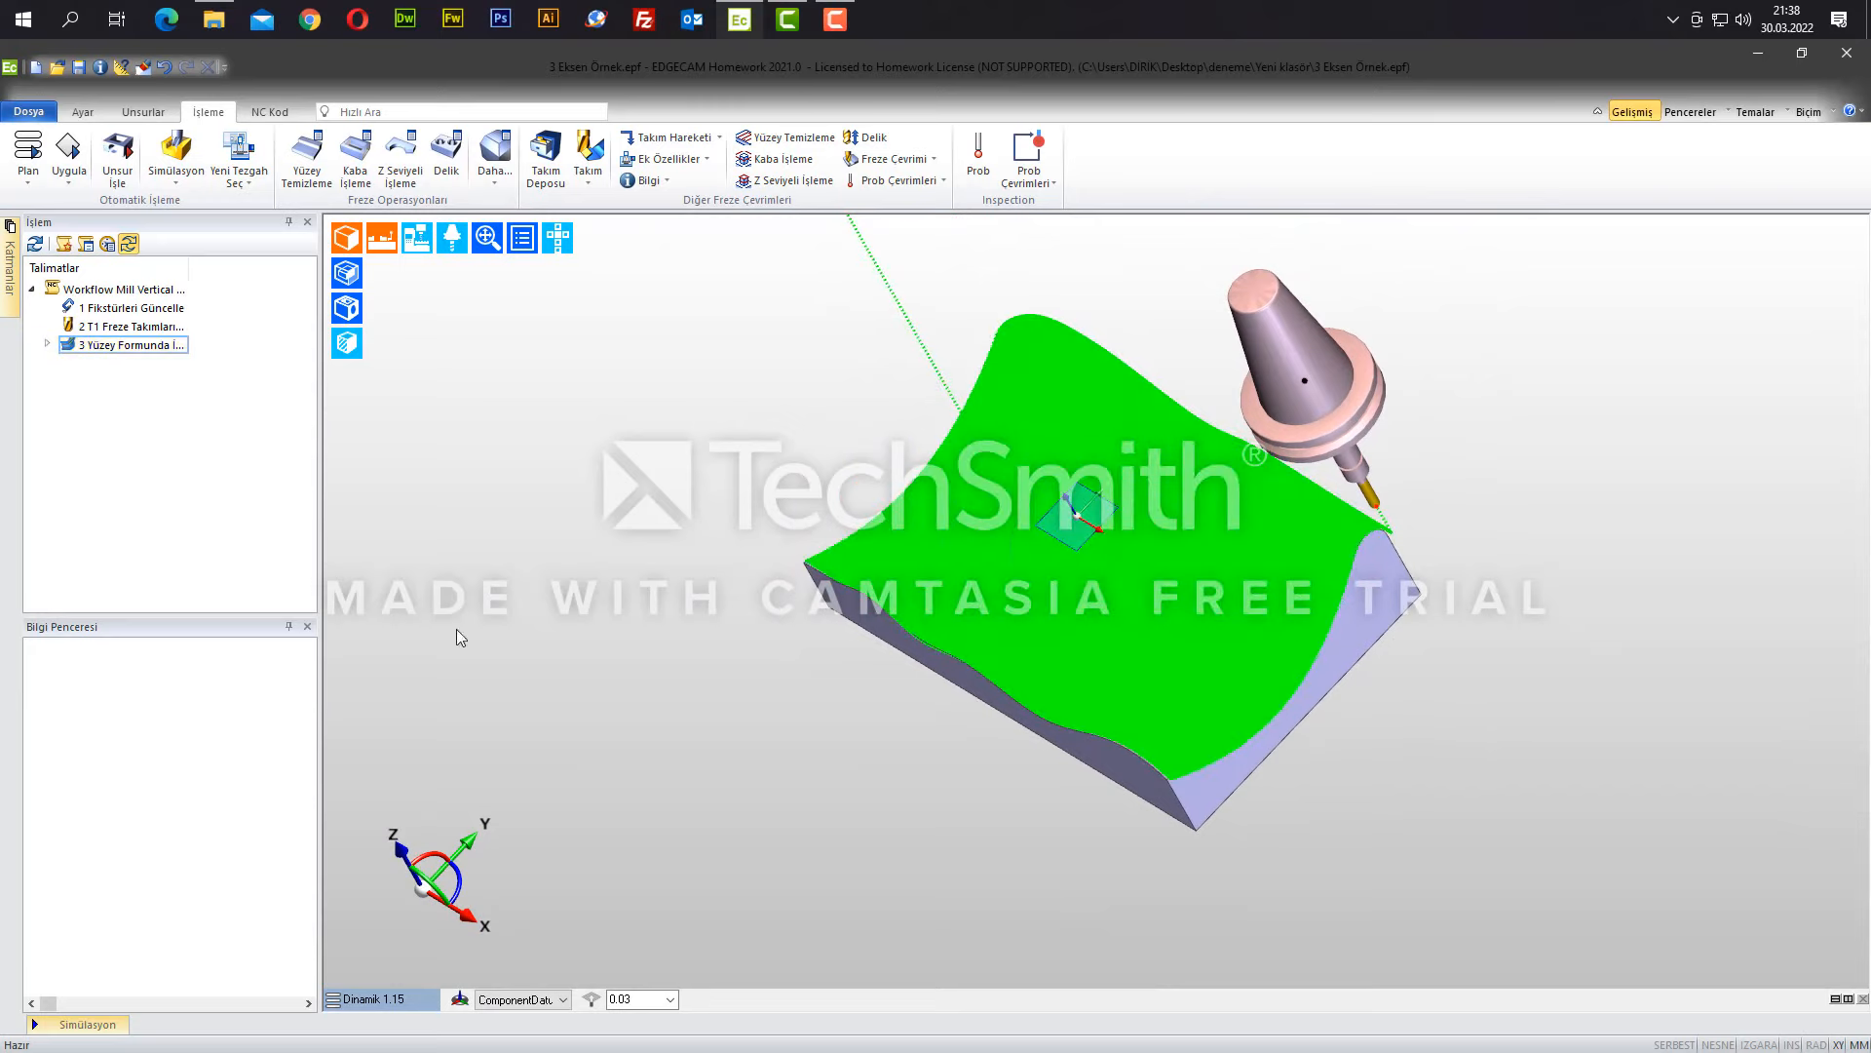
pyautogui.moveTo(456, 631); pyautogui.dragTo(654, 636, button='right')
pyautogui.click(644, 775)
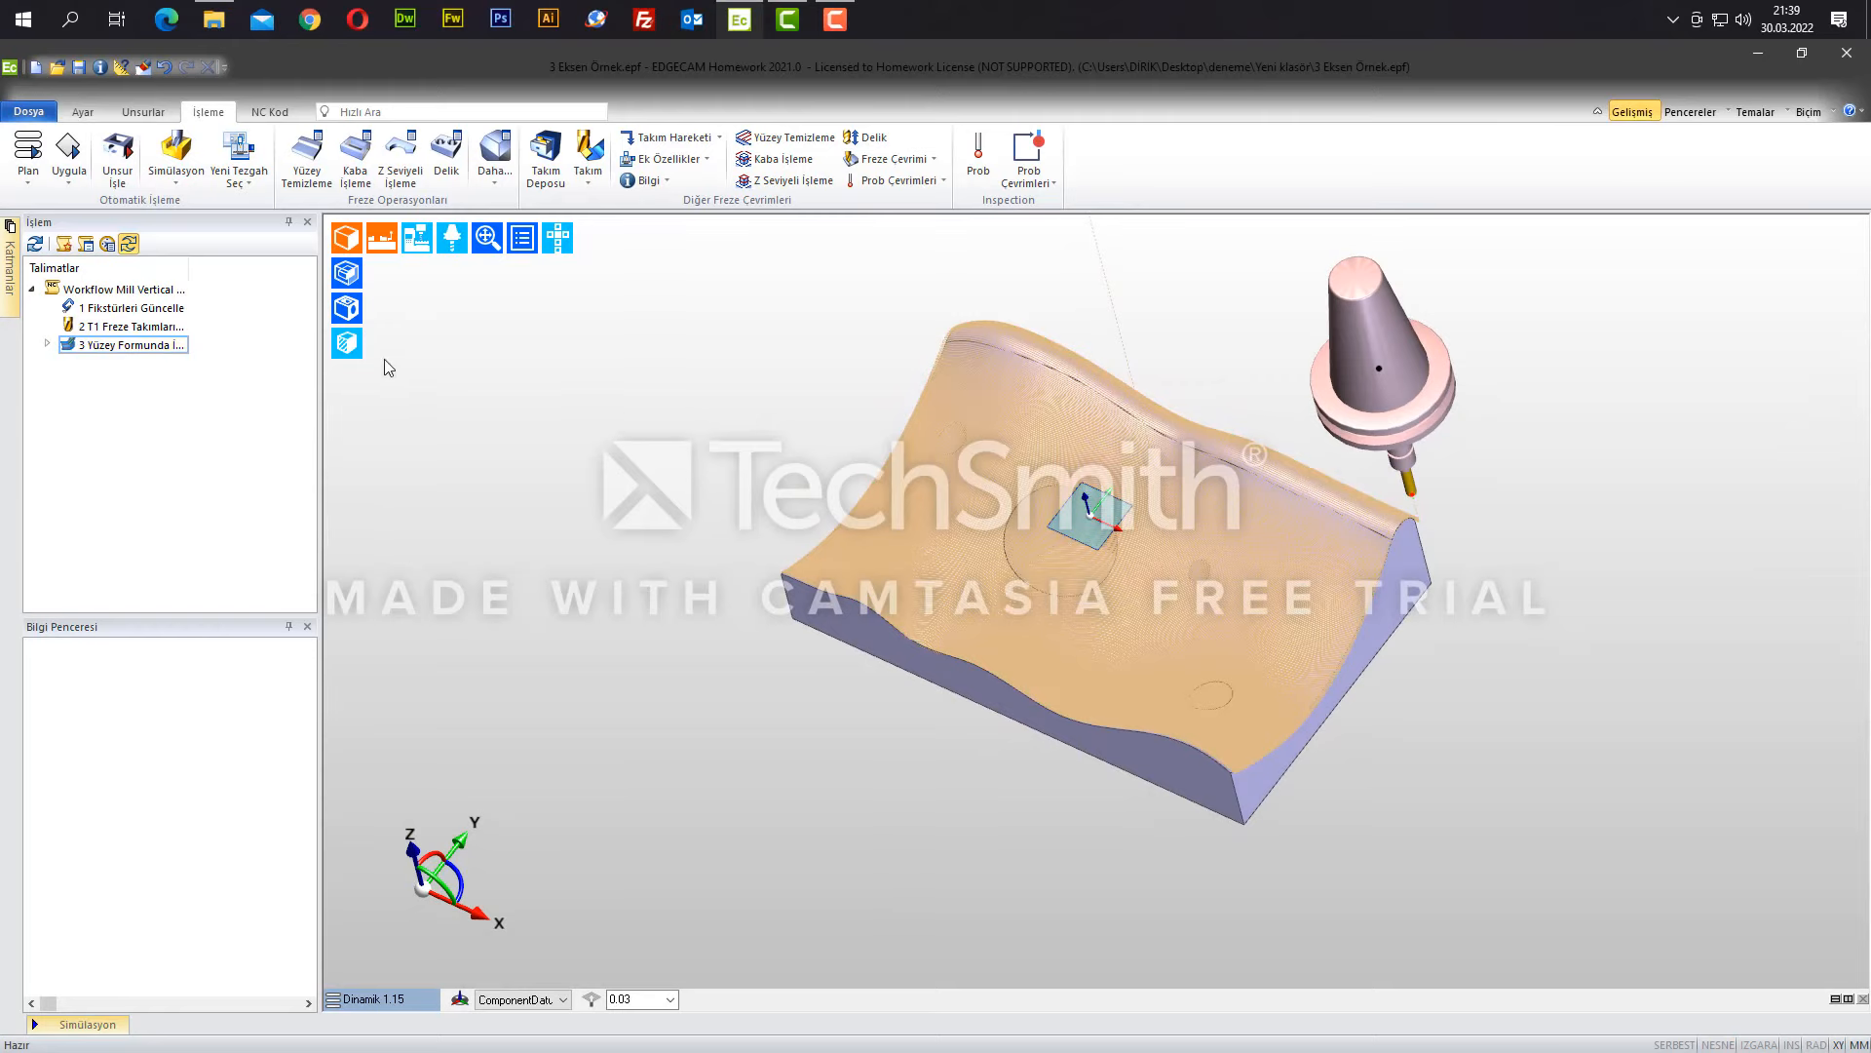
# - Hide the surface machining toolpath and add a Takımdeğiştir move that retracts in Z first
pyautogui.rightClick(130, 349)
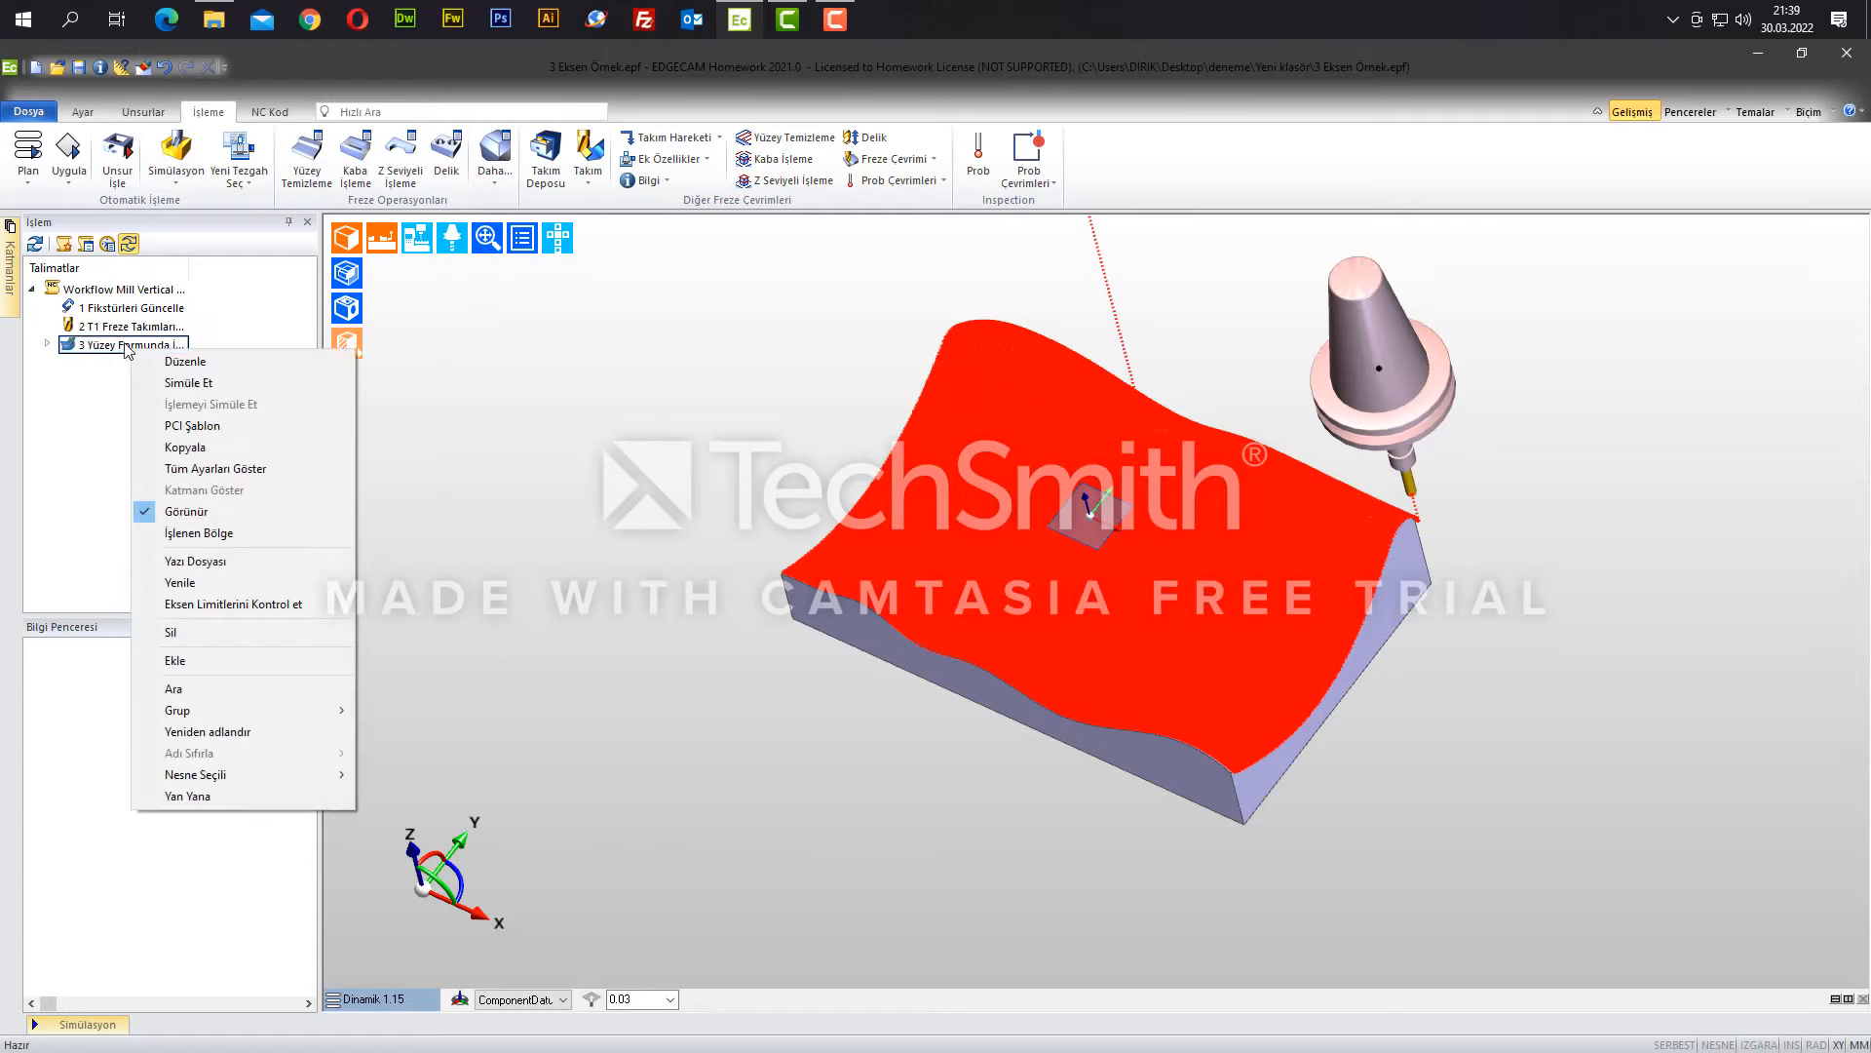
pyautogui.click(201, 516)
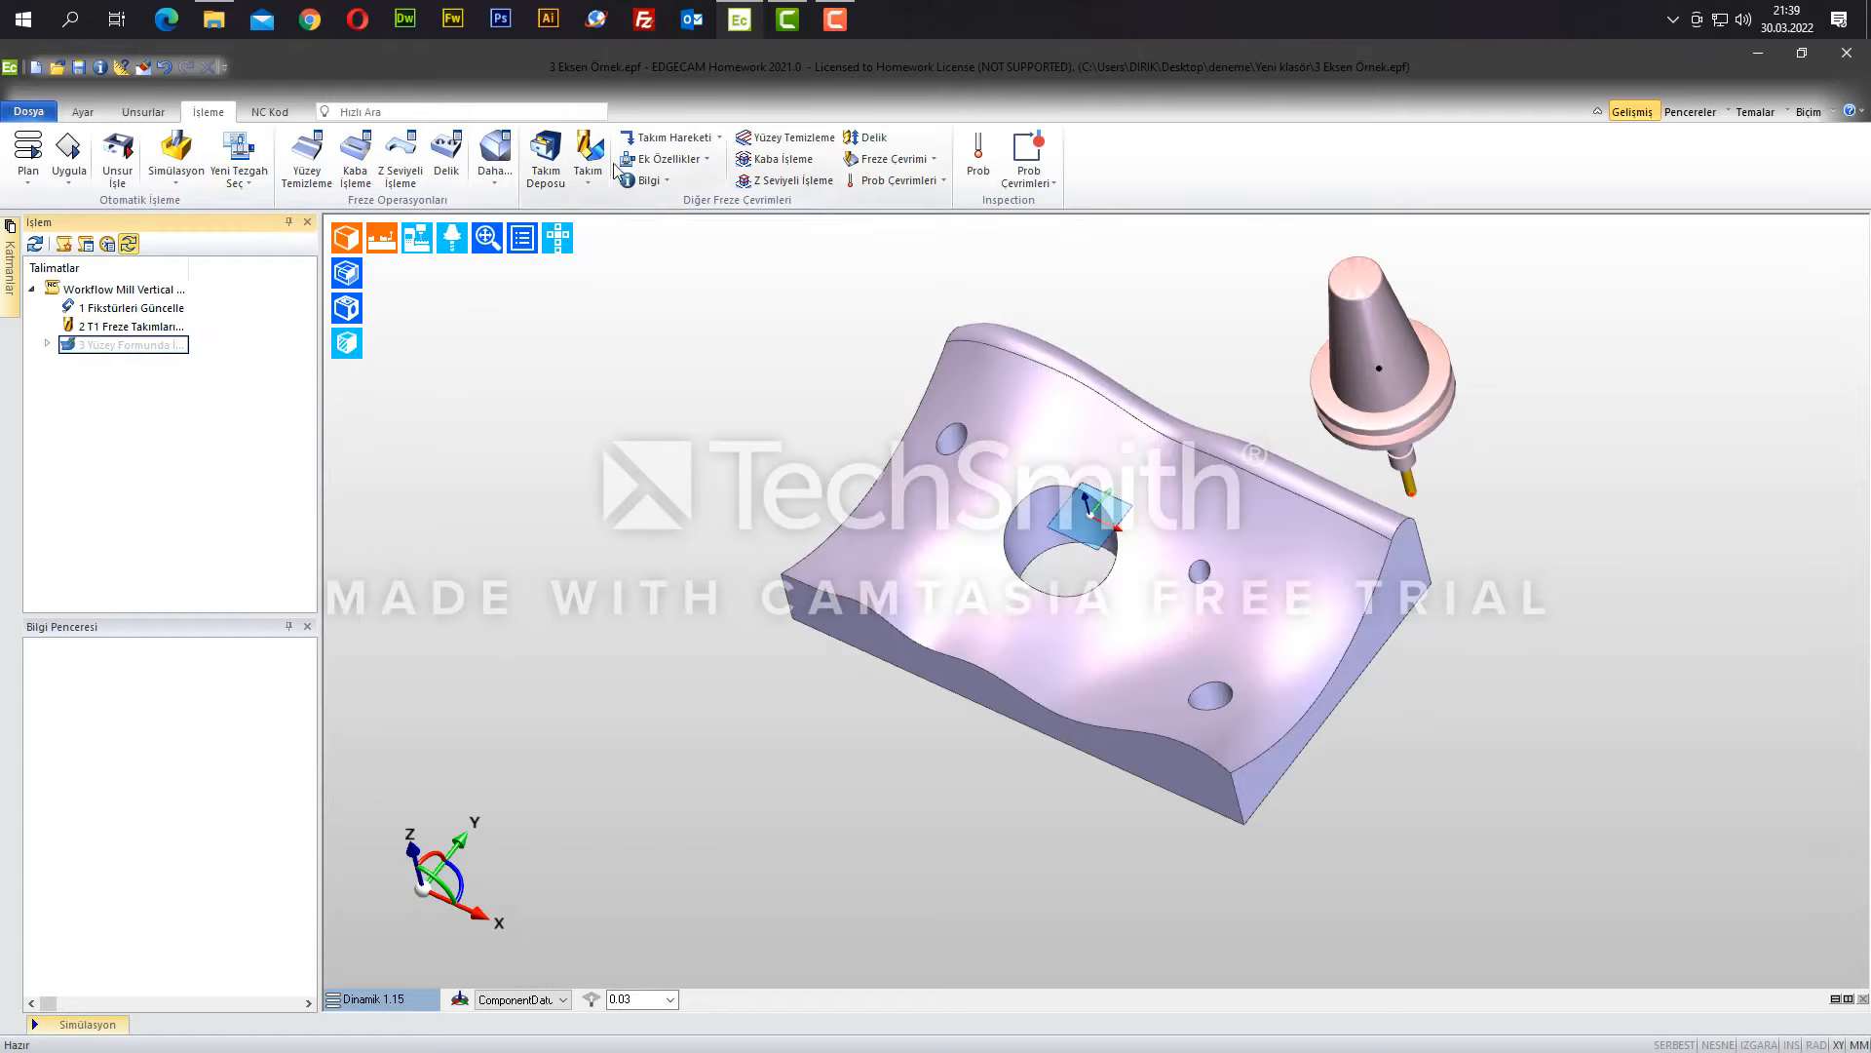
pyautogui.click(669, 139)
pyautogui.click(731, 265)
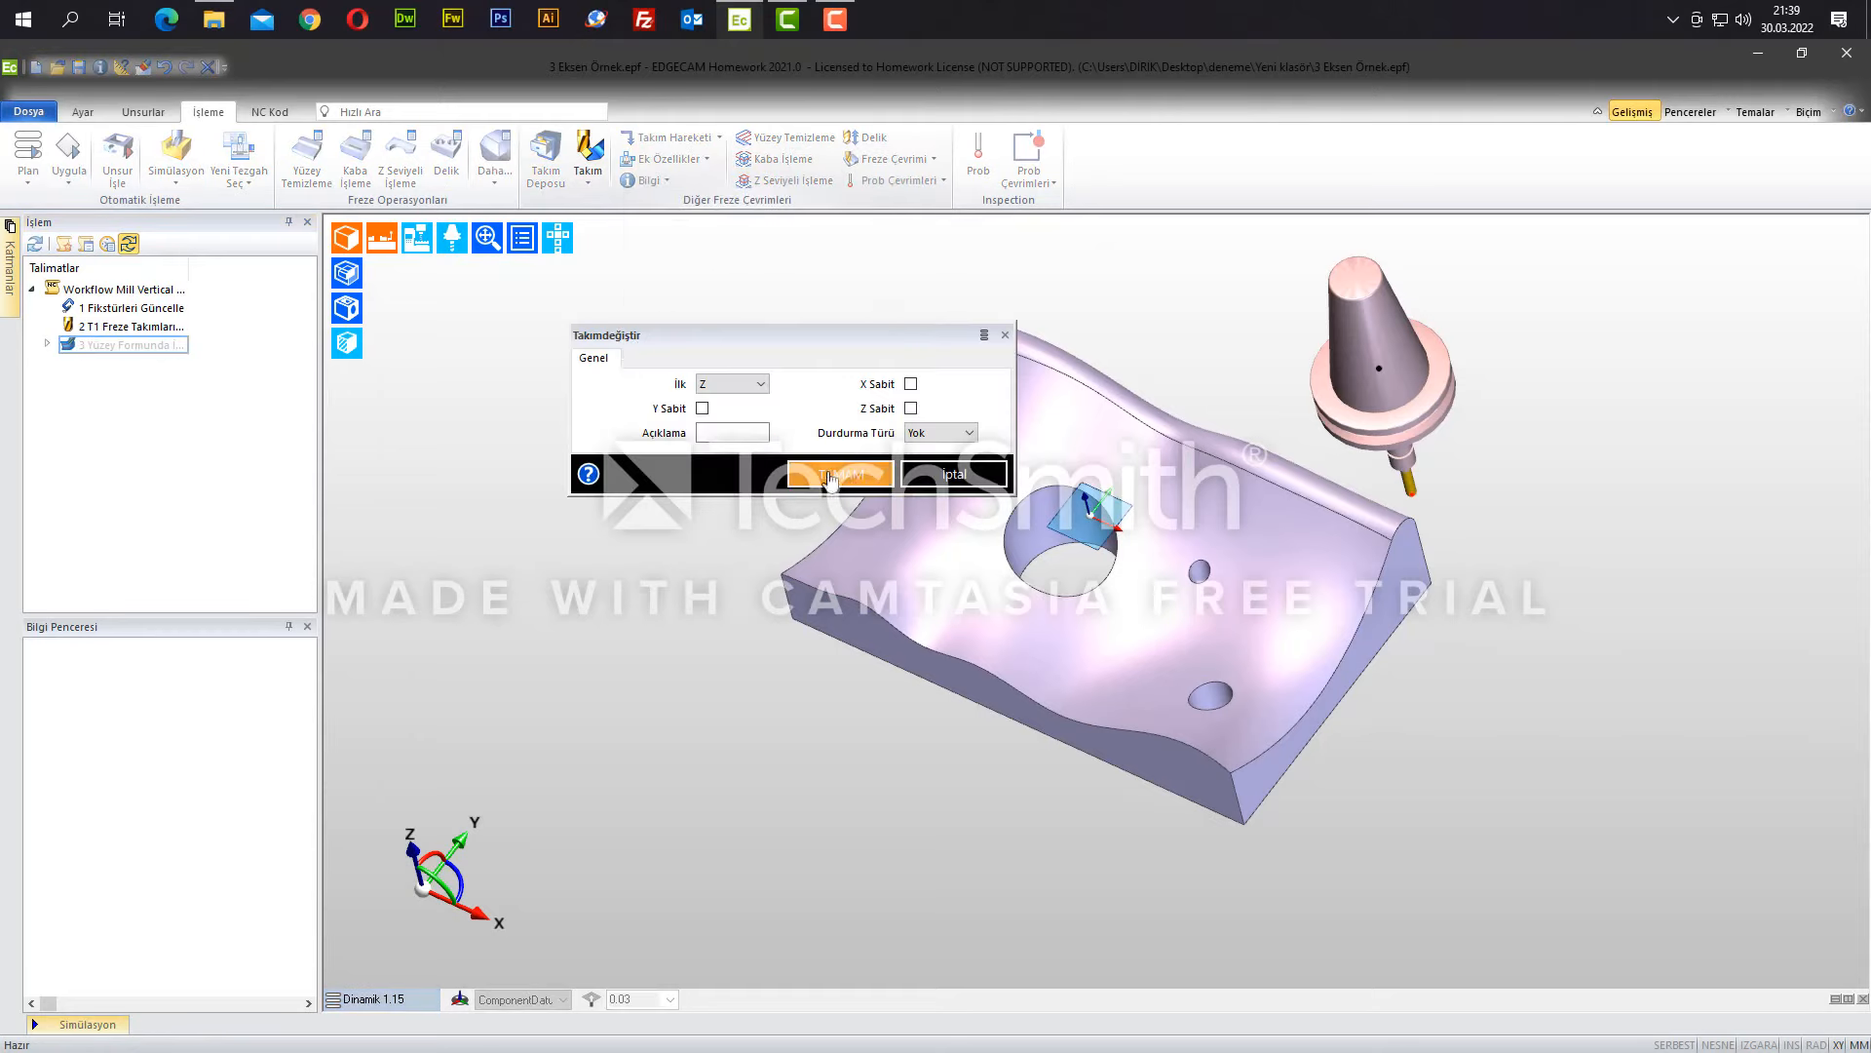
pyautogui.click(836, 477)
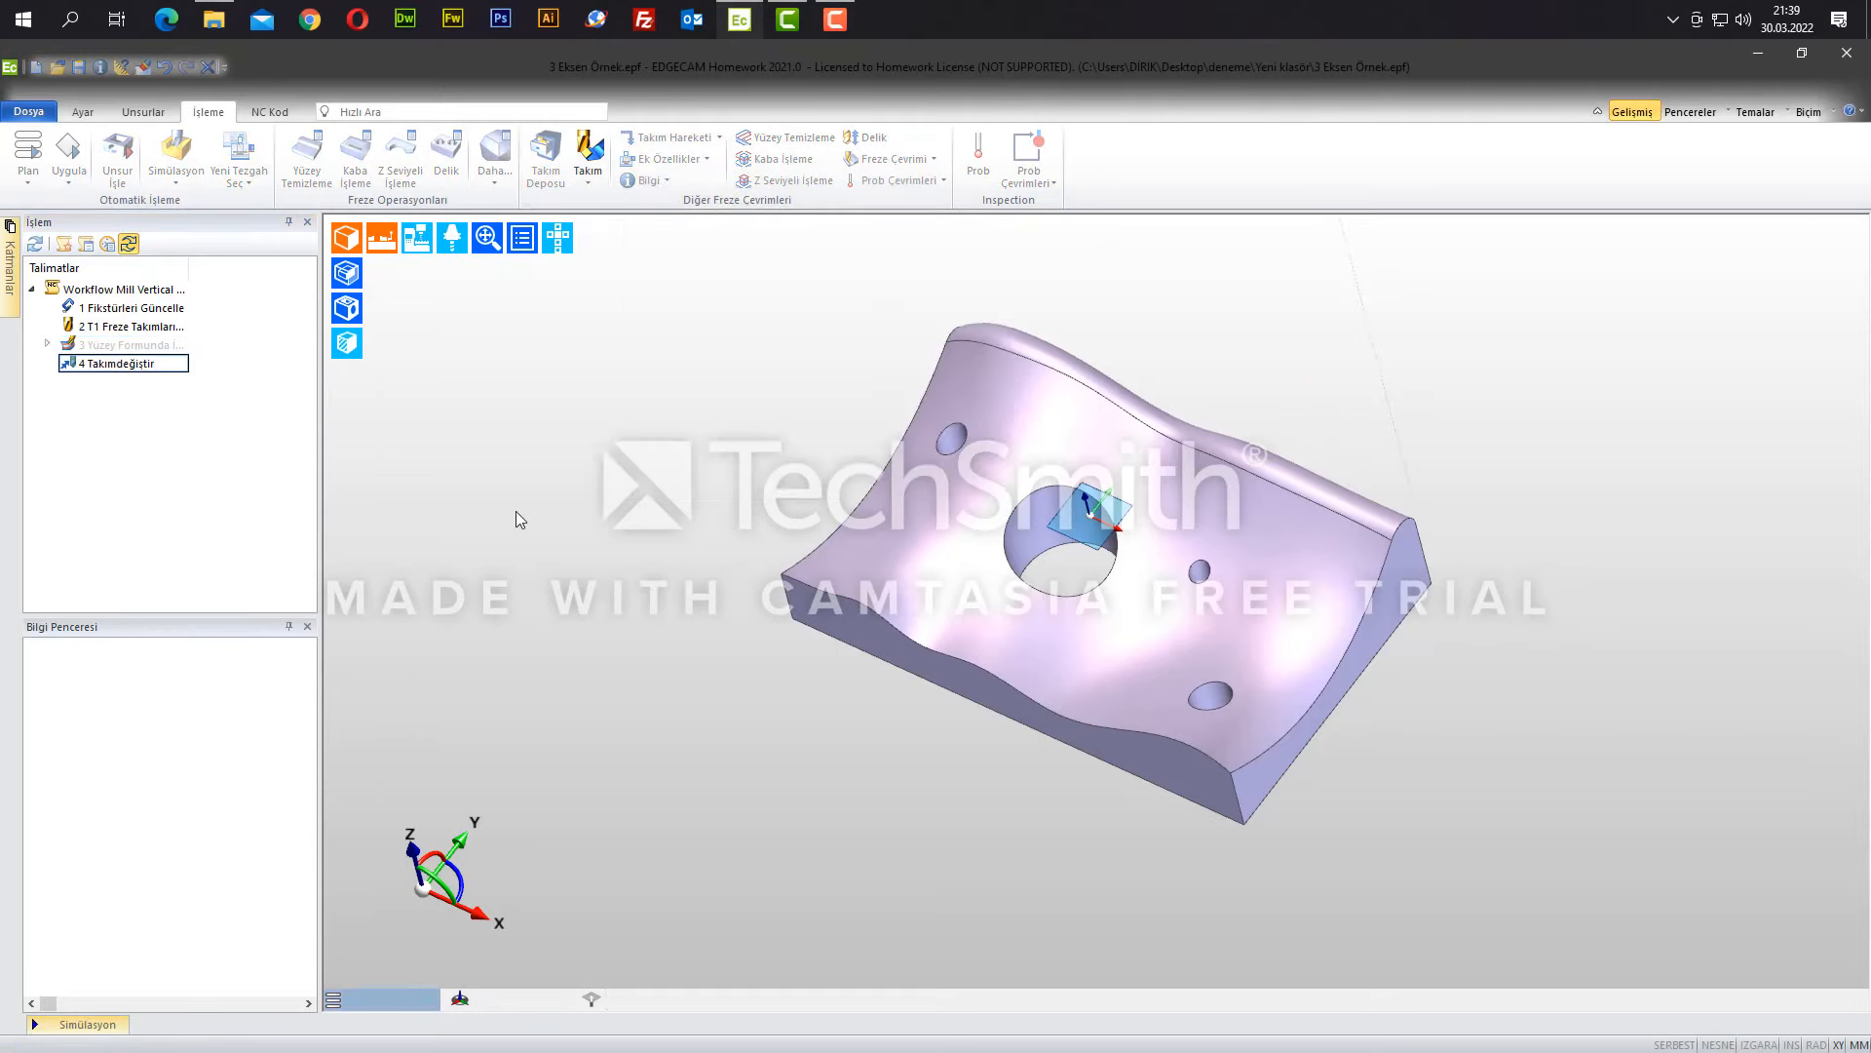
# - Look at the part from the top and choose the 1.0 mm Ball Nose Mill from the unfiltered tool store
pyautogui.click(557, 238)
pyautogui.click(575, 295)
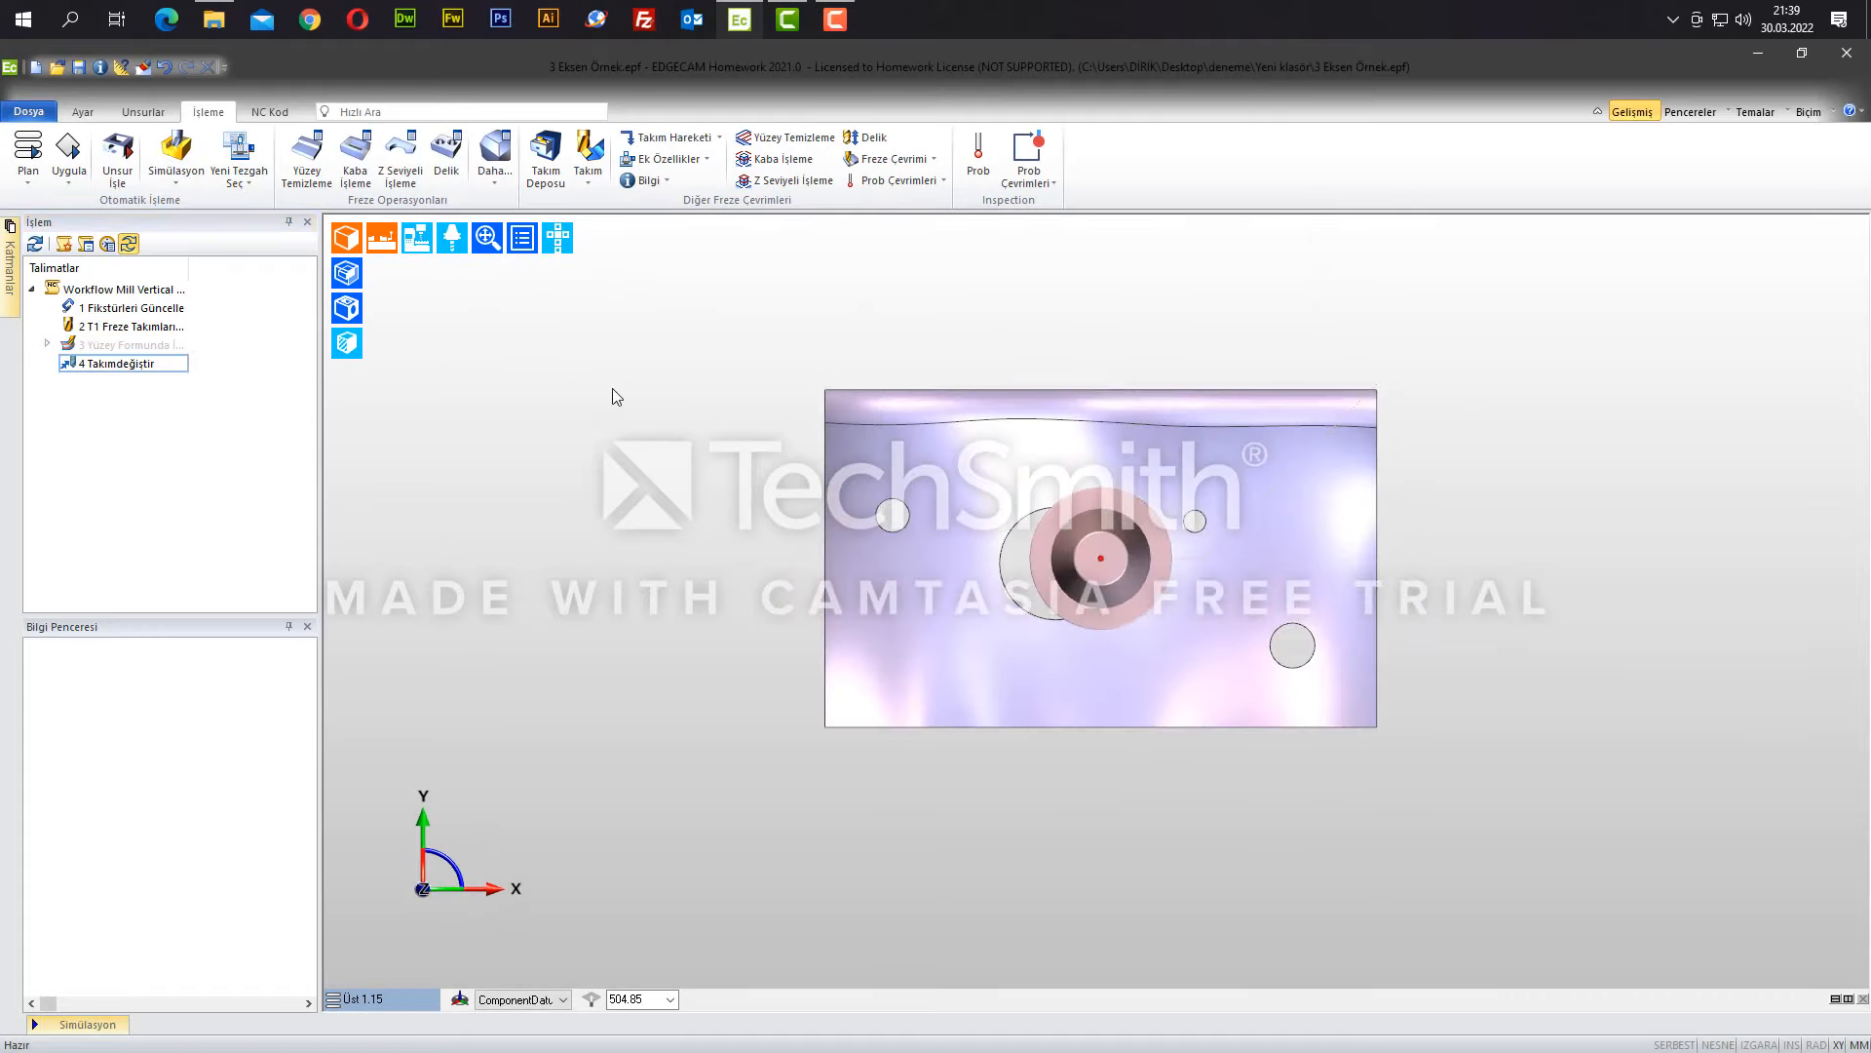
pyautogui.click(558, 164)
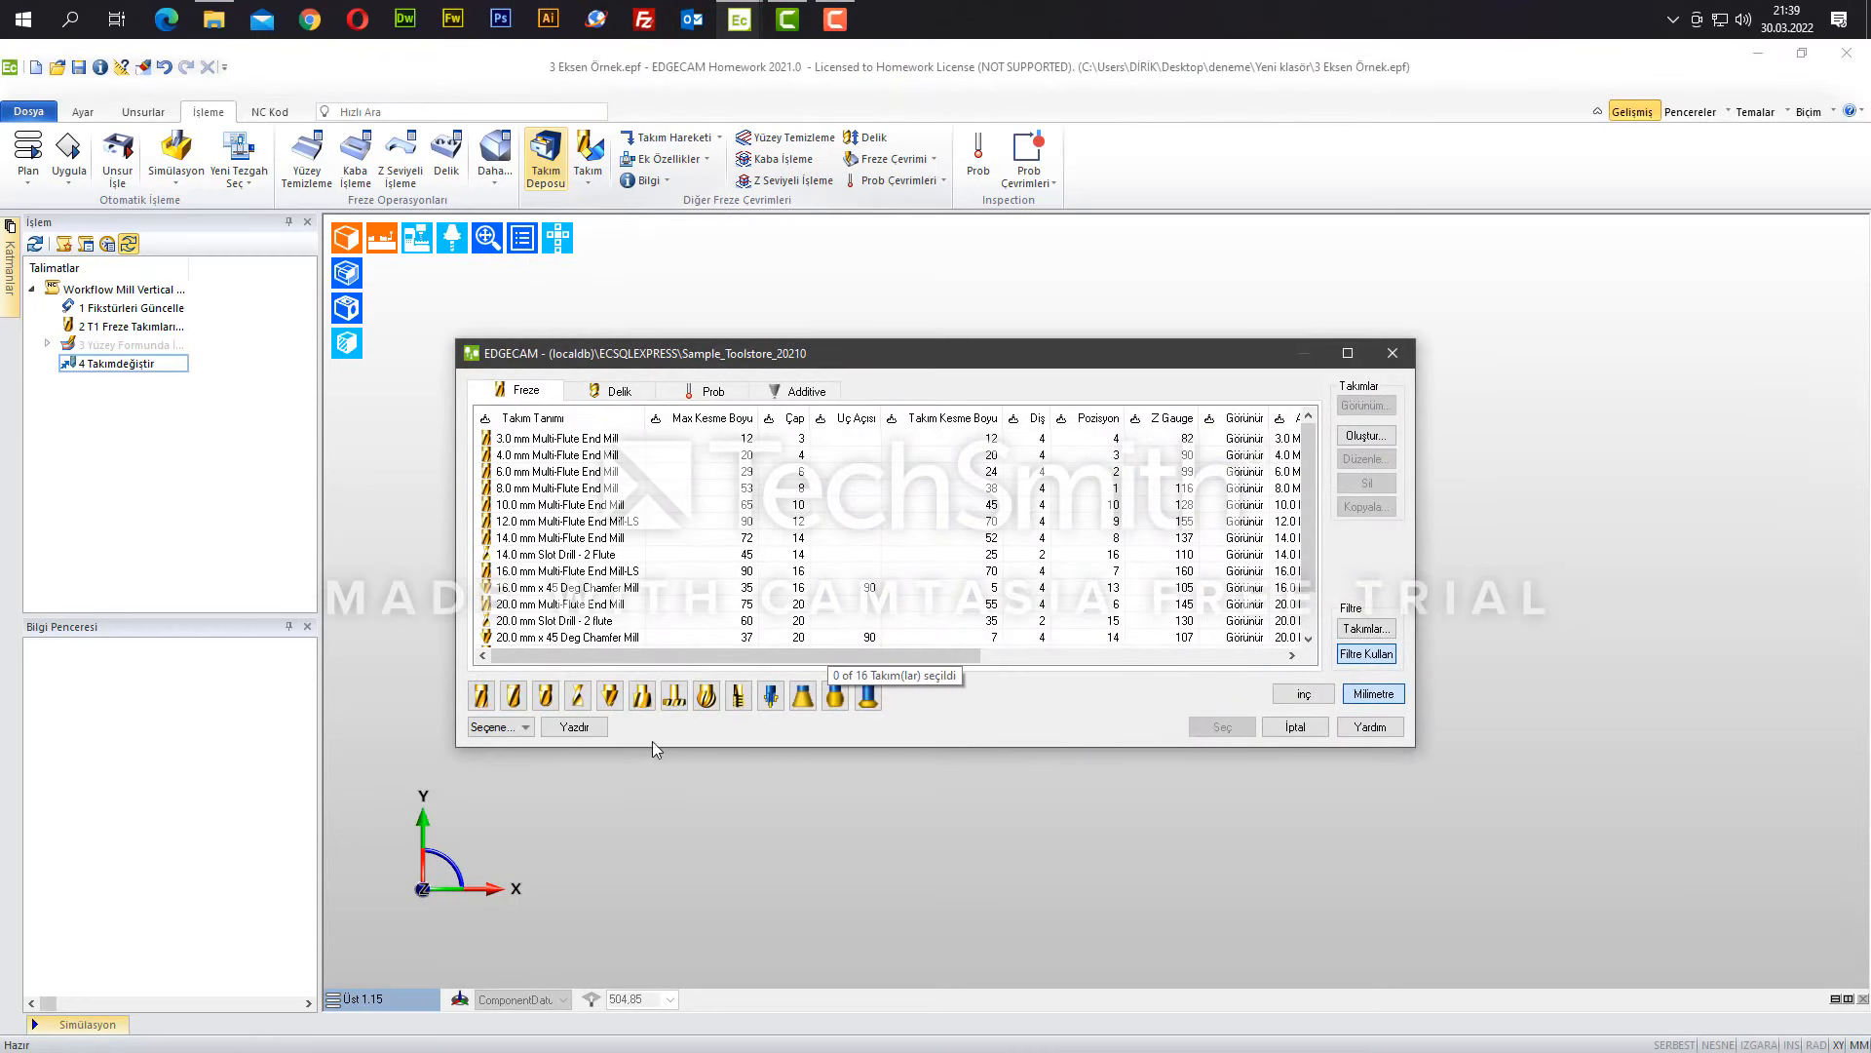
pyautogui.click(546, 696)
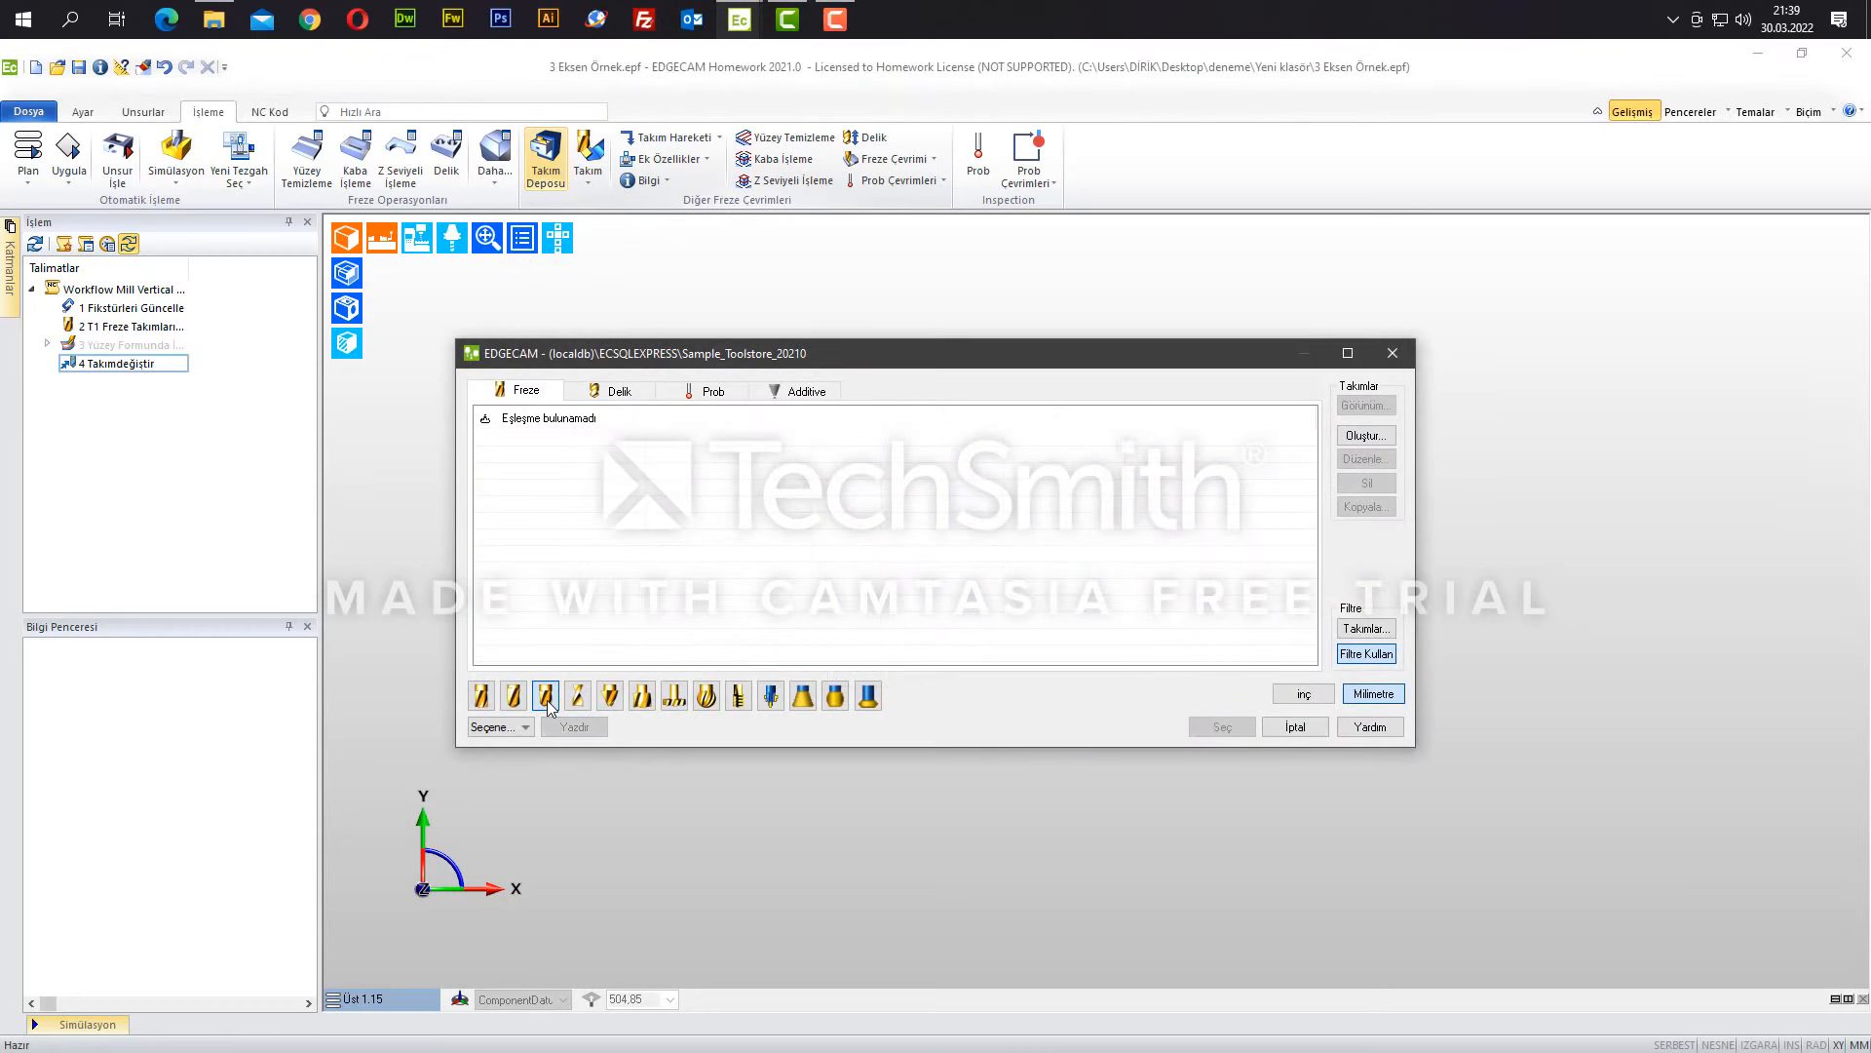
pyautogui.click(1369, 654)
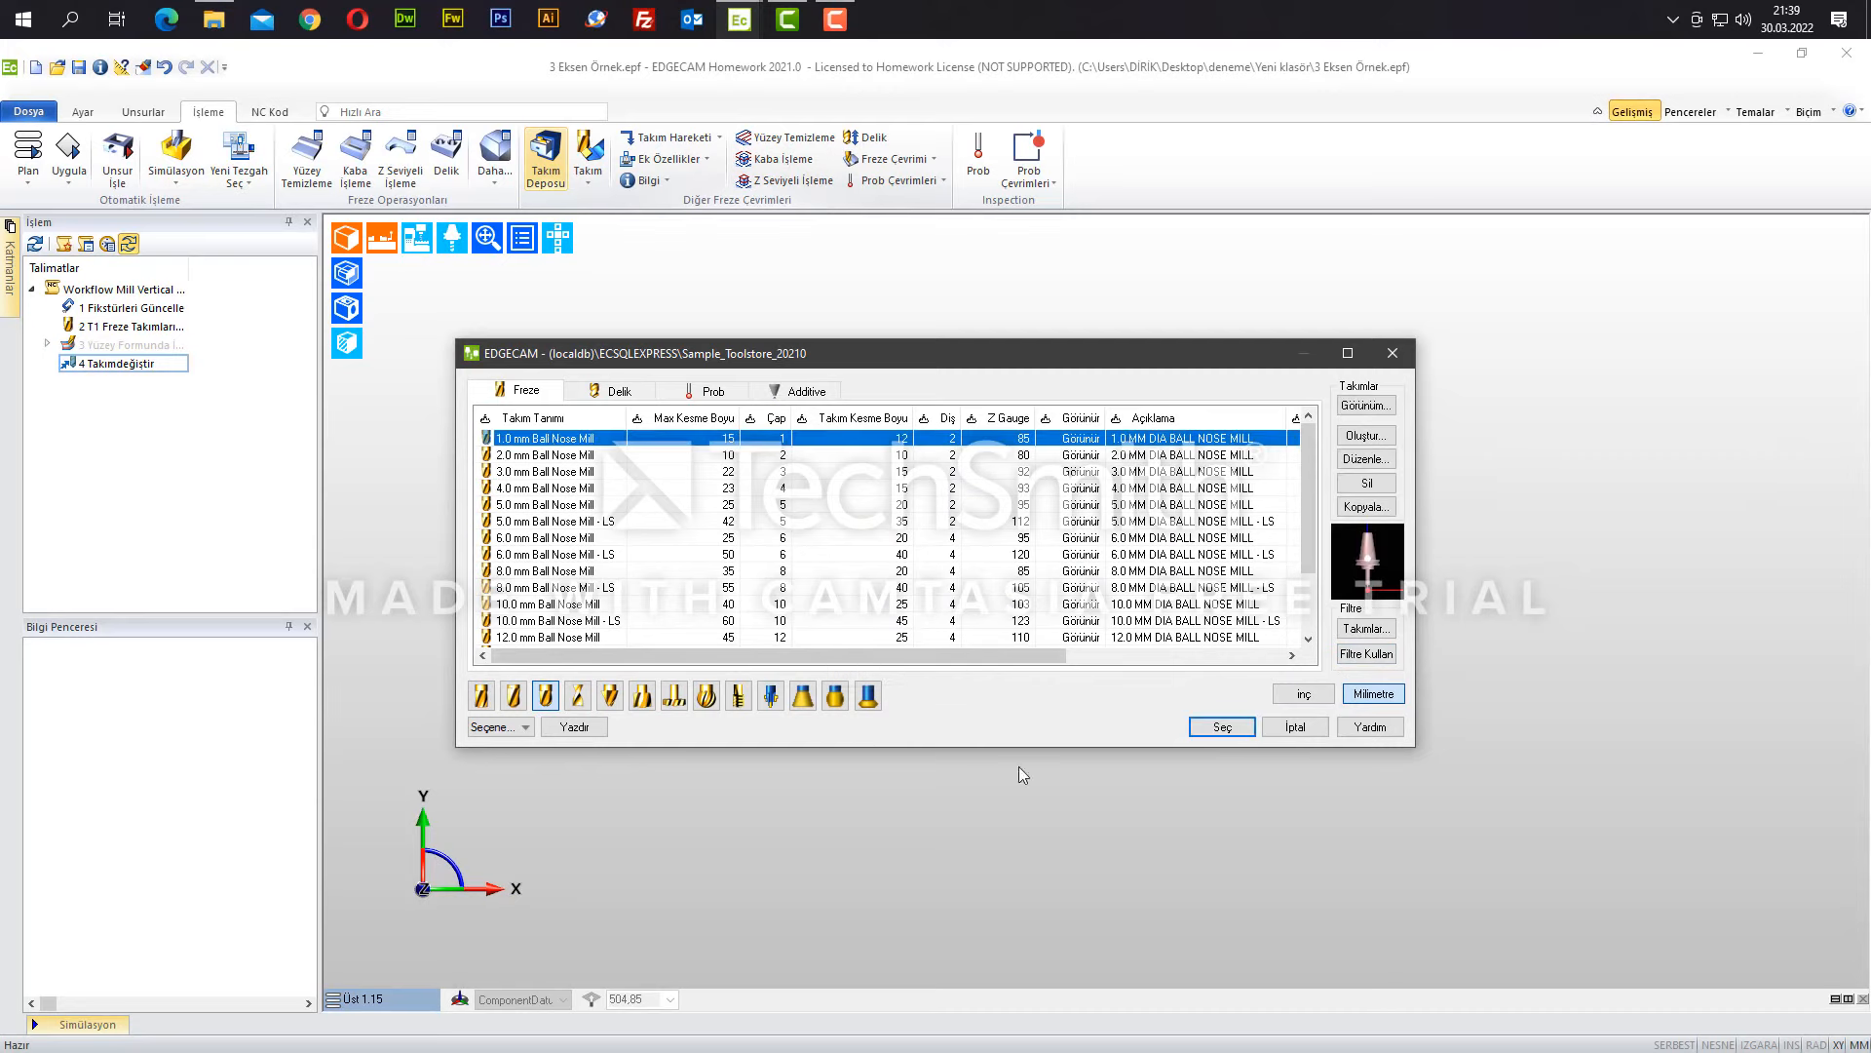
pyautogui.click(1222, 727)
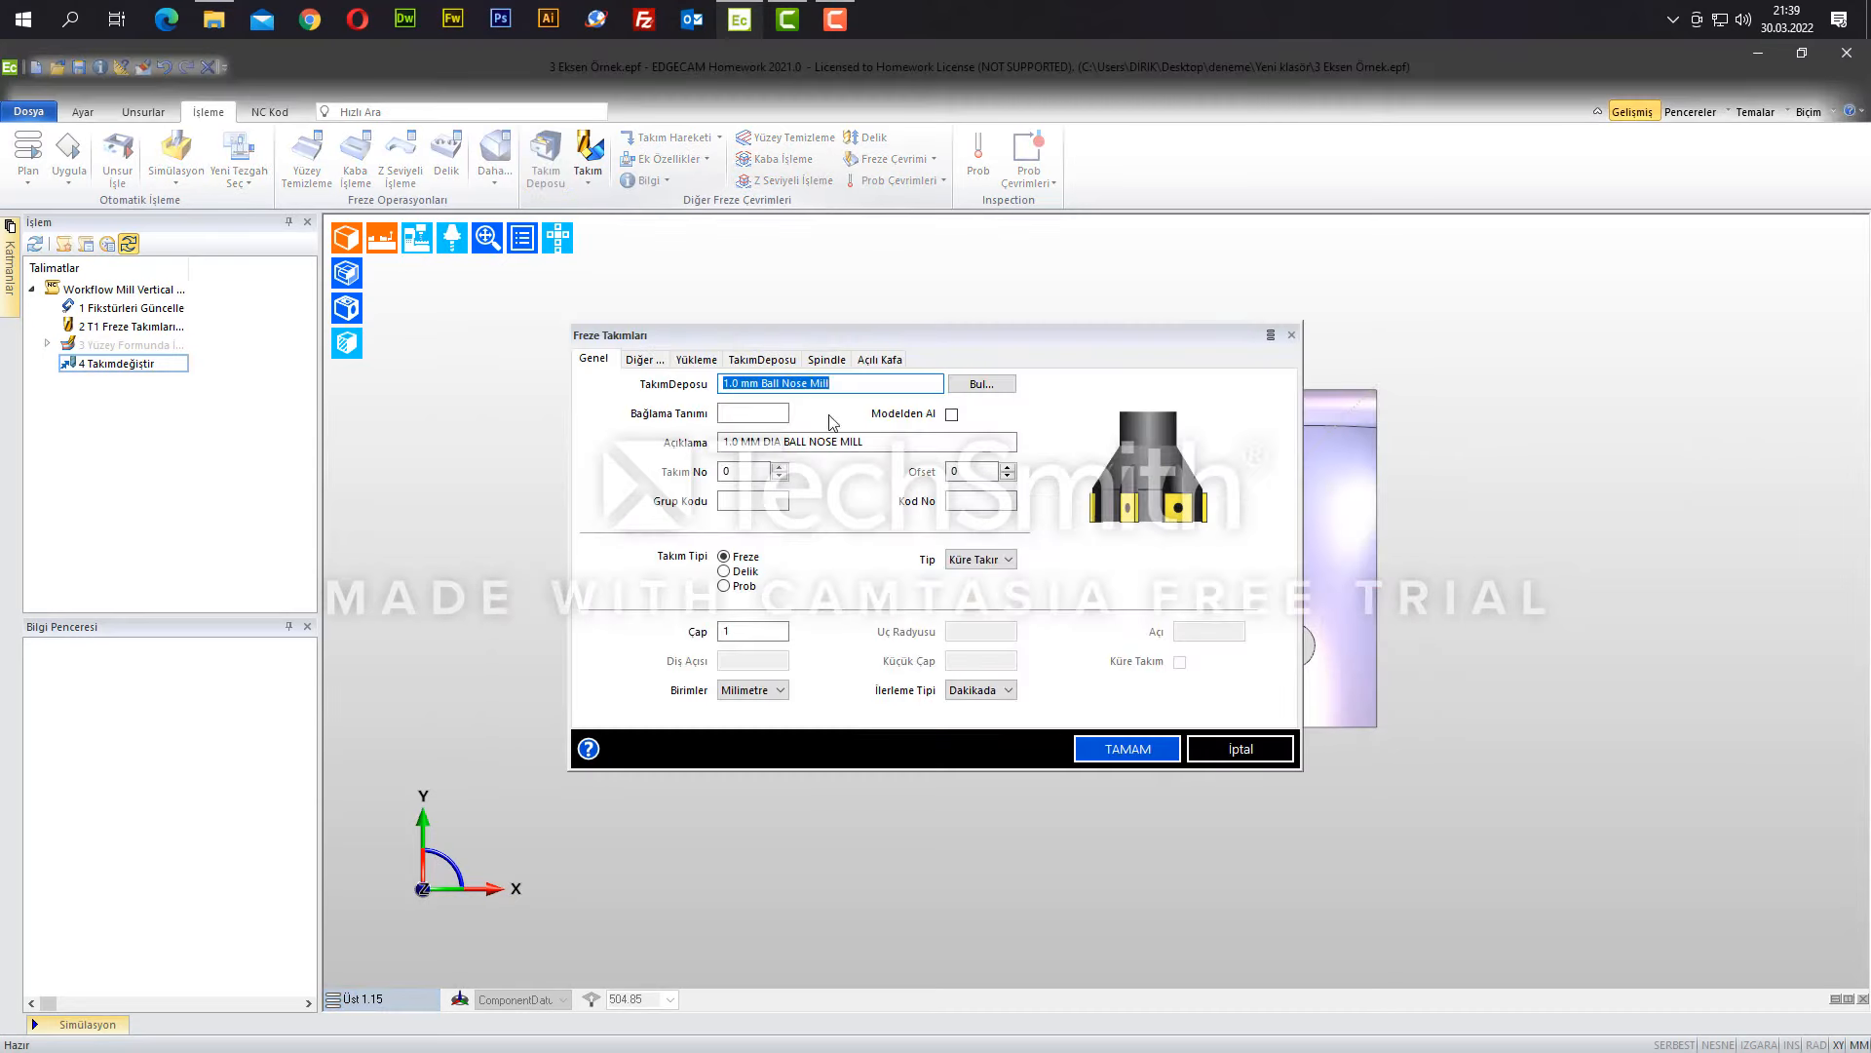
# - Set the ball nose mill's display colour to red and add the tool to the machining sequence
pyautogui.click(665, 360)
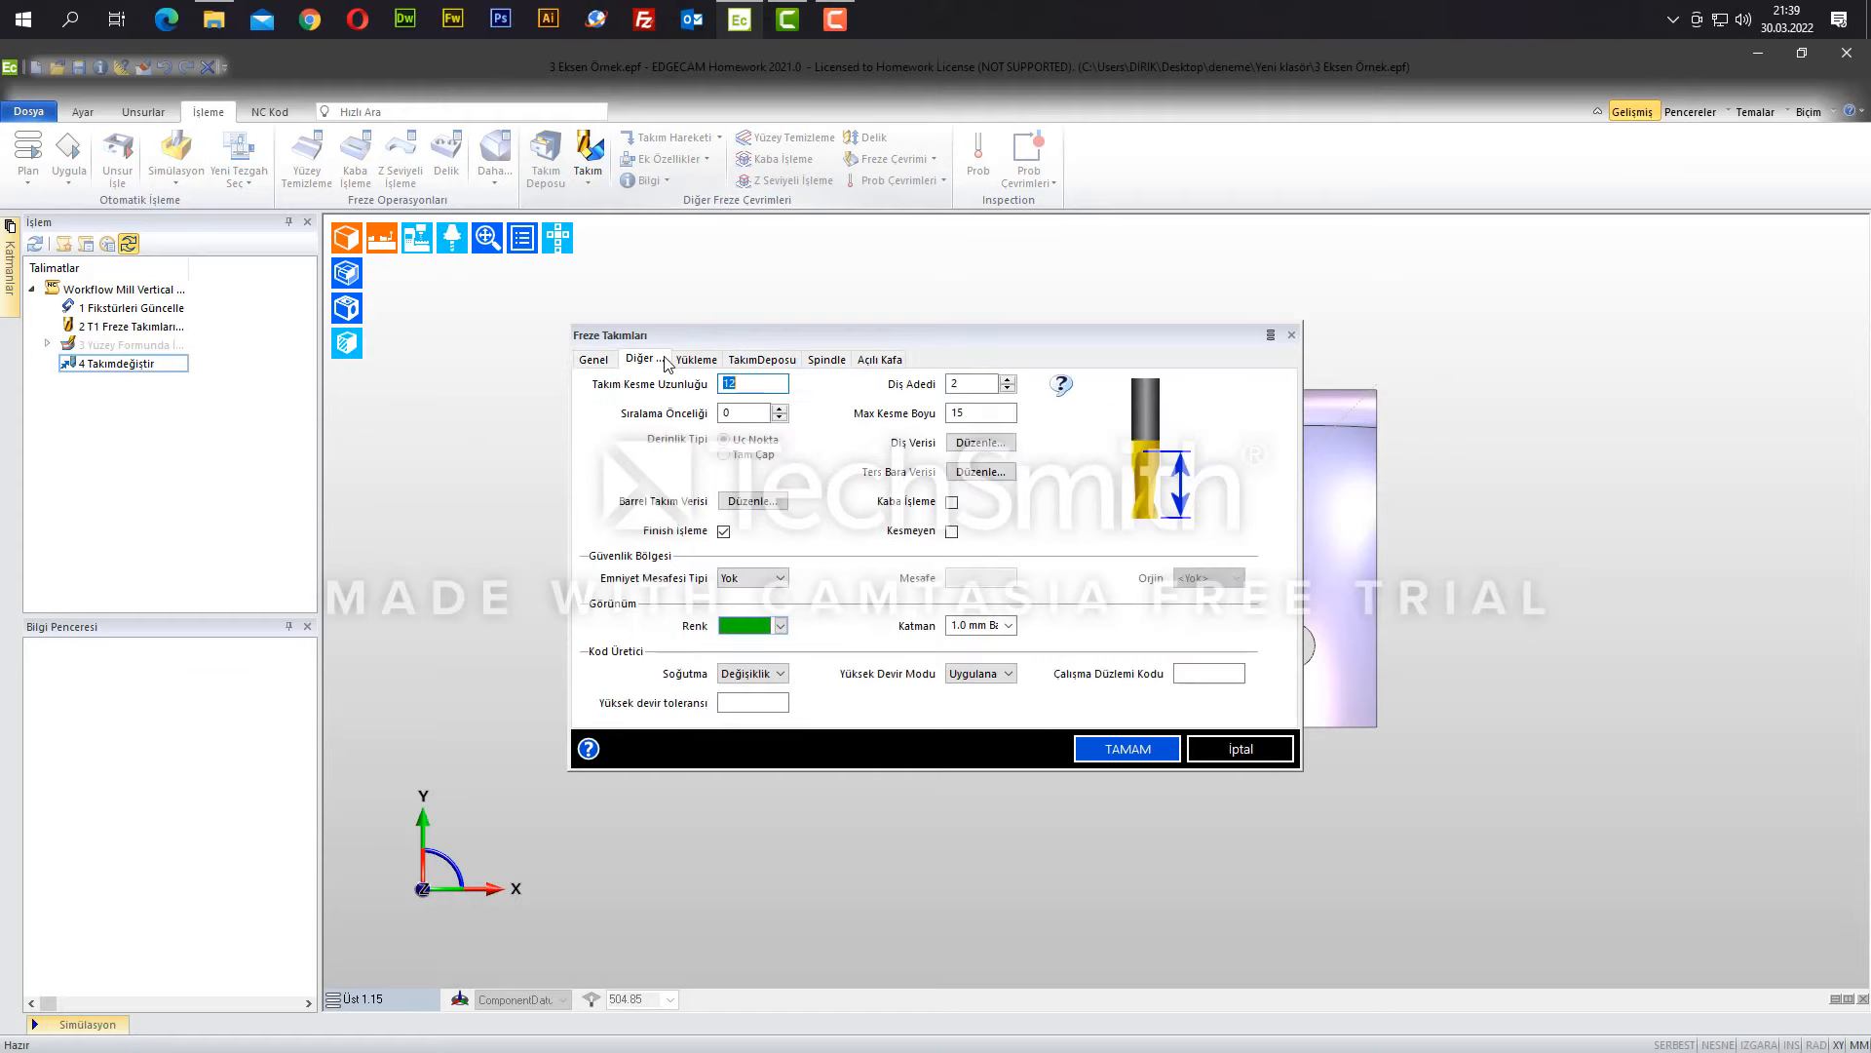
pyautogui.click(782, 627)
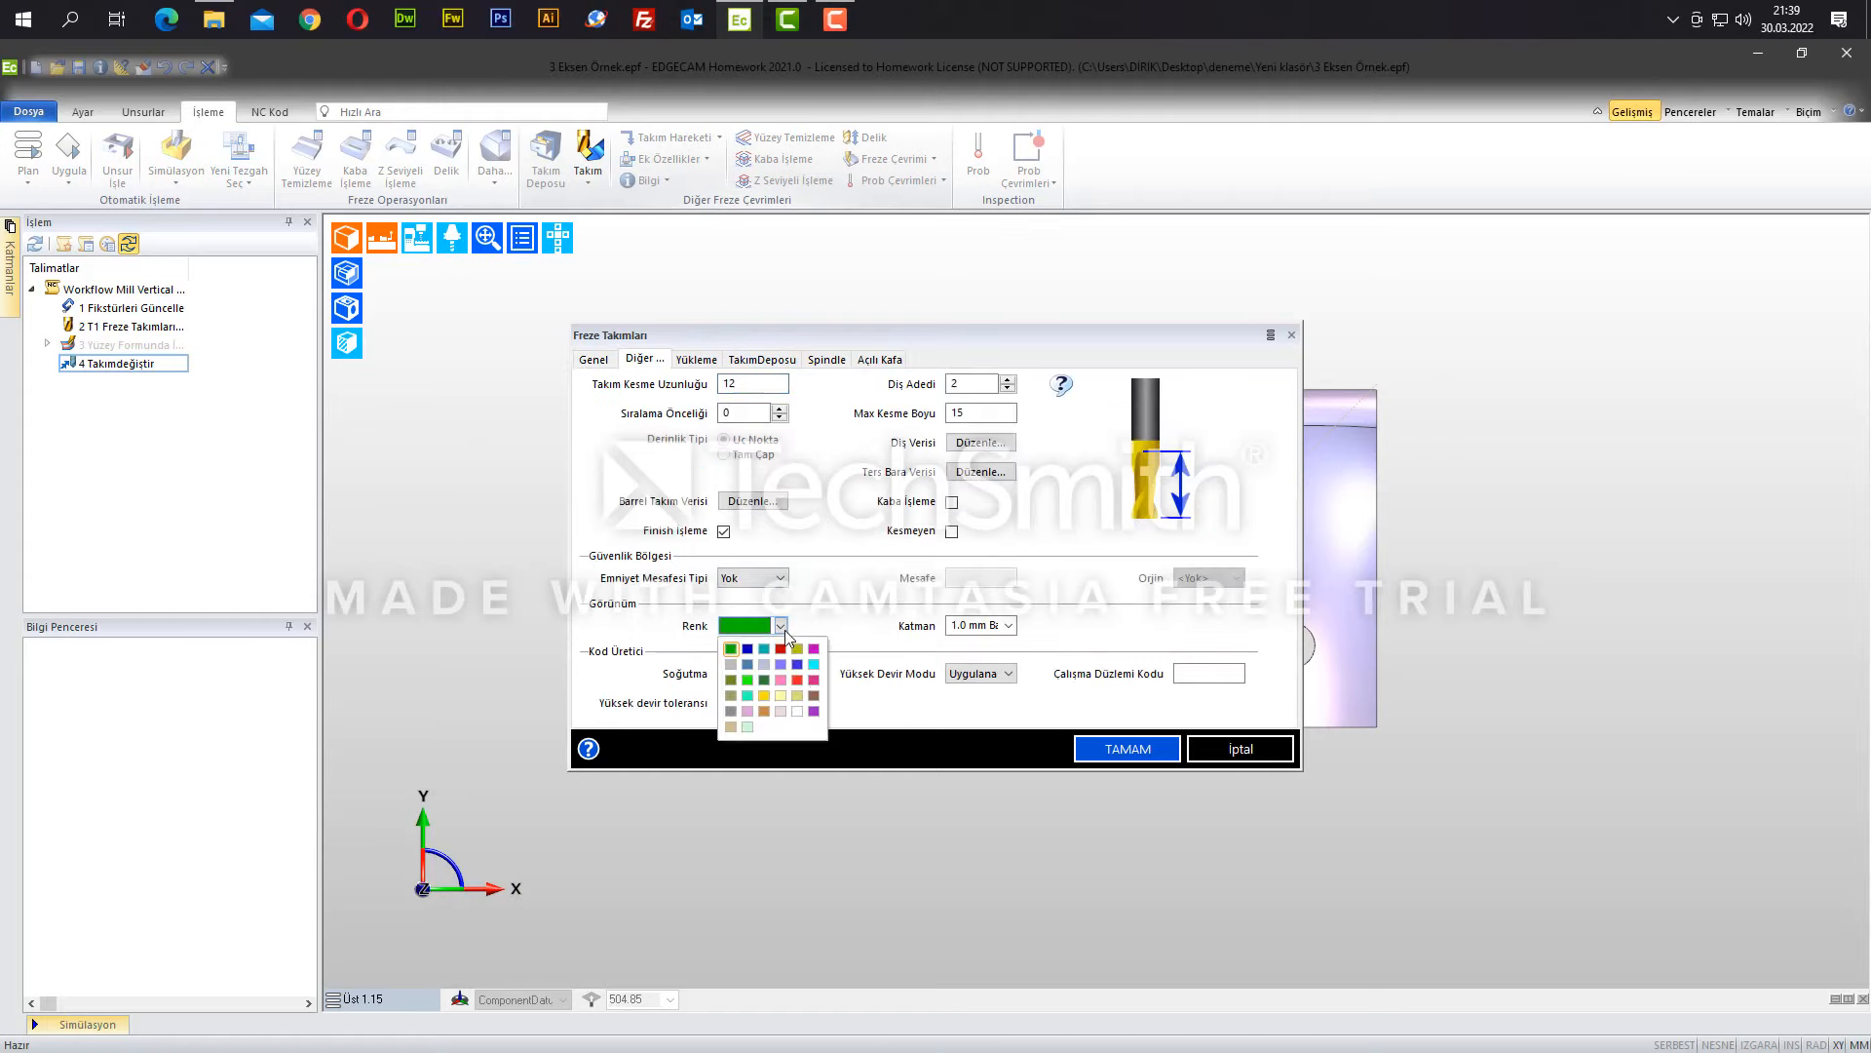
pyautogui.click(782, 649)
pyautogui.click(1127, 748)
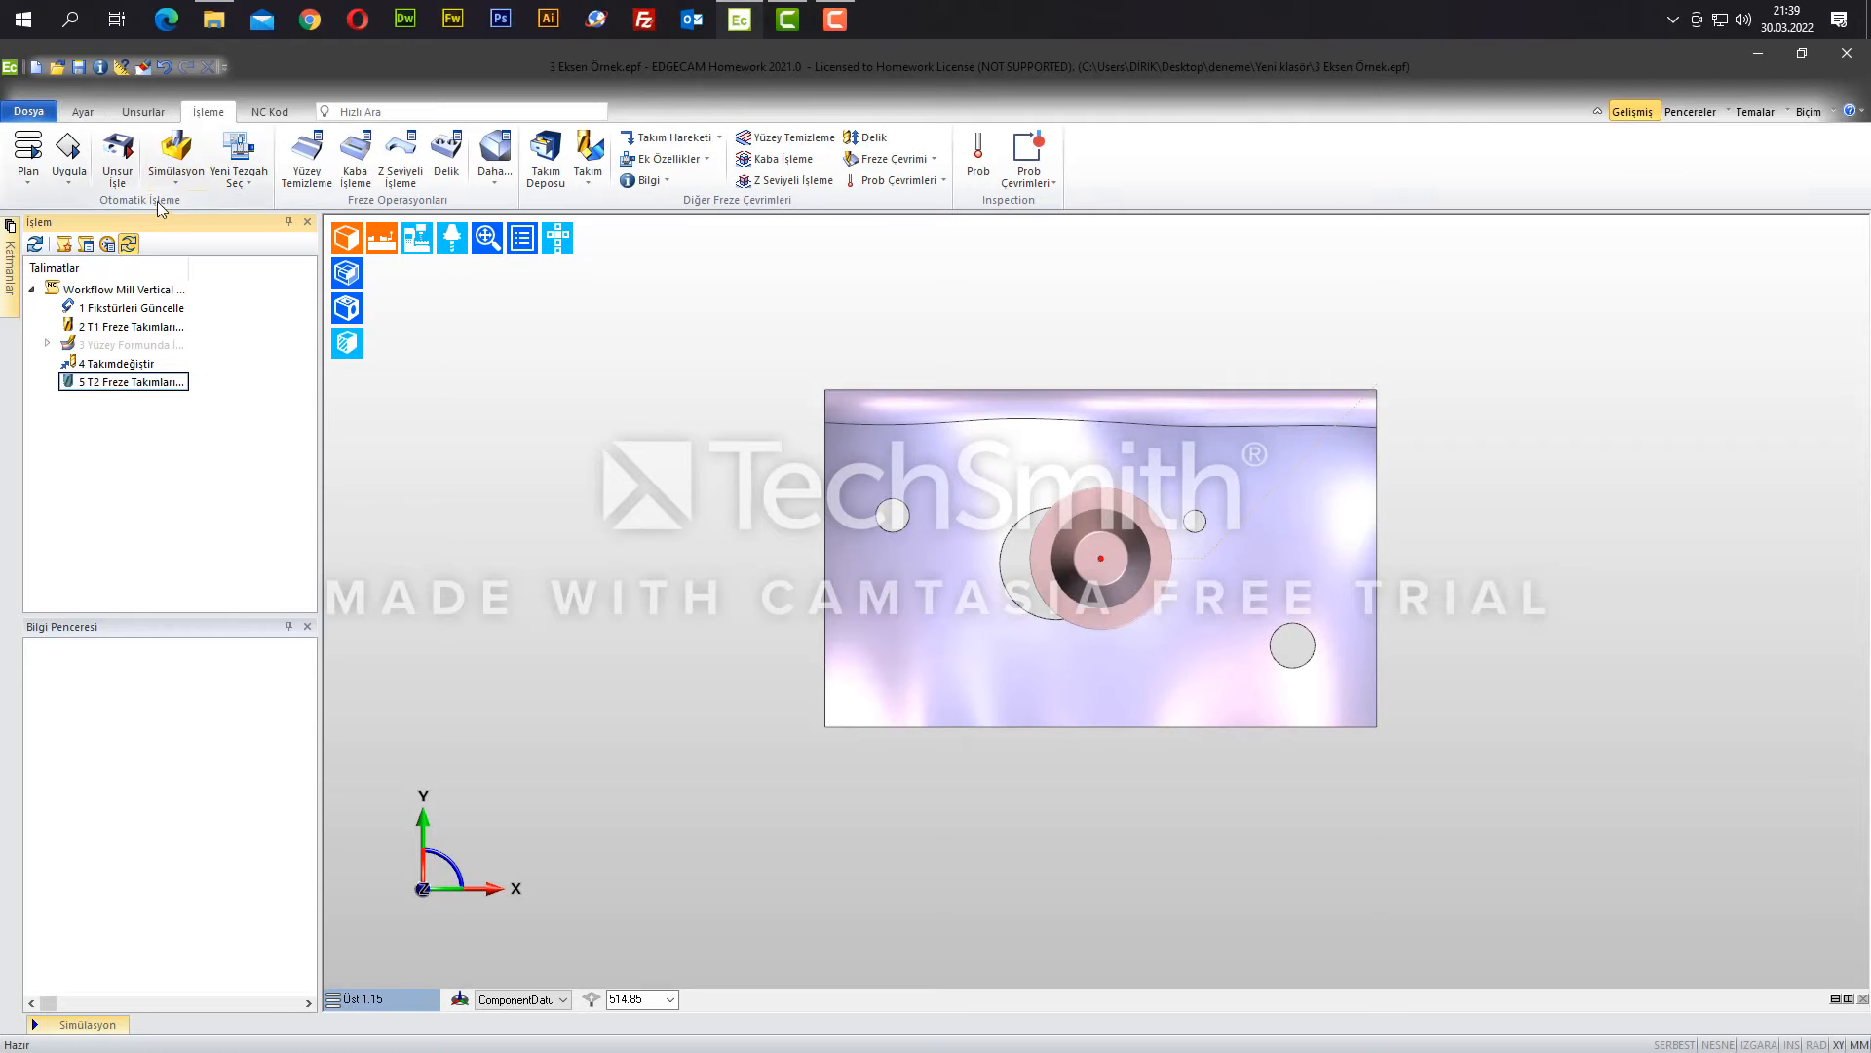
# - Start a new vector text entity and set its wording to "EdgeCam -" followed by the person's full name on one line
pyautogui.click(83, 112)
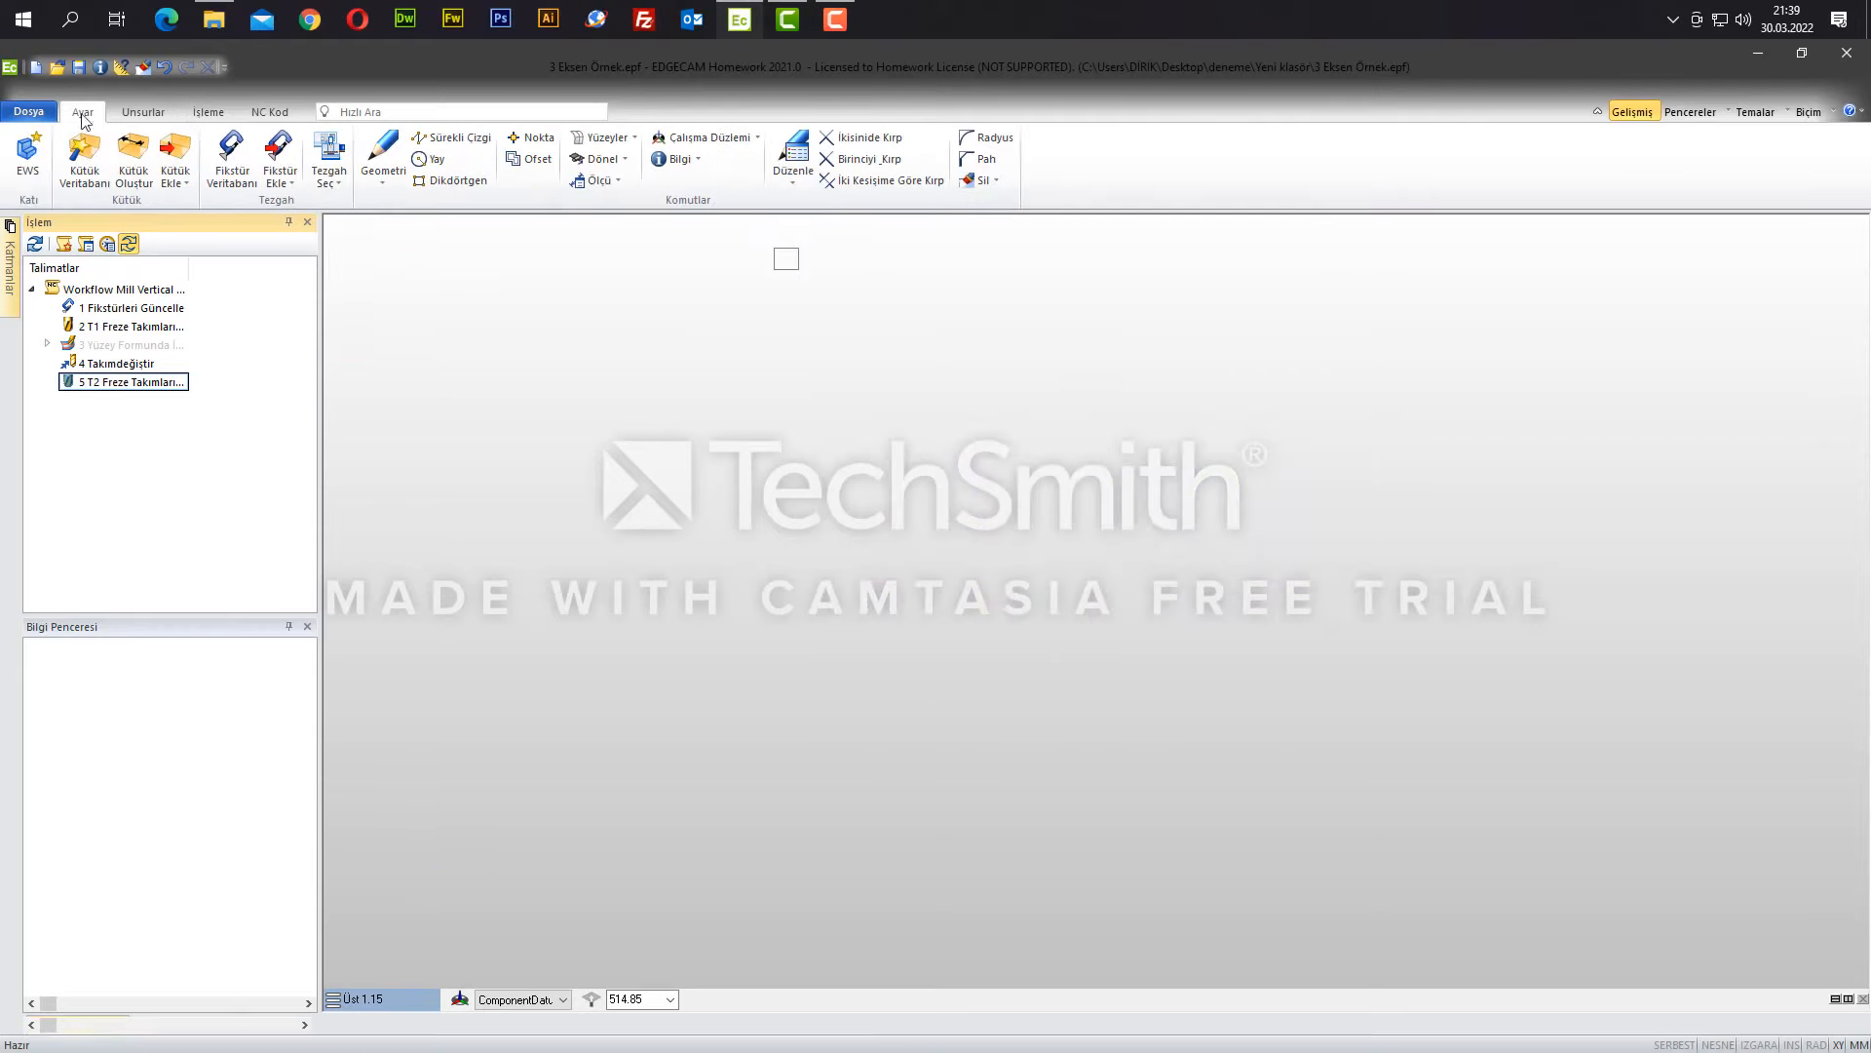
pyautogui.click(789, 187)
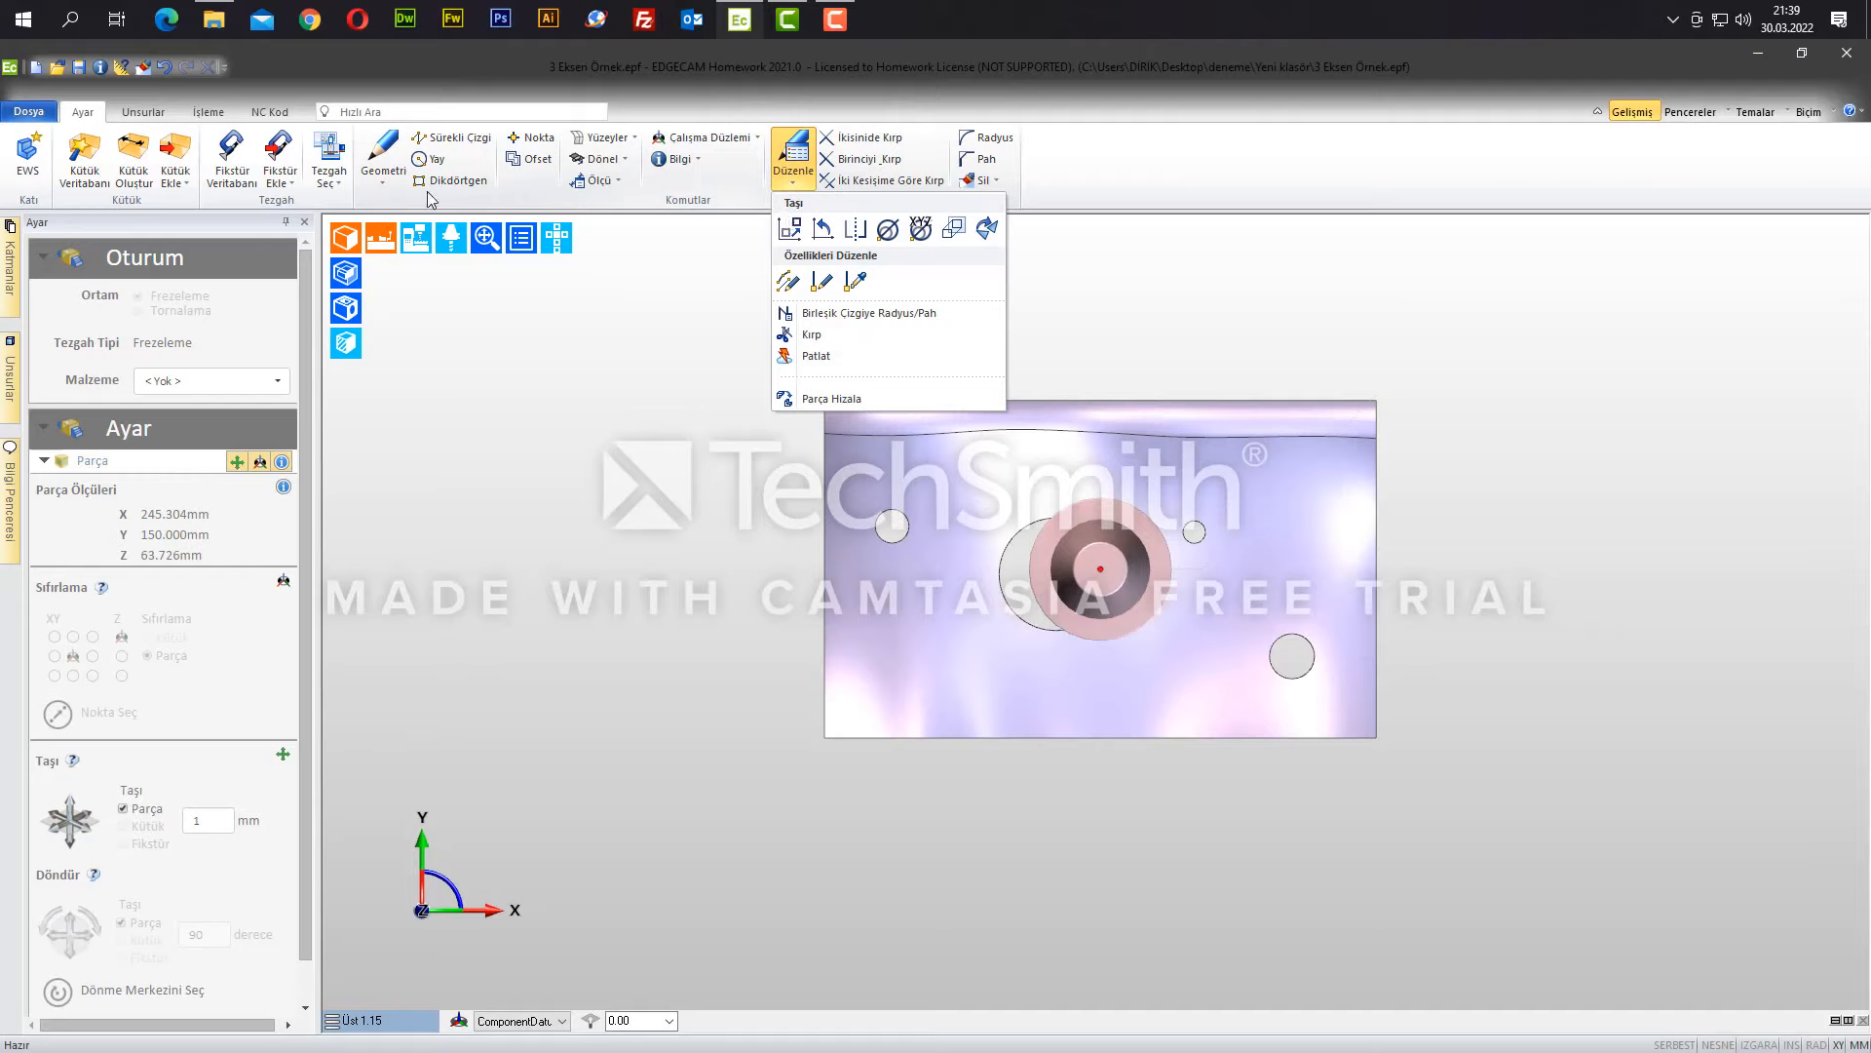
pyautogui.click(383, 168)
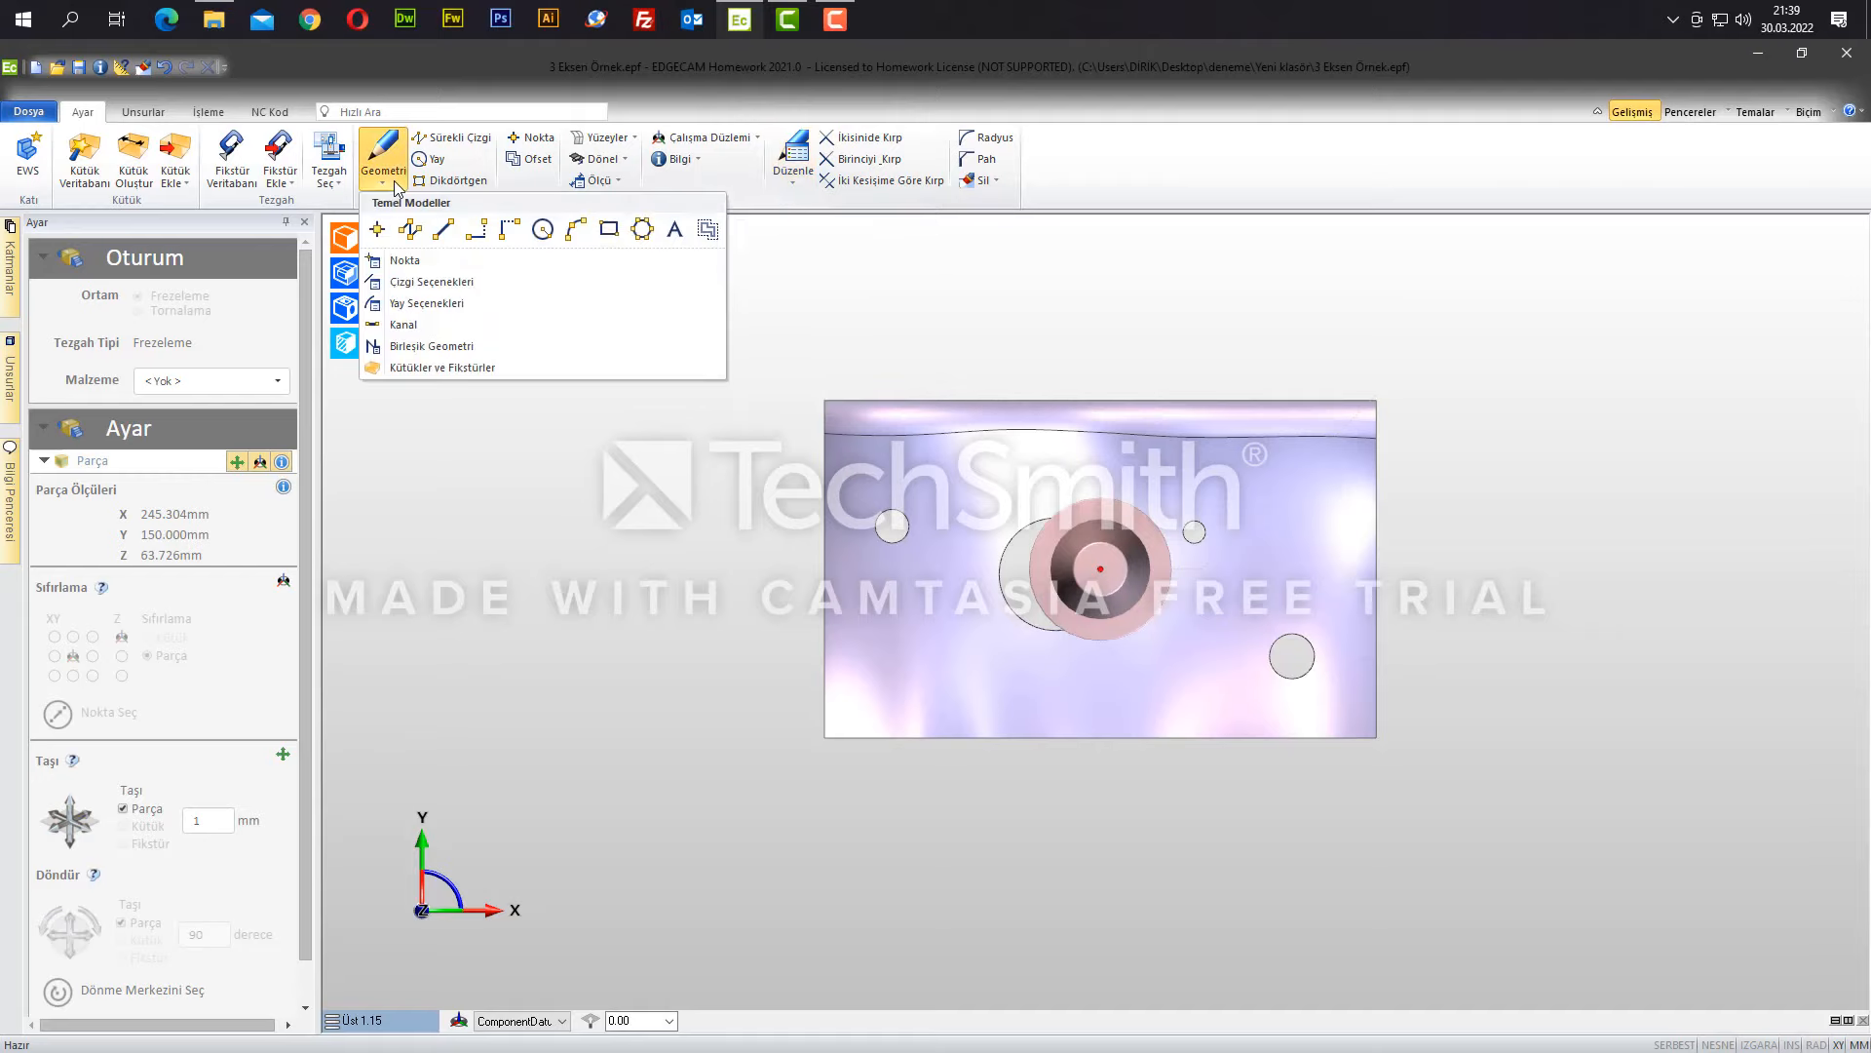
pyautogui.click(675, 231)
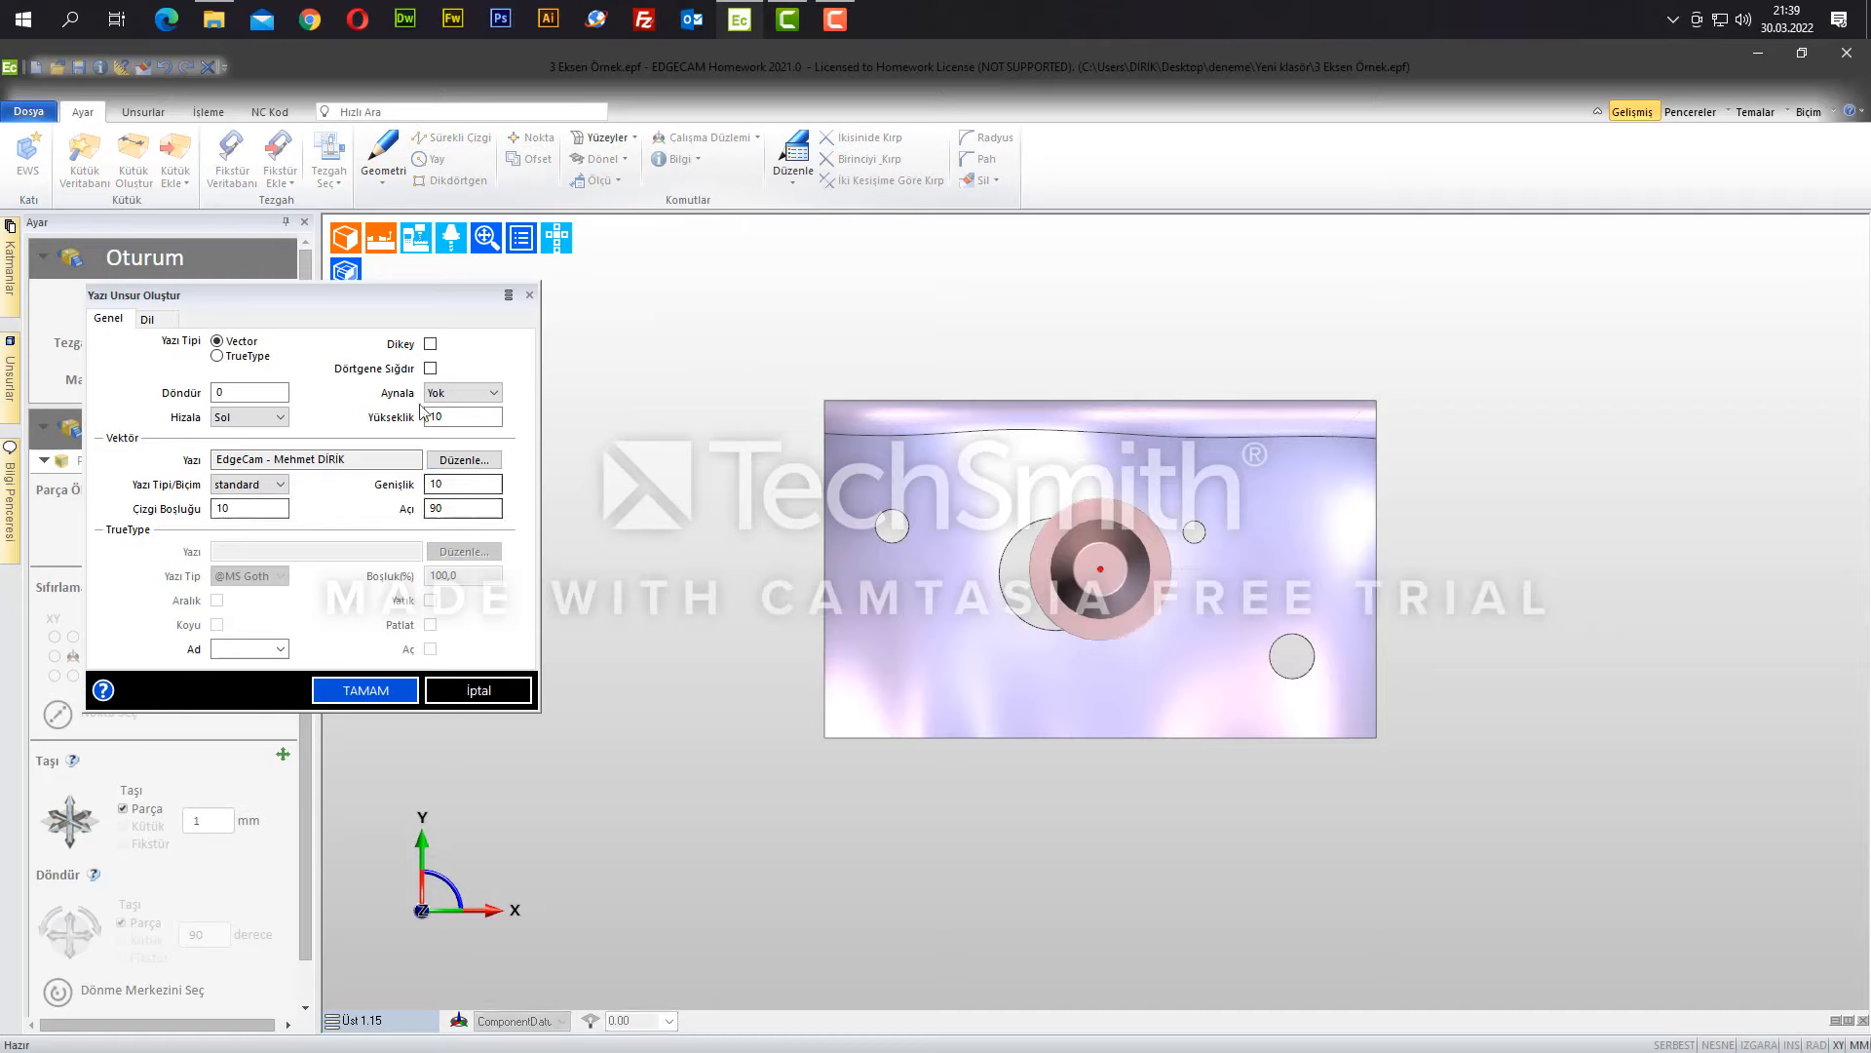
pyautogui.click(464, 459)
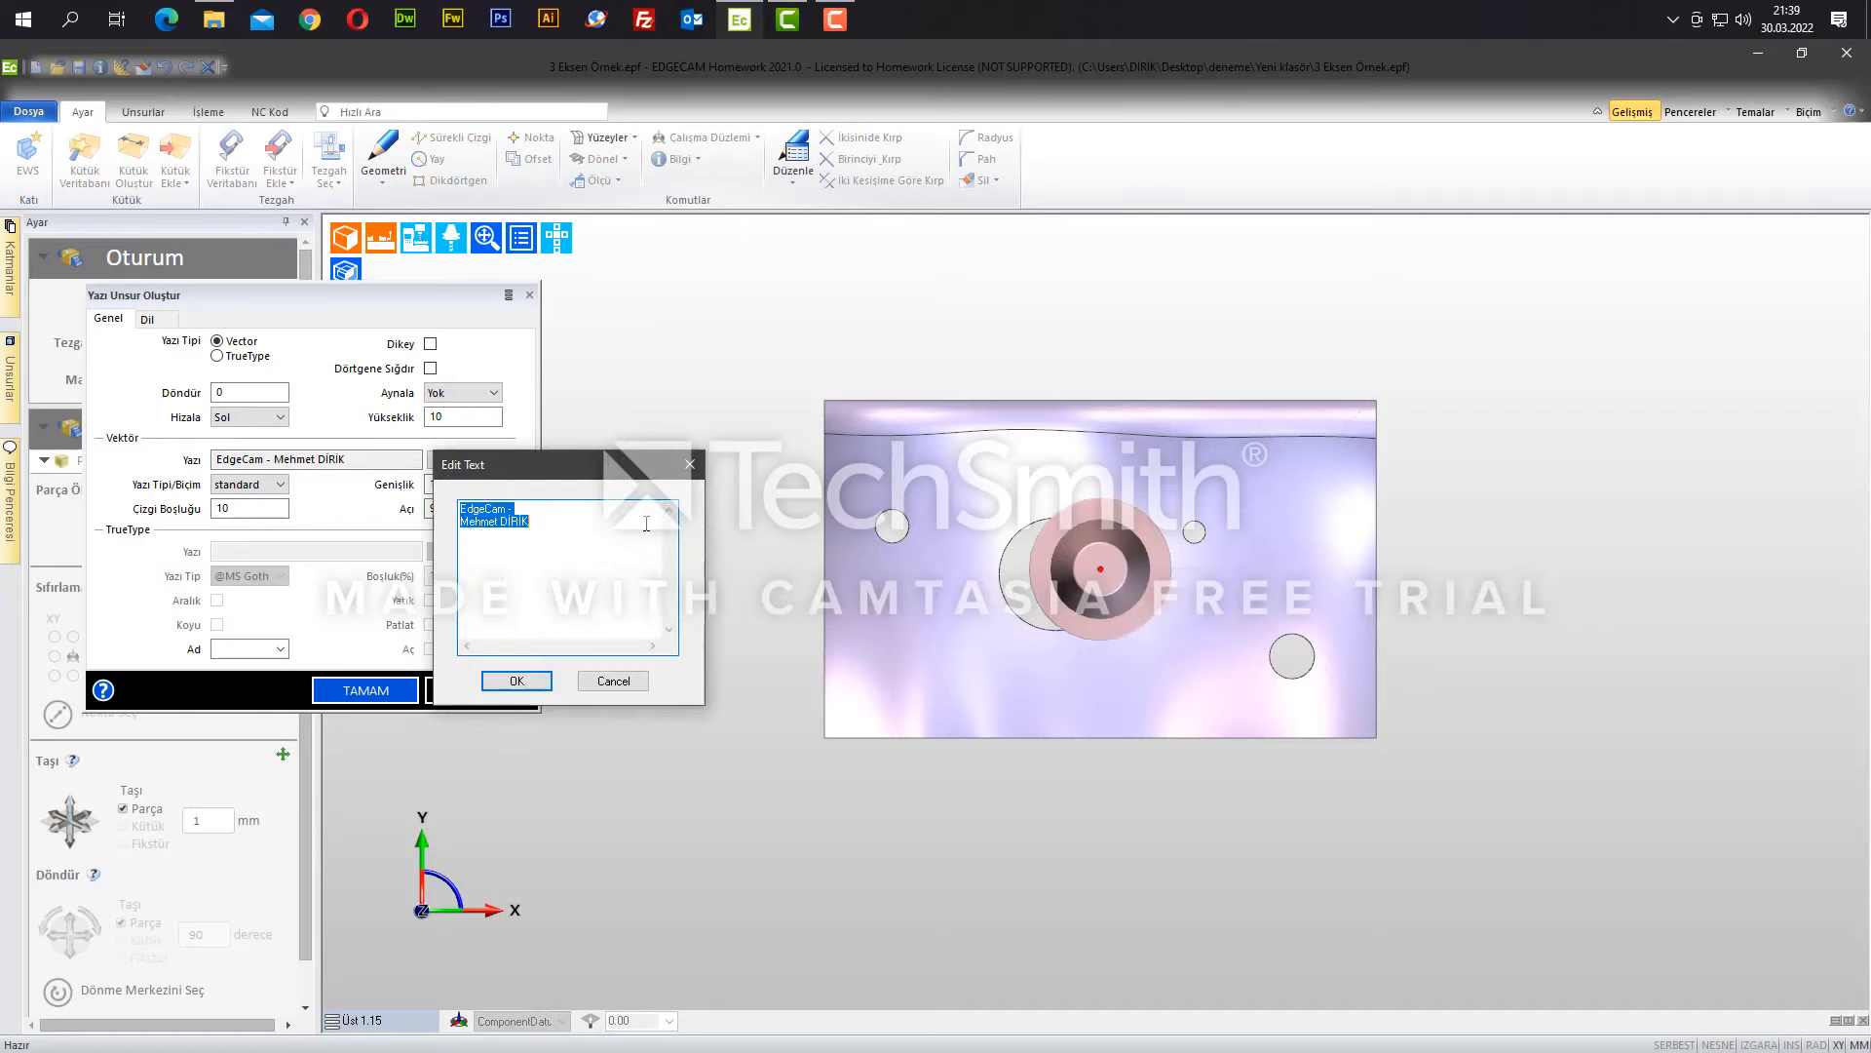
pyautogui.click(628, 525)
pyautogui.write('r')
pyautogui.press('BackSpace')
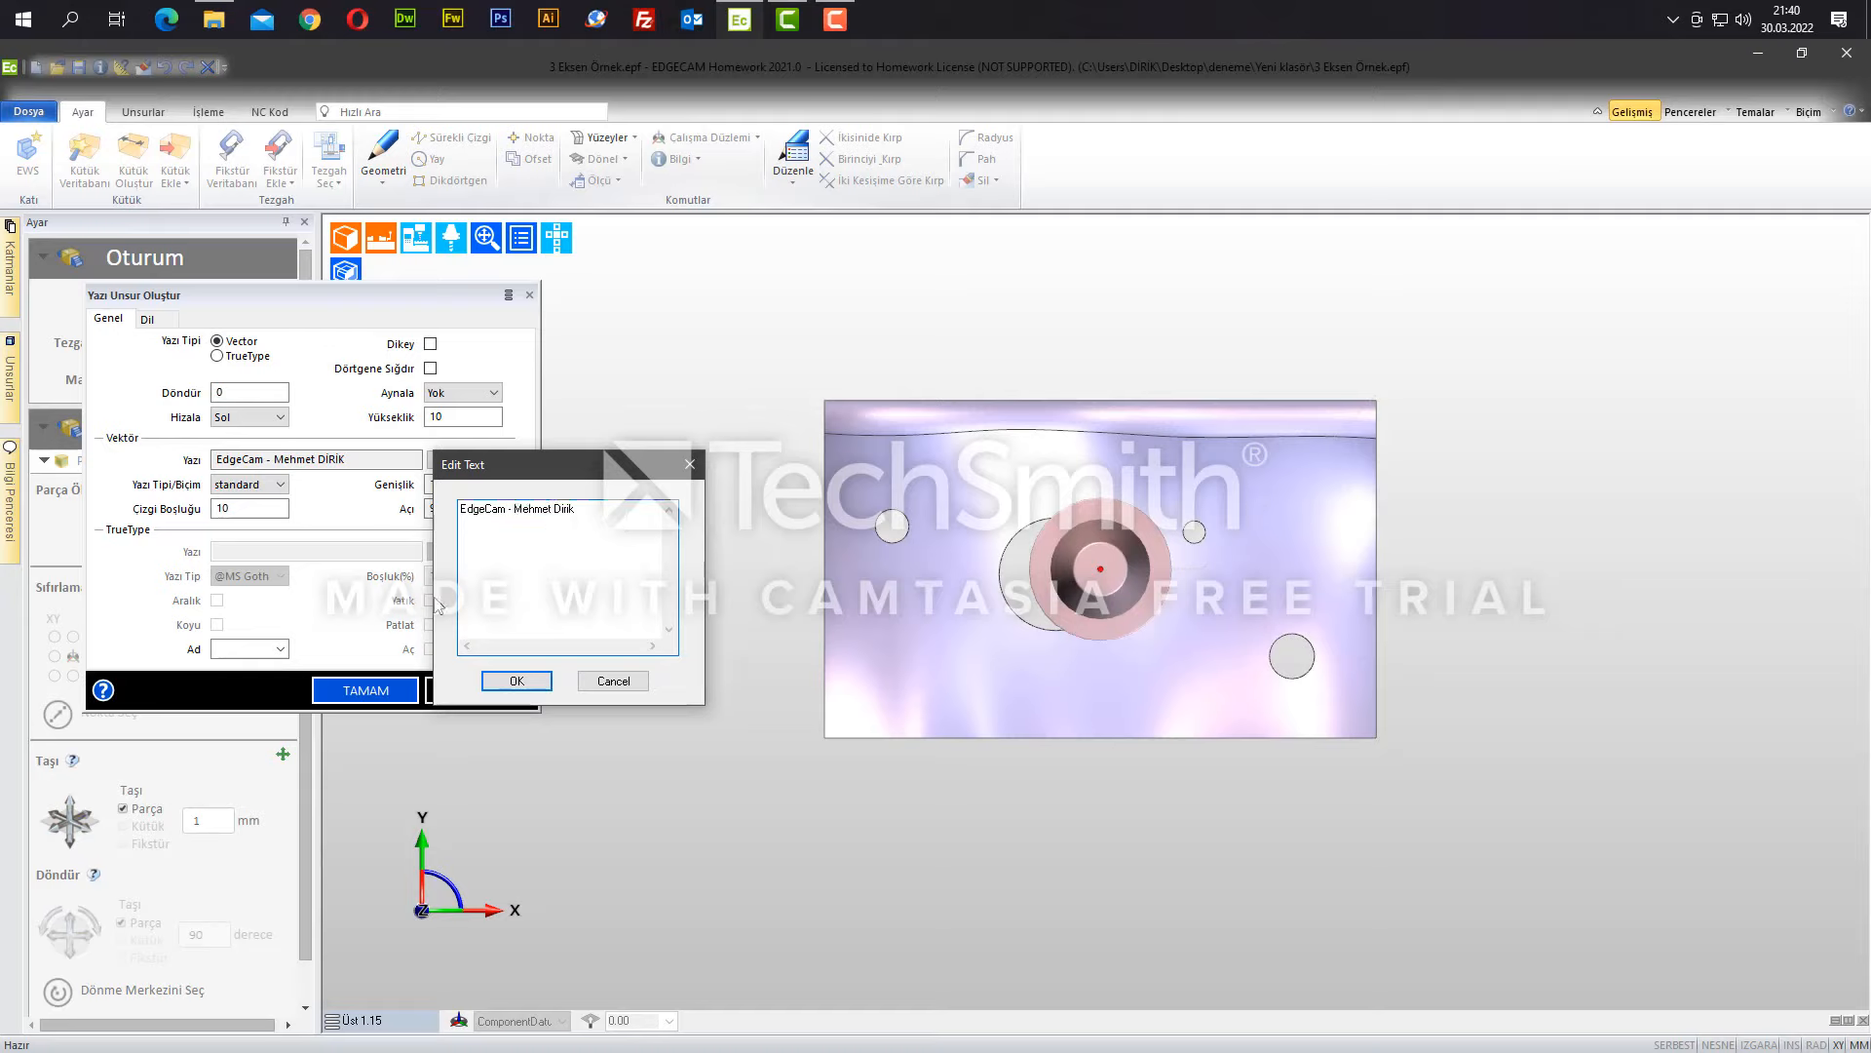
pyautogui.click(517, 680)
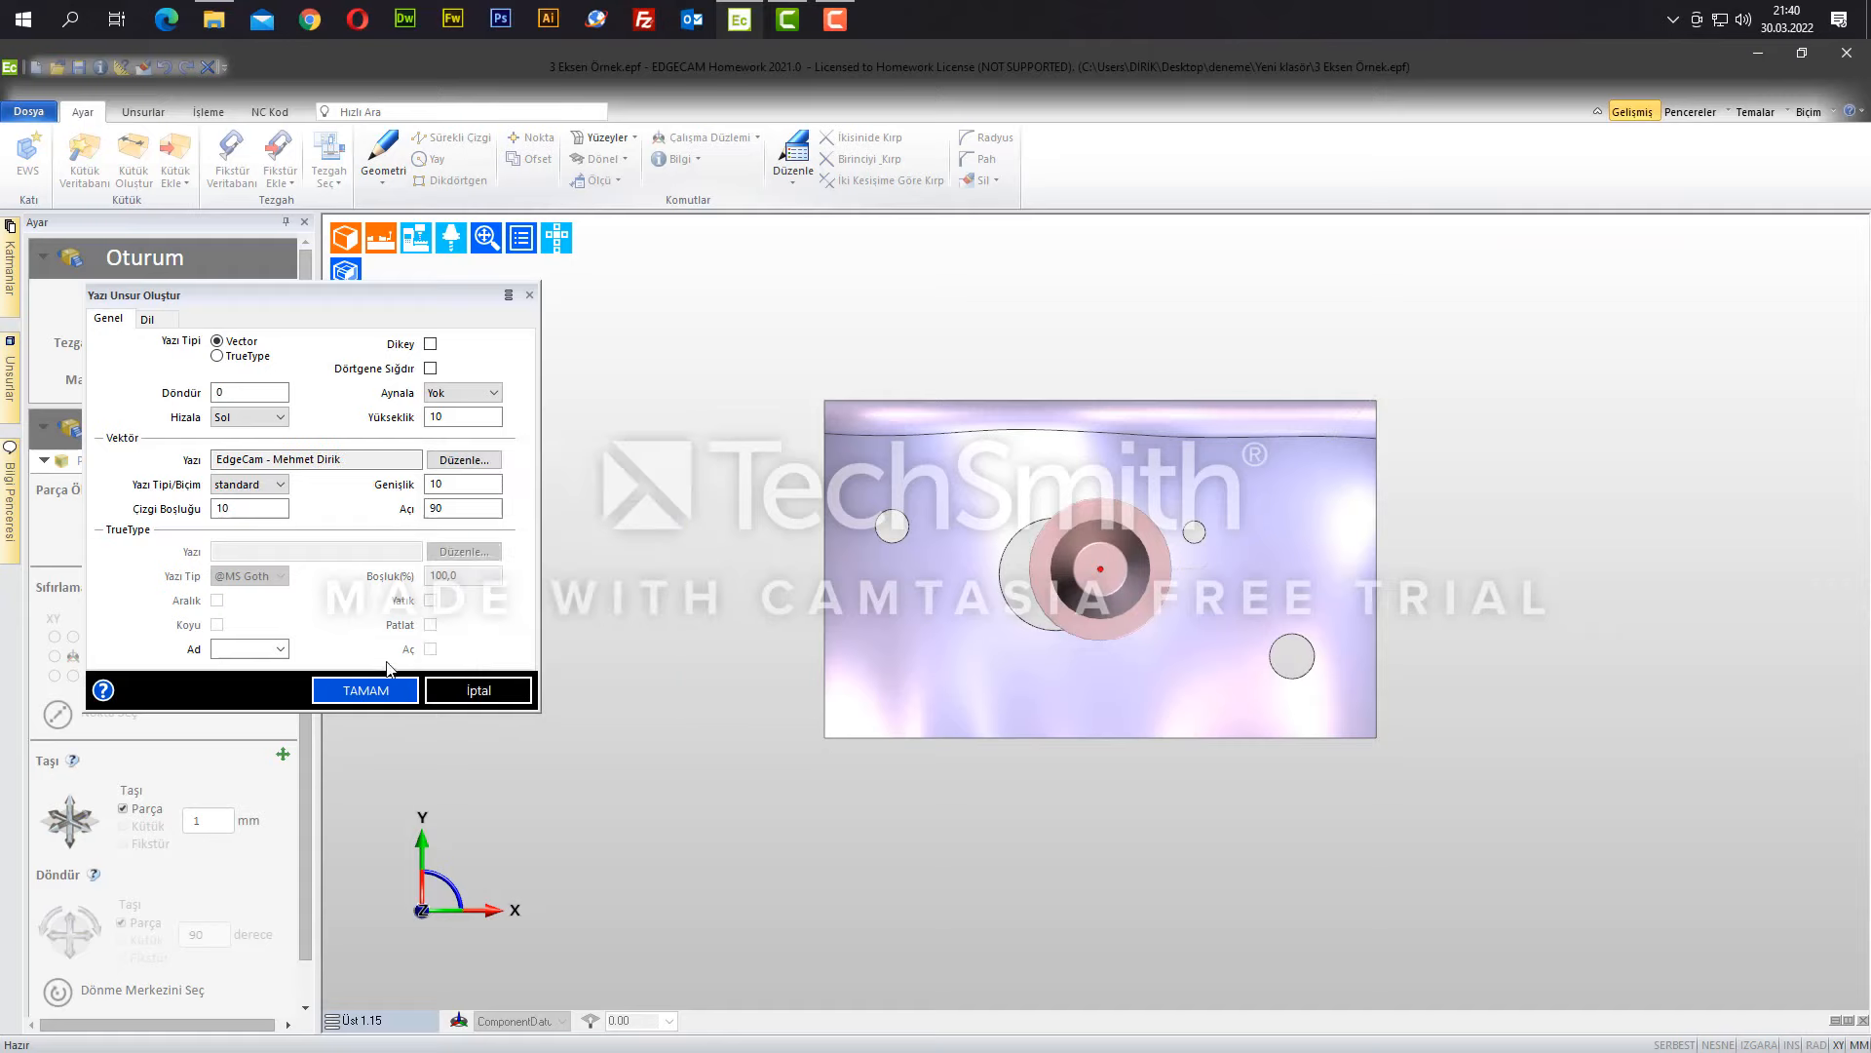
# - Place the text across the part just above its lower edge in the top view and end the text command
pyautogui.click(402, 691)
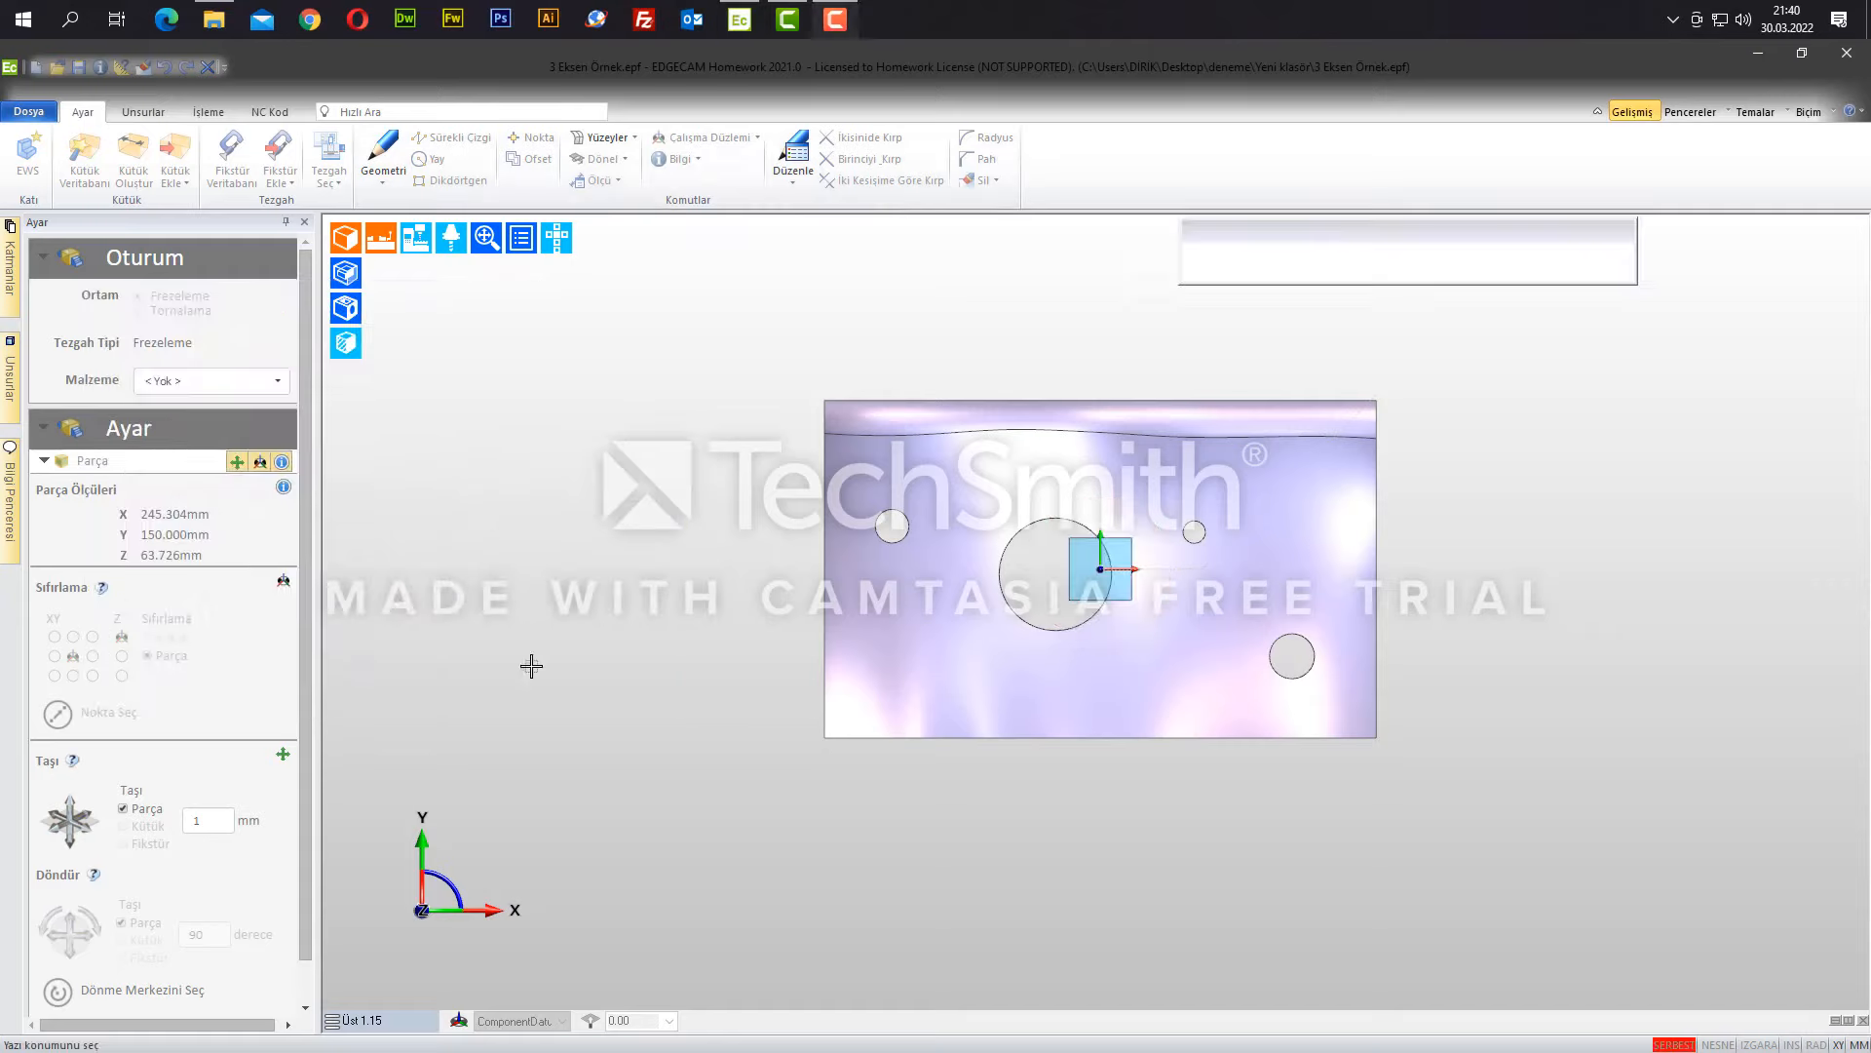
pyautogui.click(878, 687)
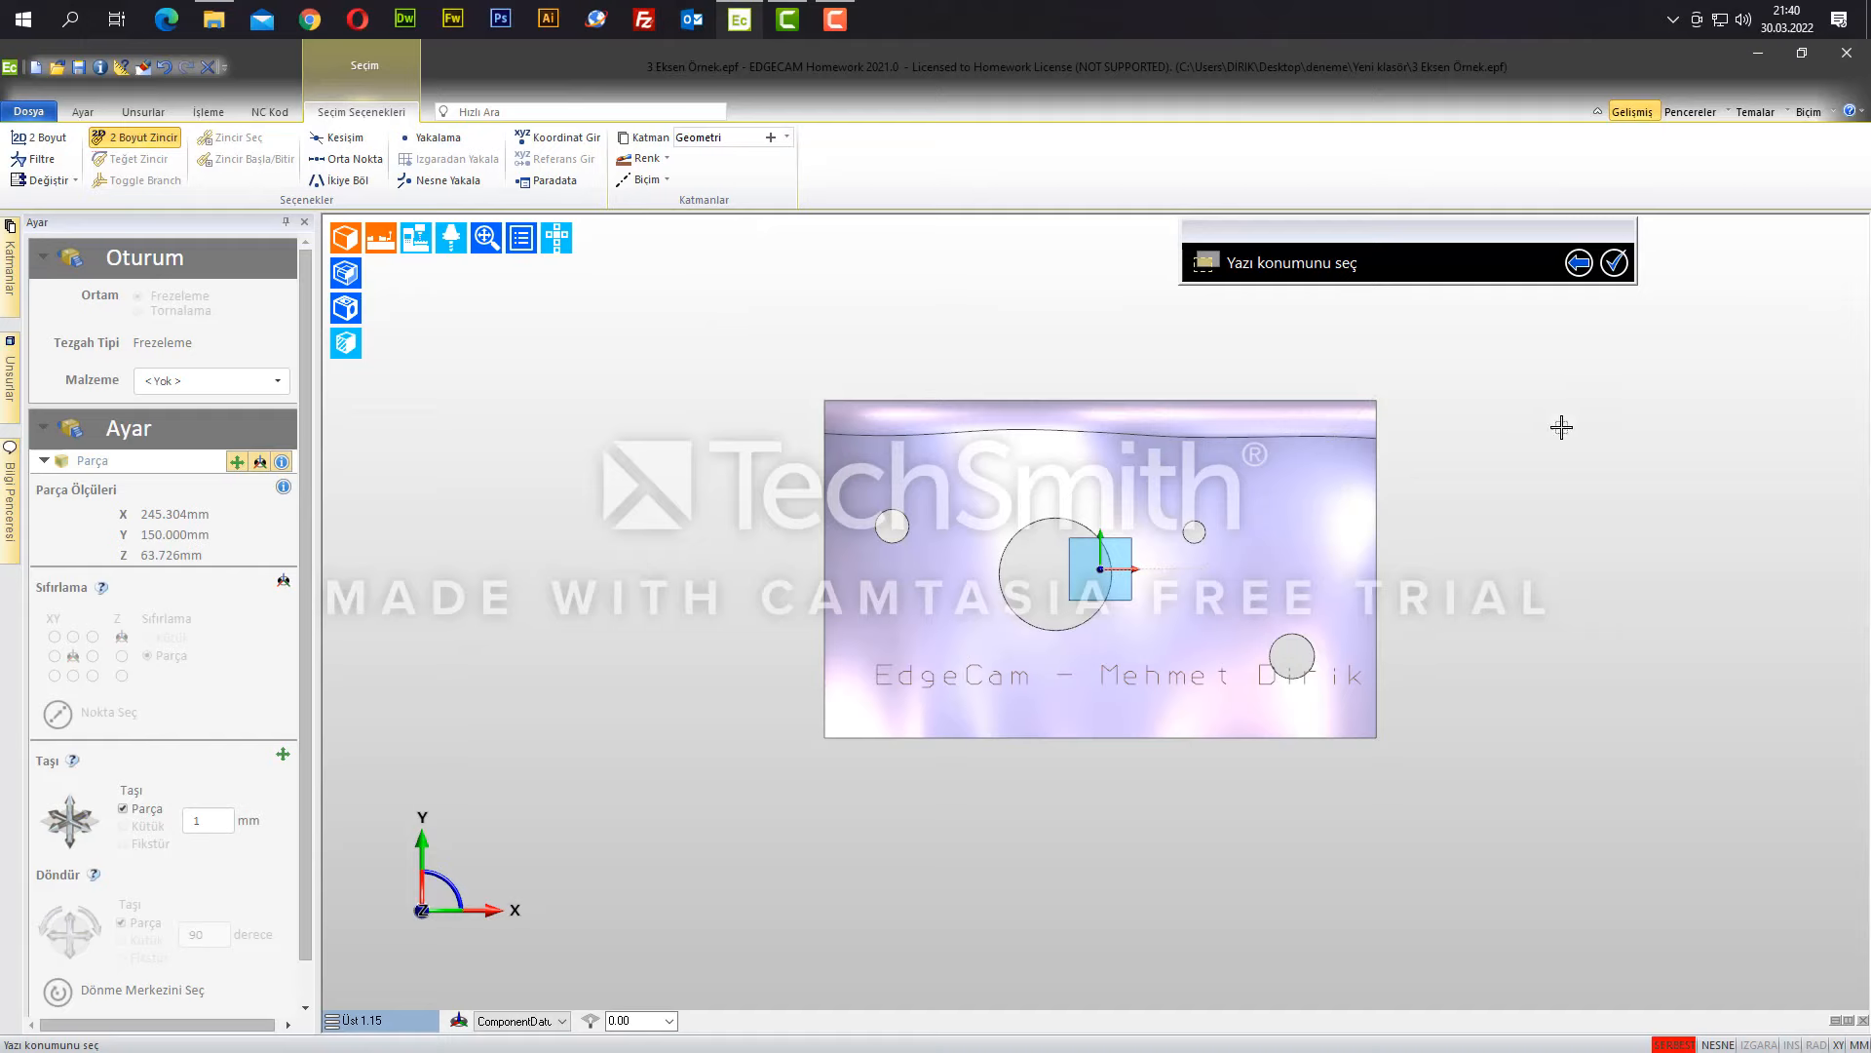
pyautogui.click(865, 703)
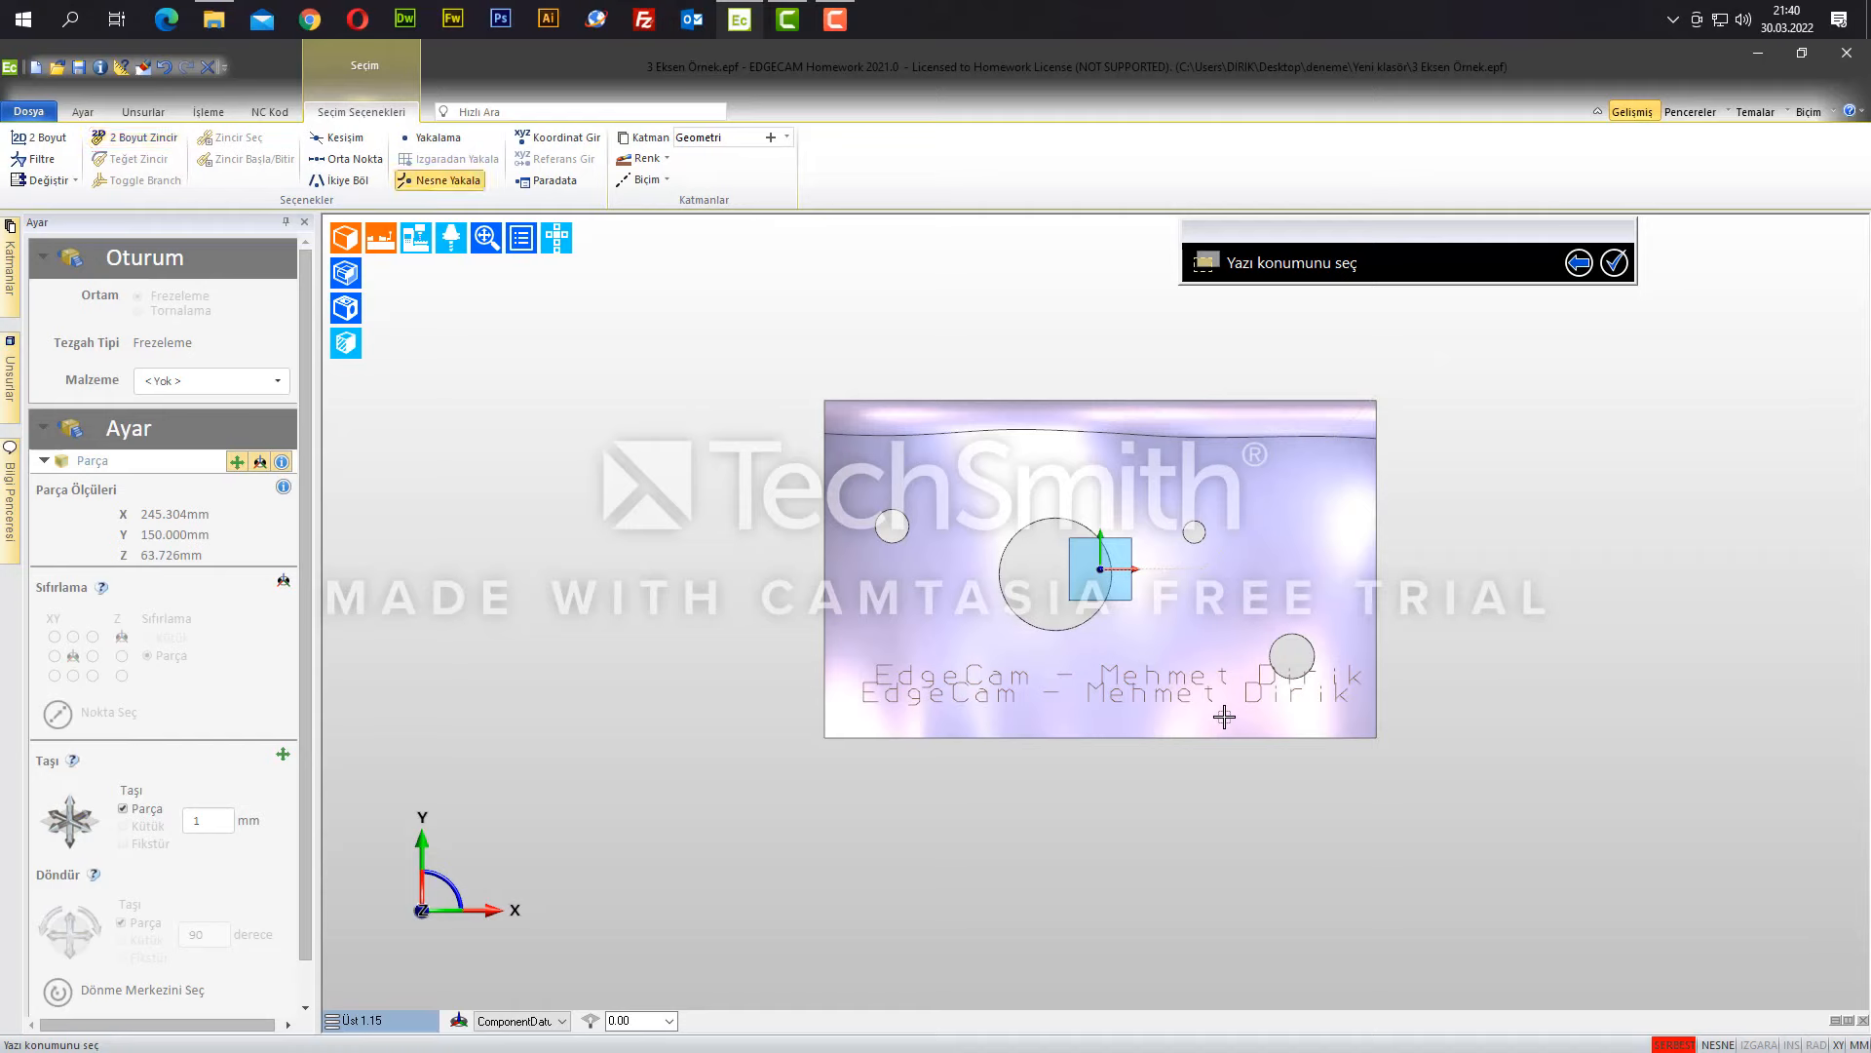
pyautogui.rightClick(1191, 627)
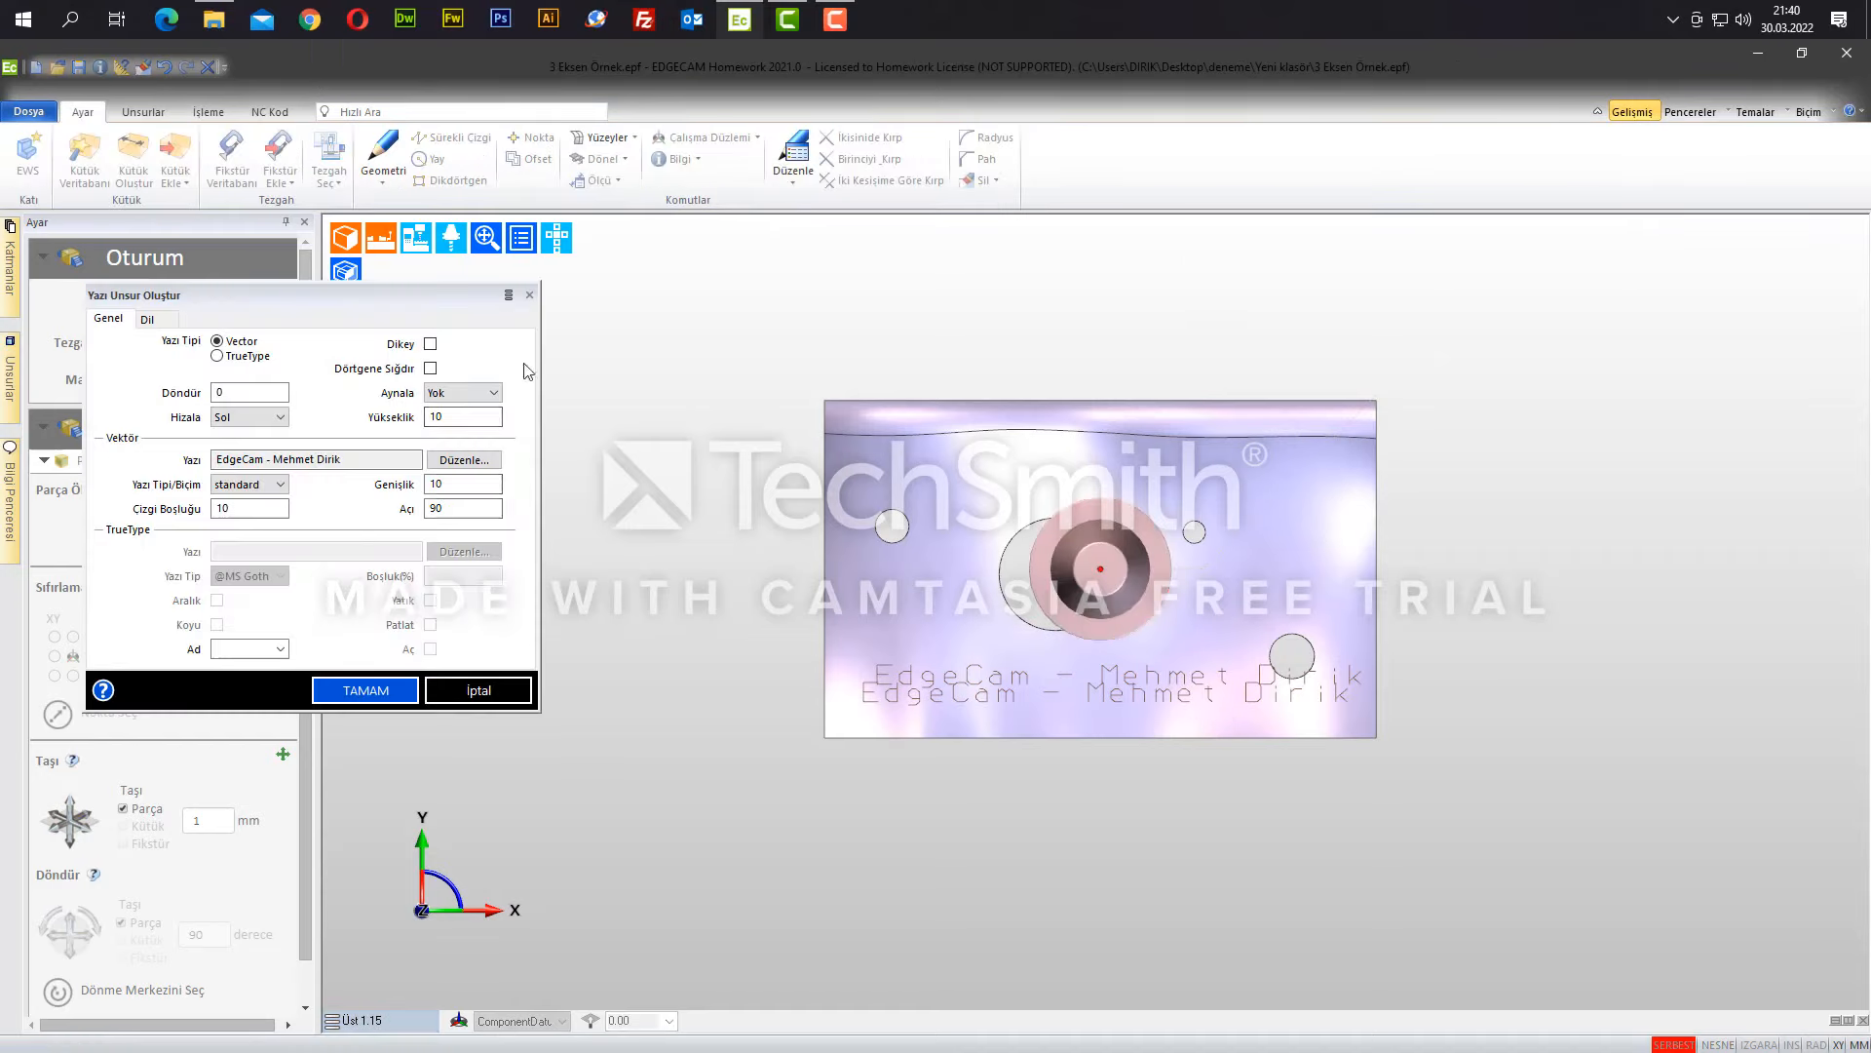
pyautogui.click(488, 694)
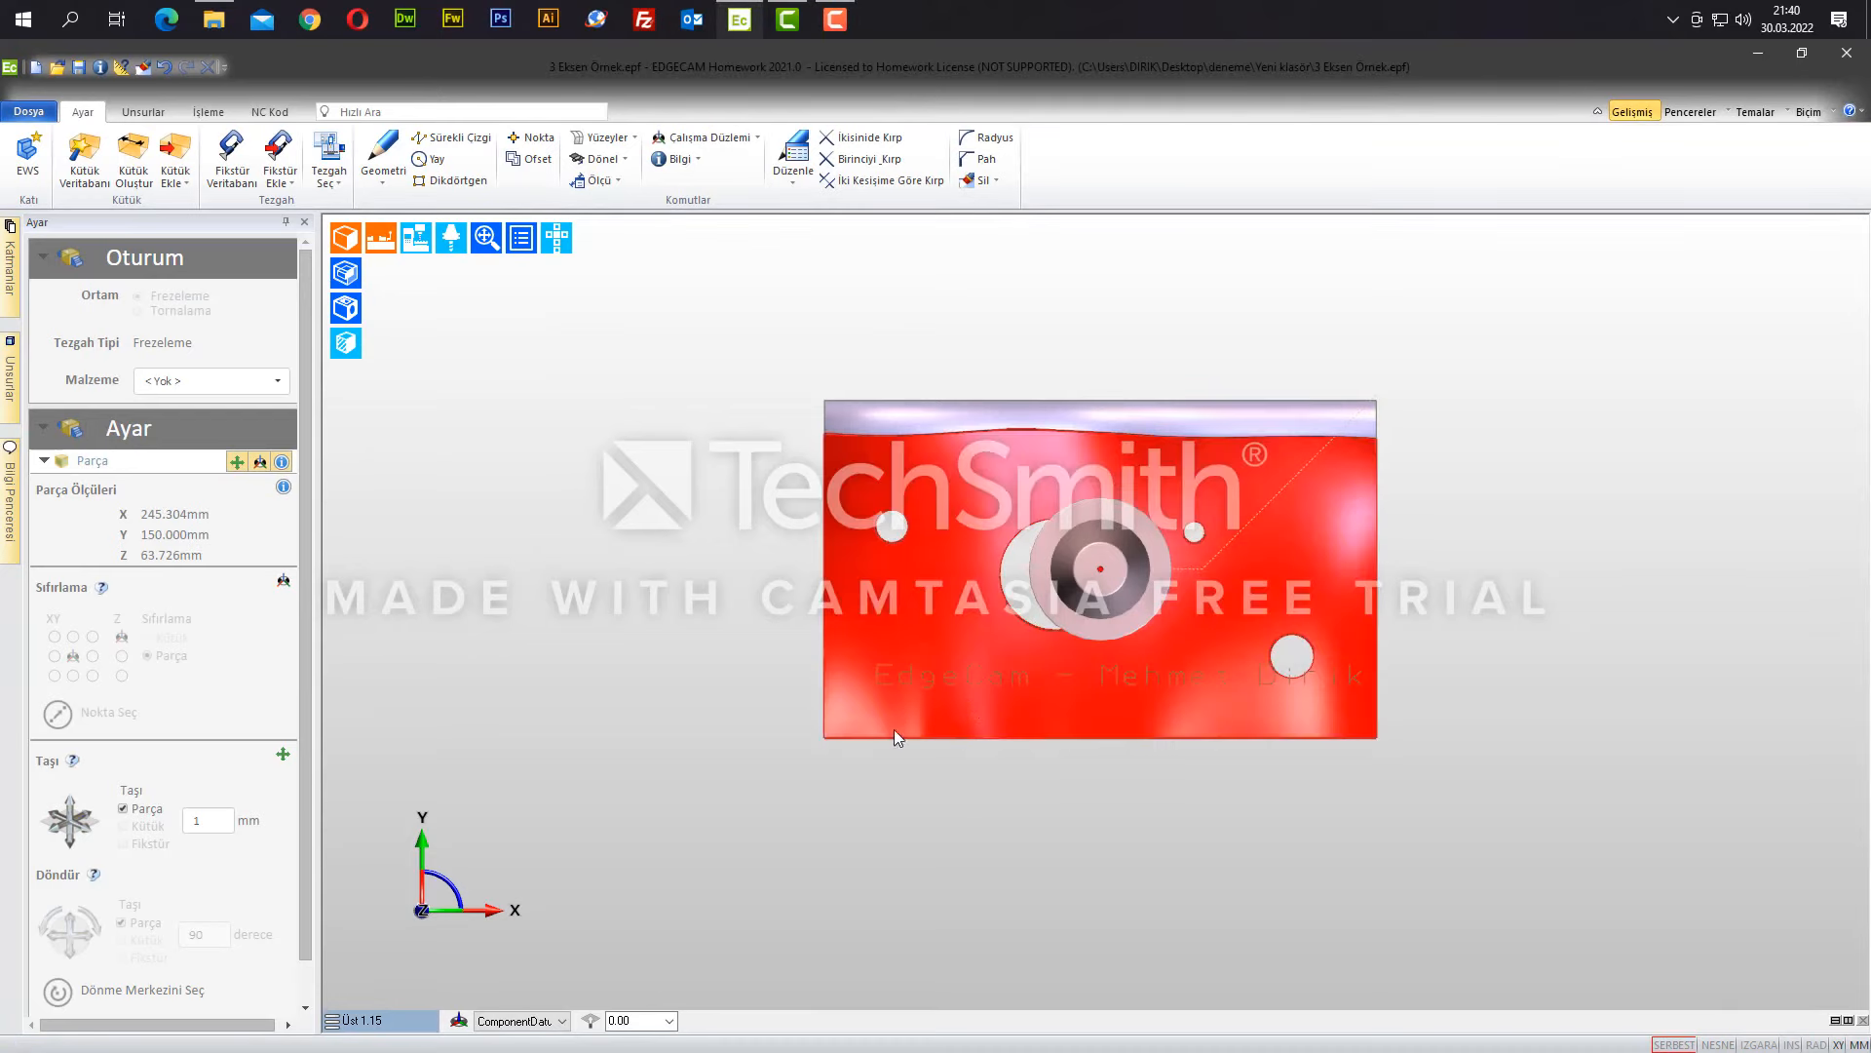
# - Move the text point to point so that it sits closer to the part's lower edge
pyautogui.click(793, 154)
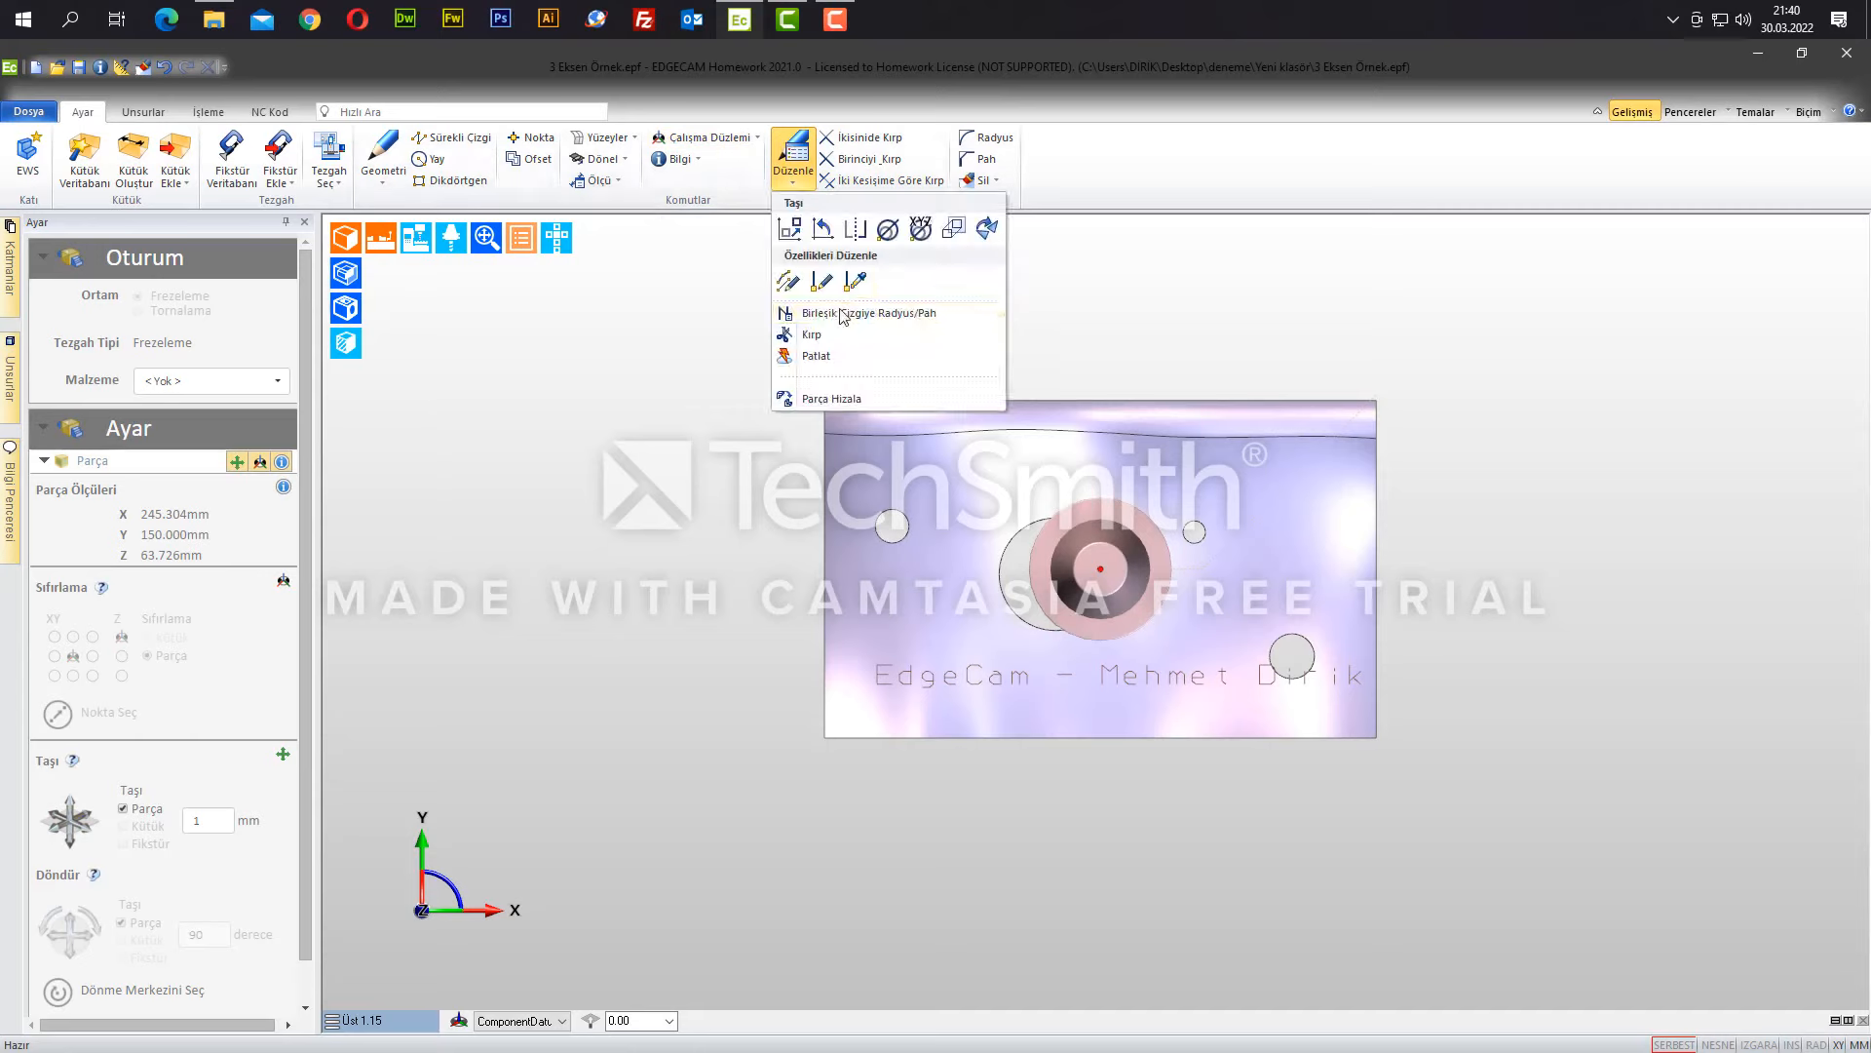
pyautogui.click(792, 230)
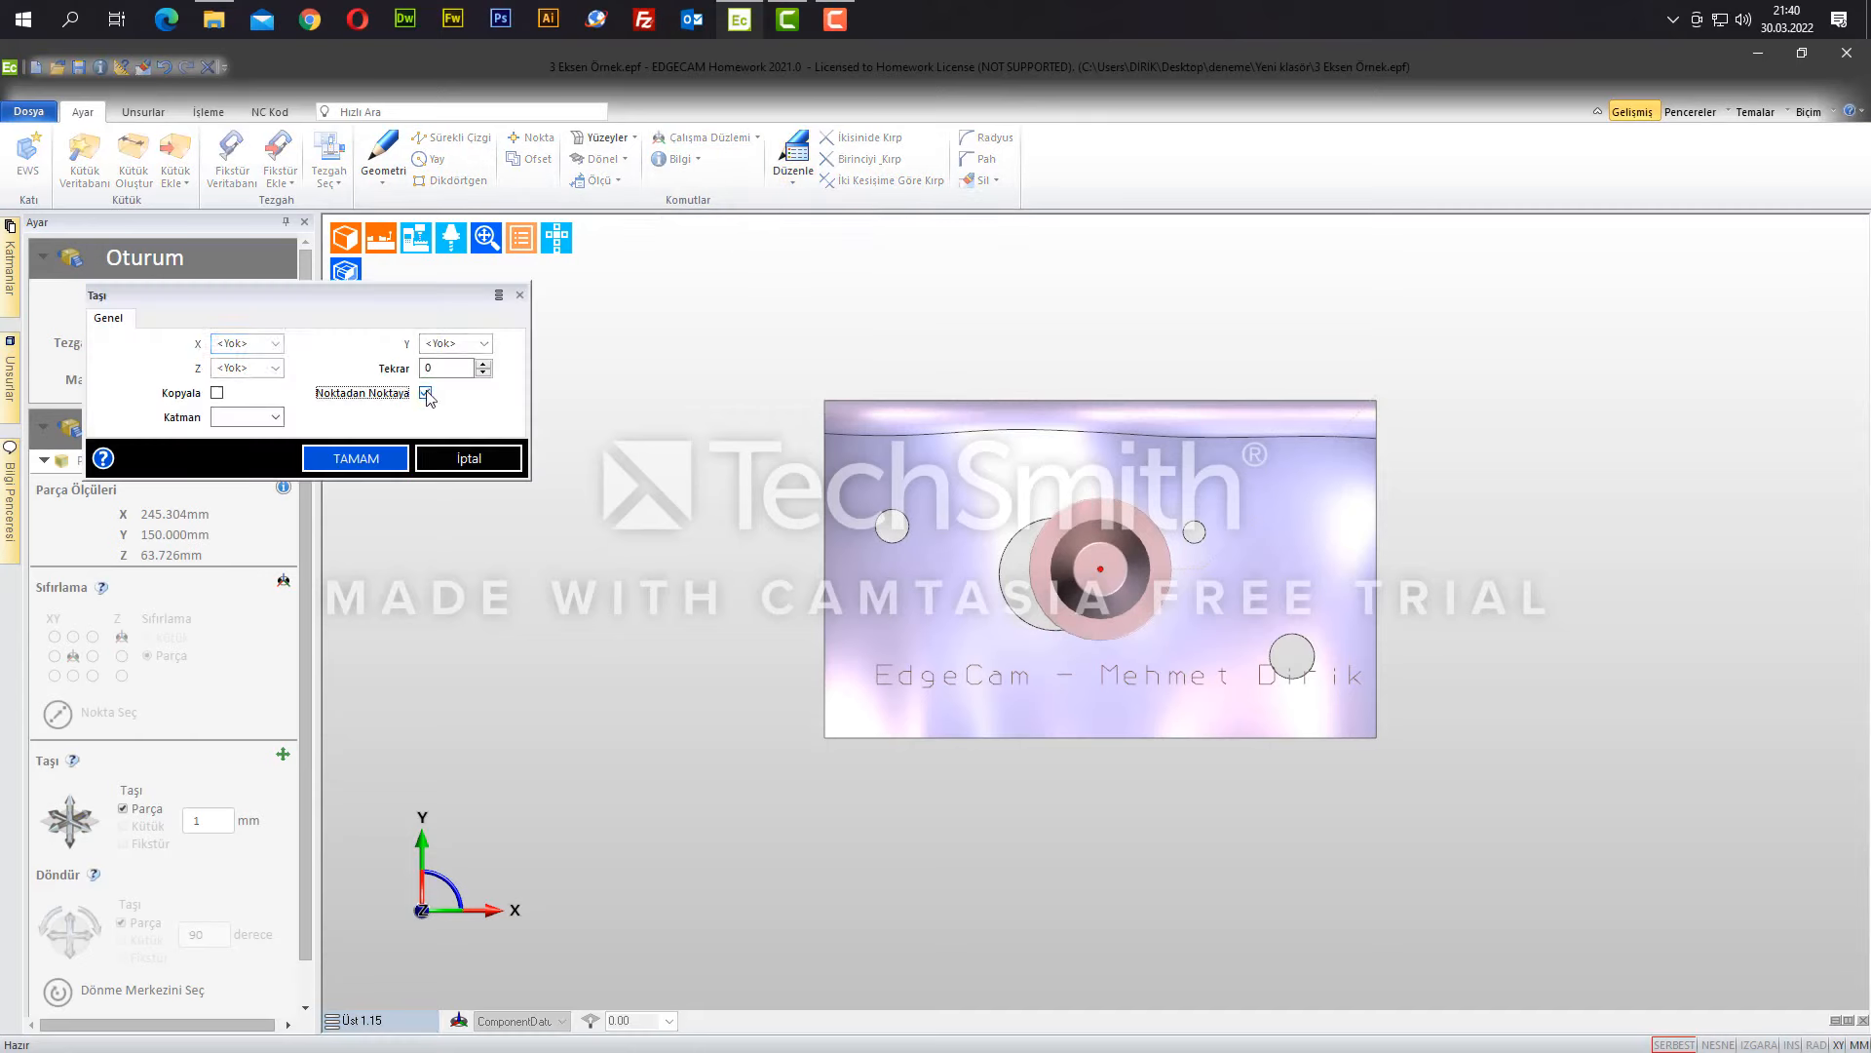
pyautogui.click(359, 458)
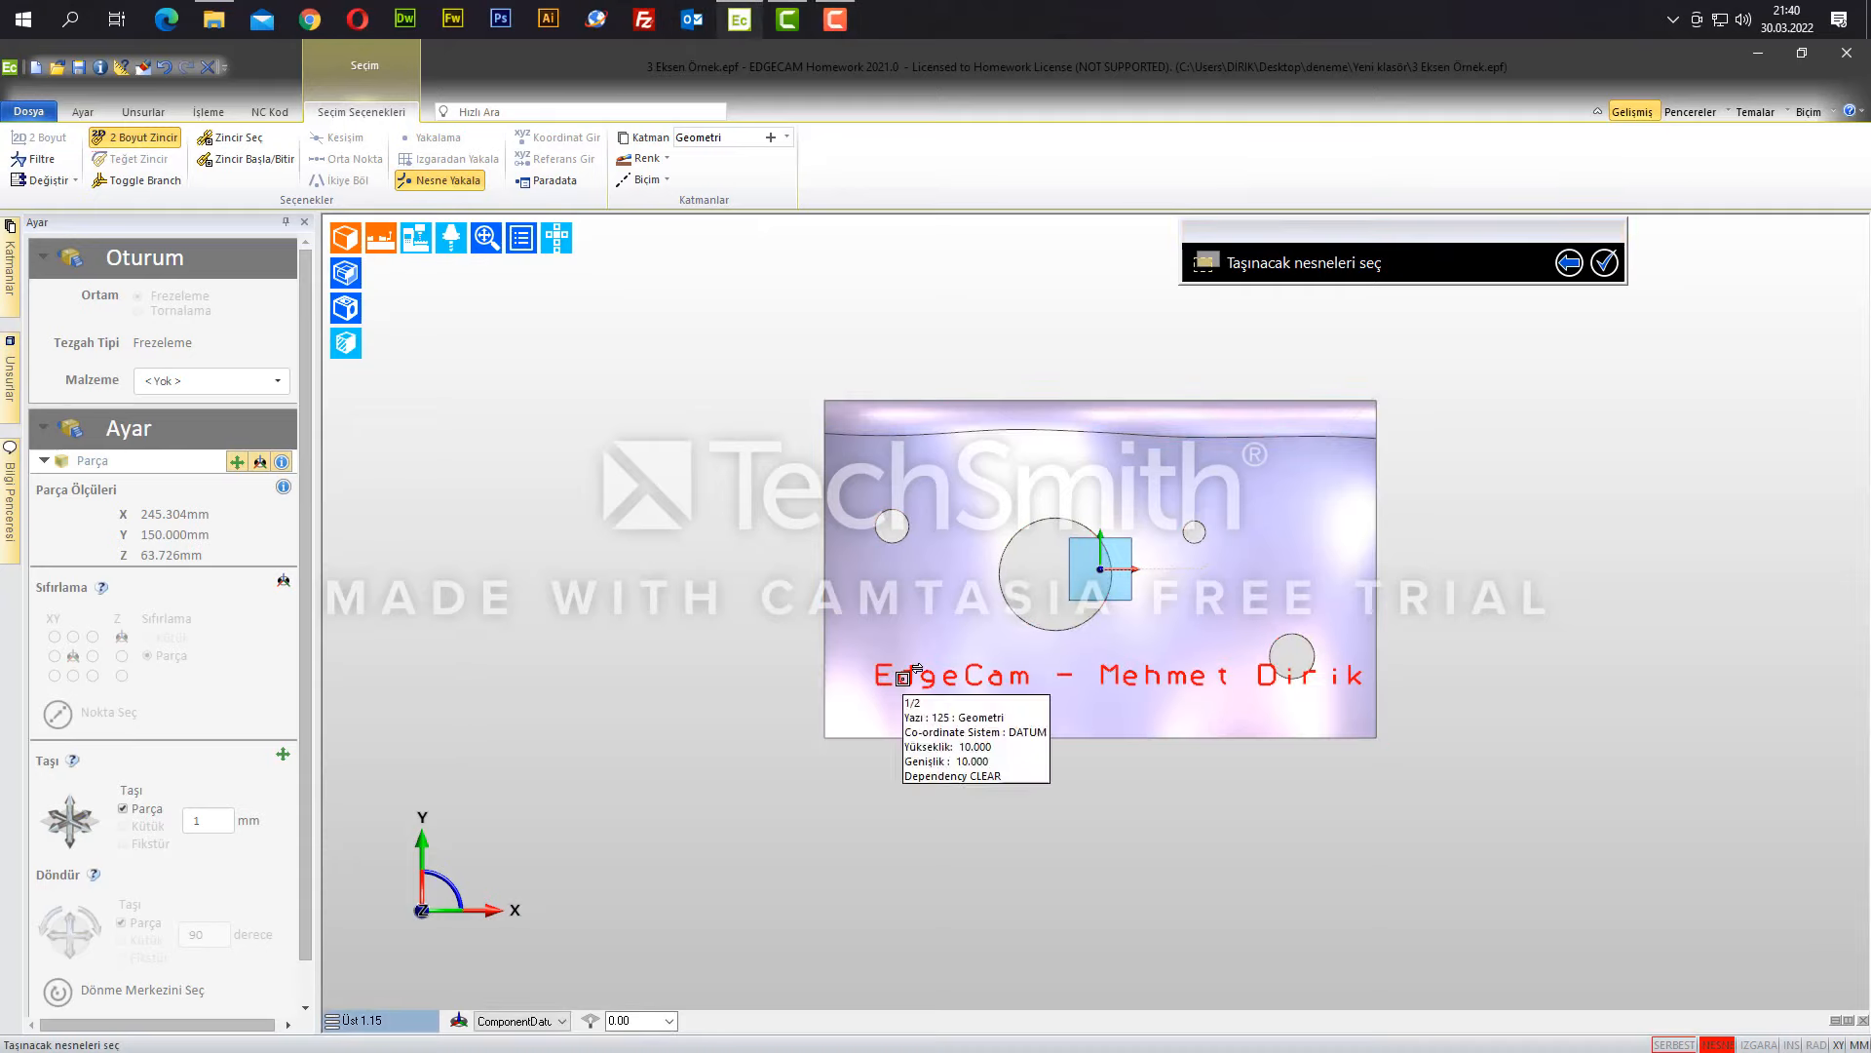
pyautogui.click(917, 668)
pyautogui.rightClick(710, 543)
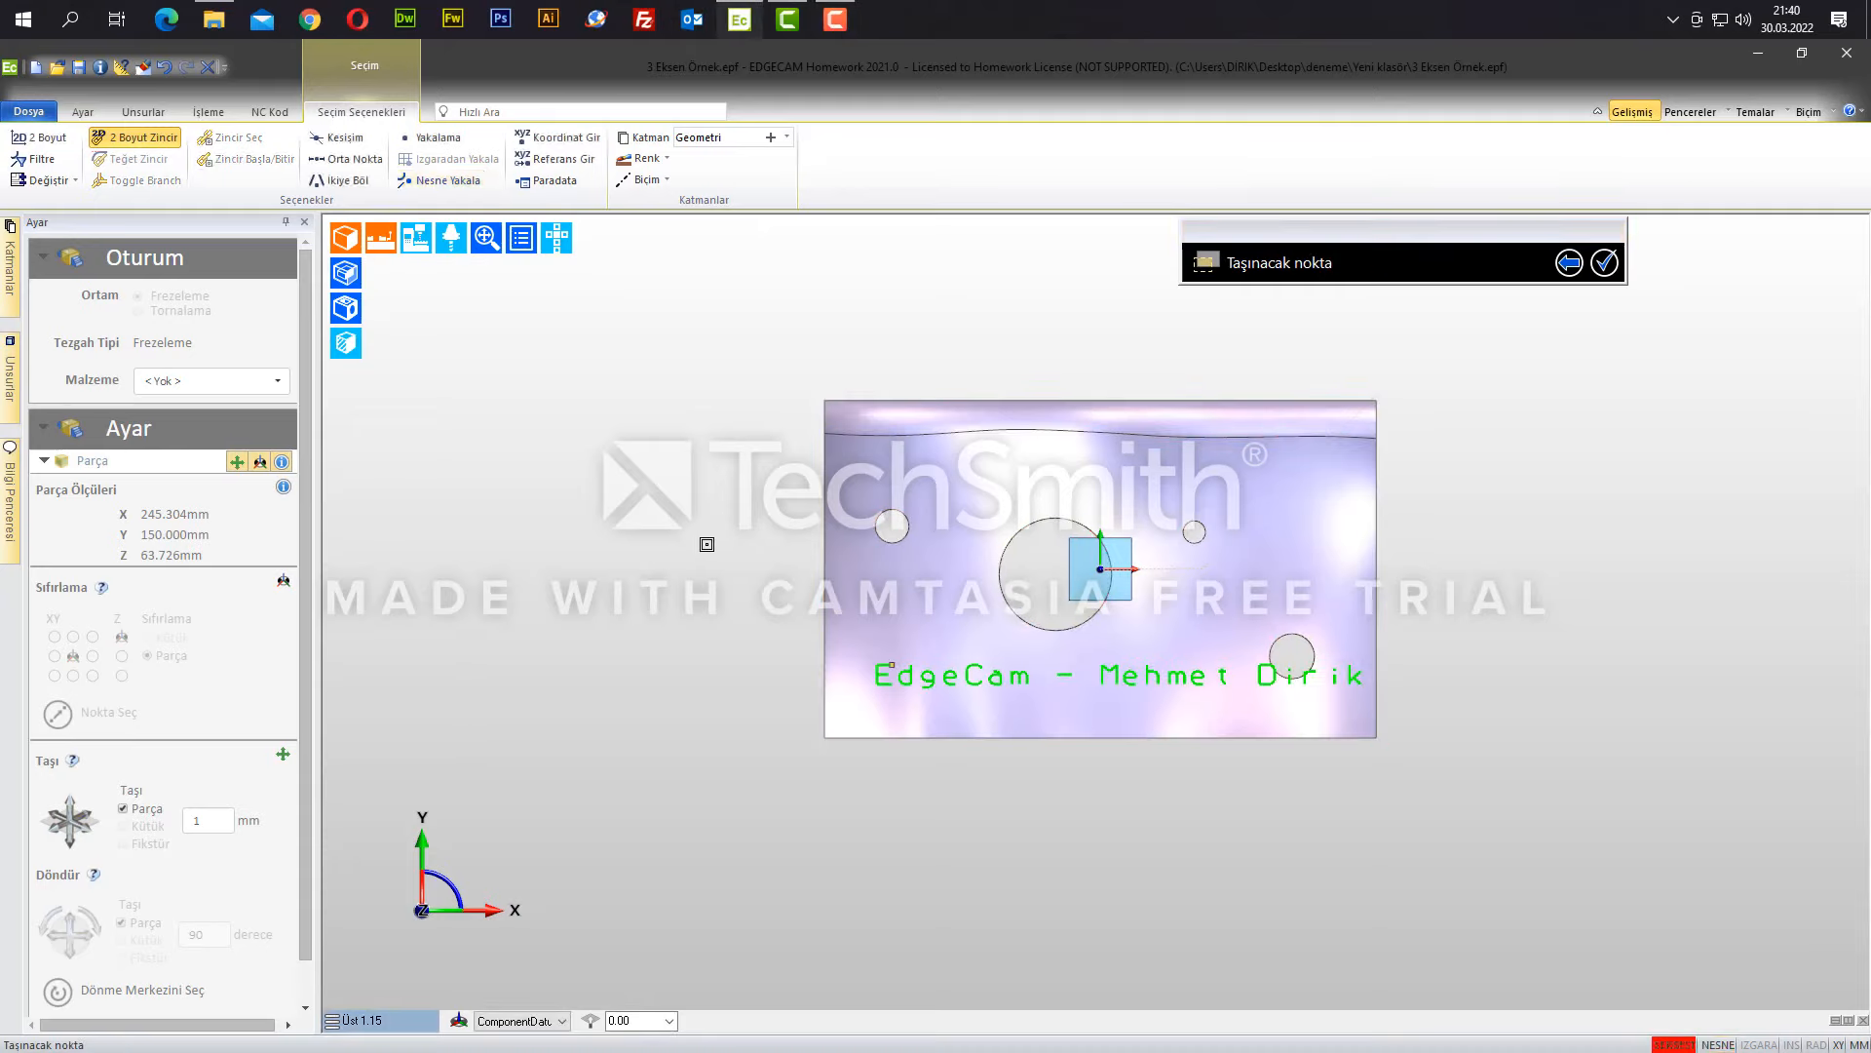
pyautogui.click(875, 703)
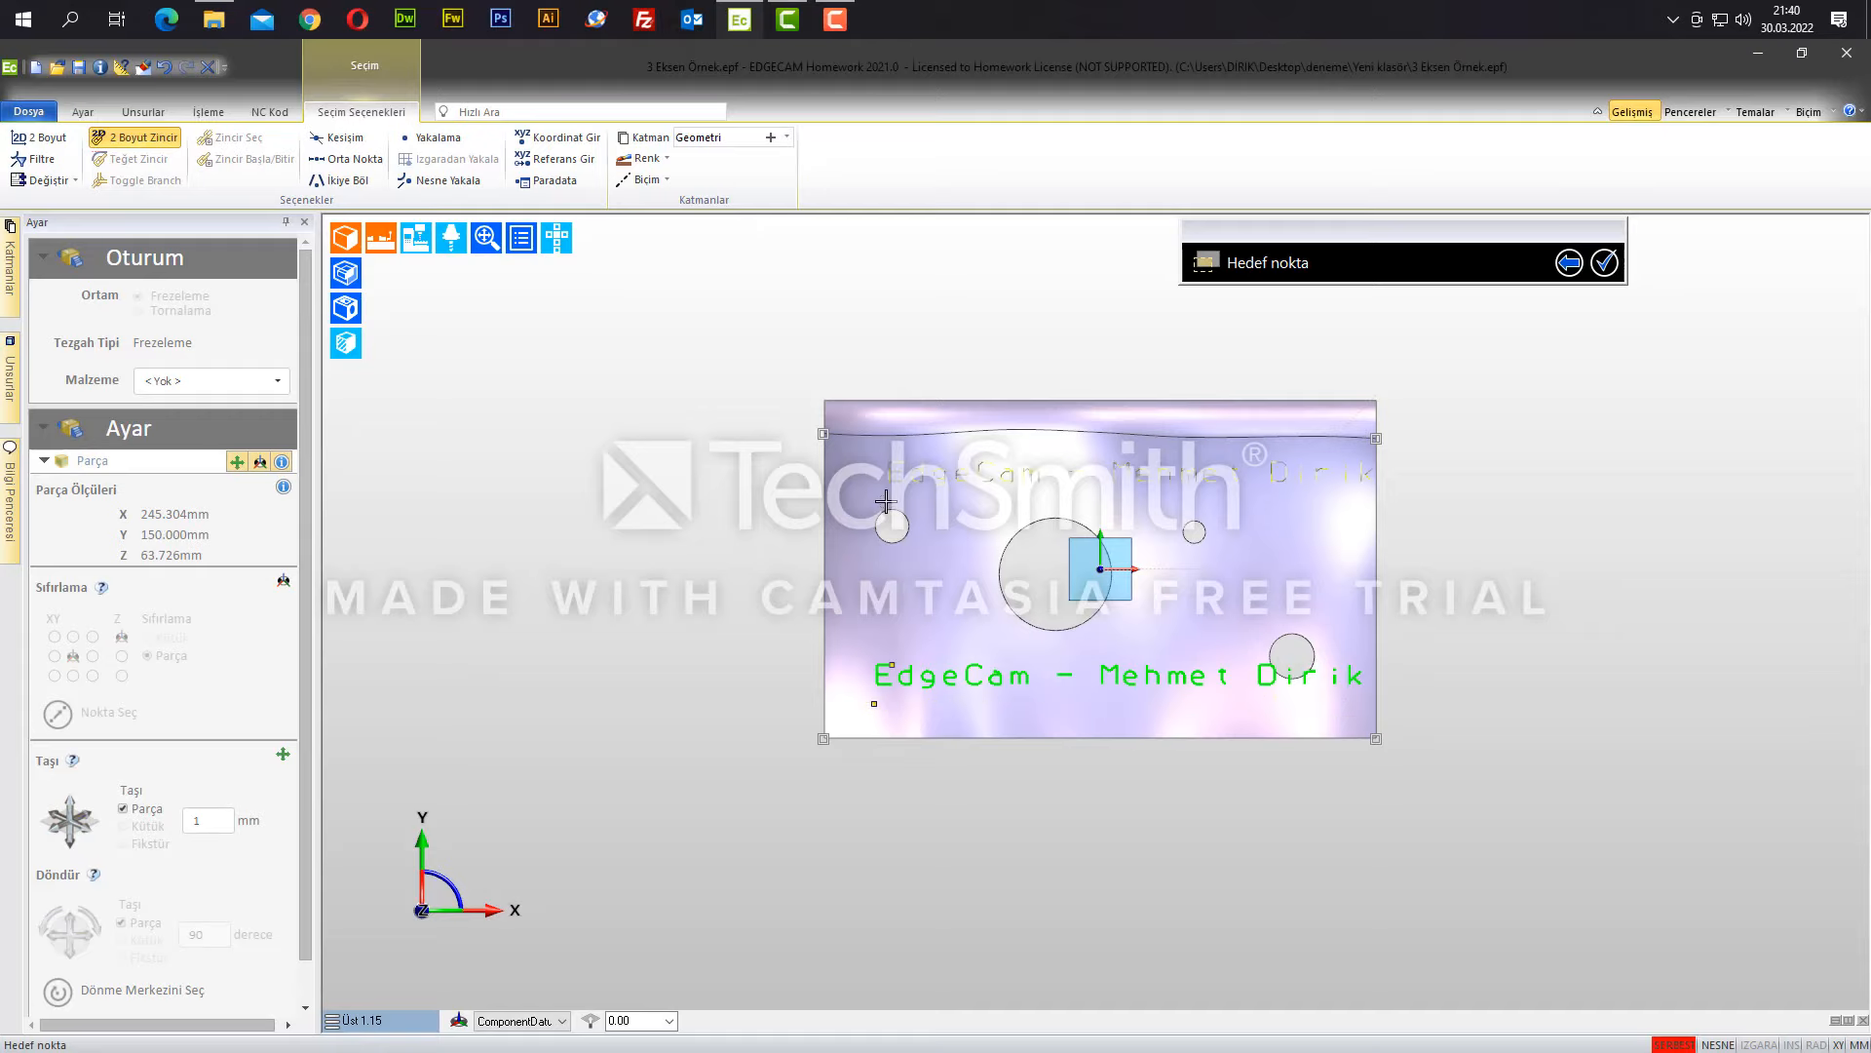
pyautogui.click(865, 735)
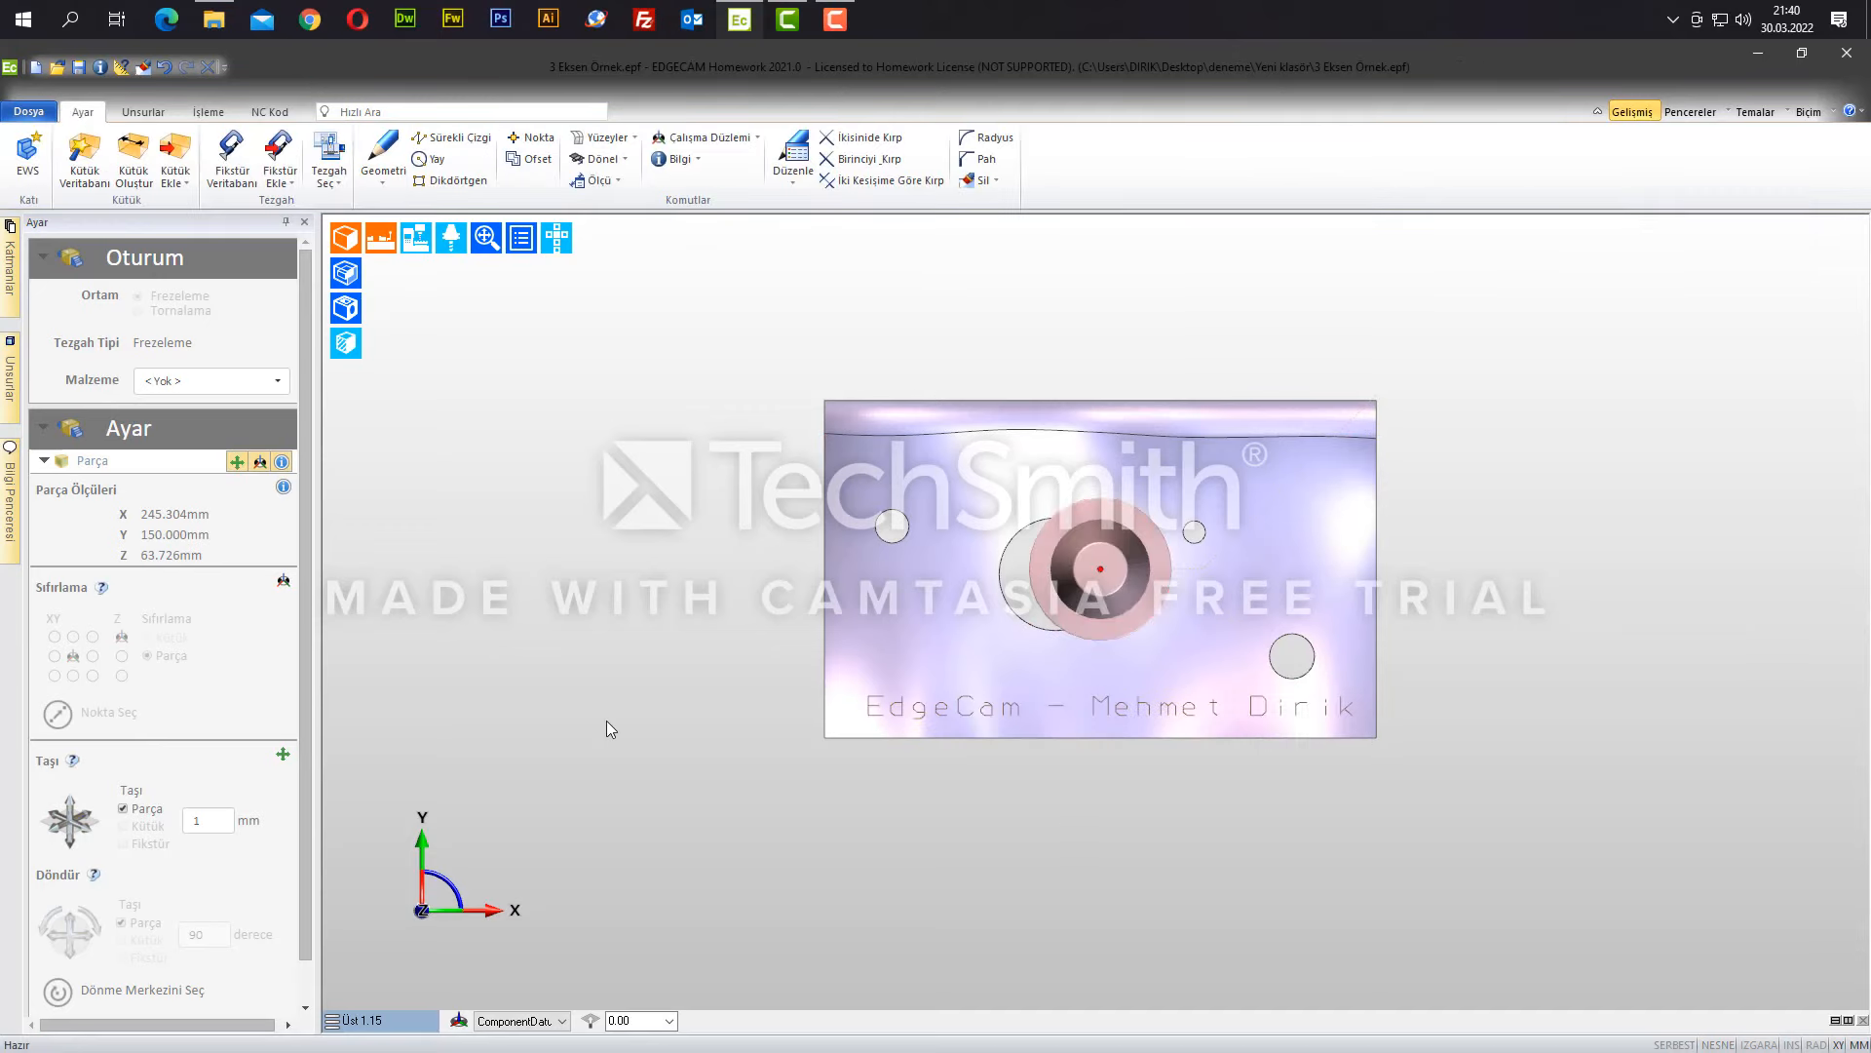
# - Add a Yazı milling cycle on the lettering, keeping the preset feed, speed and depth settings
pyautogui.click(222, 112)
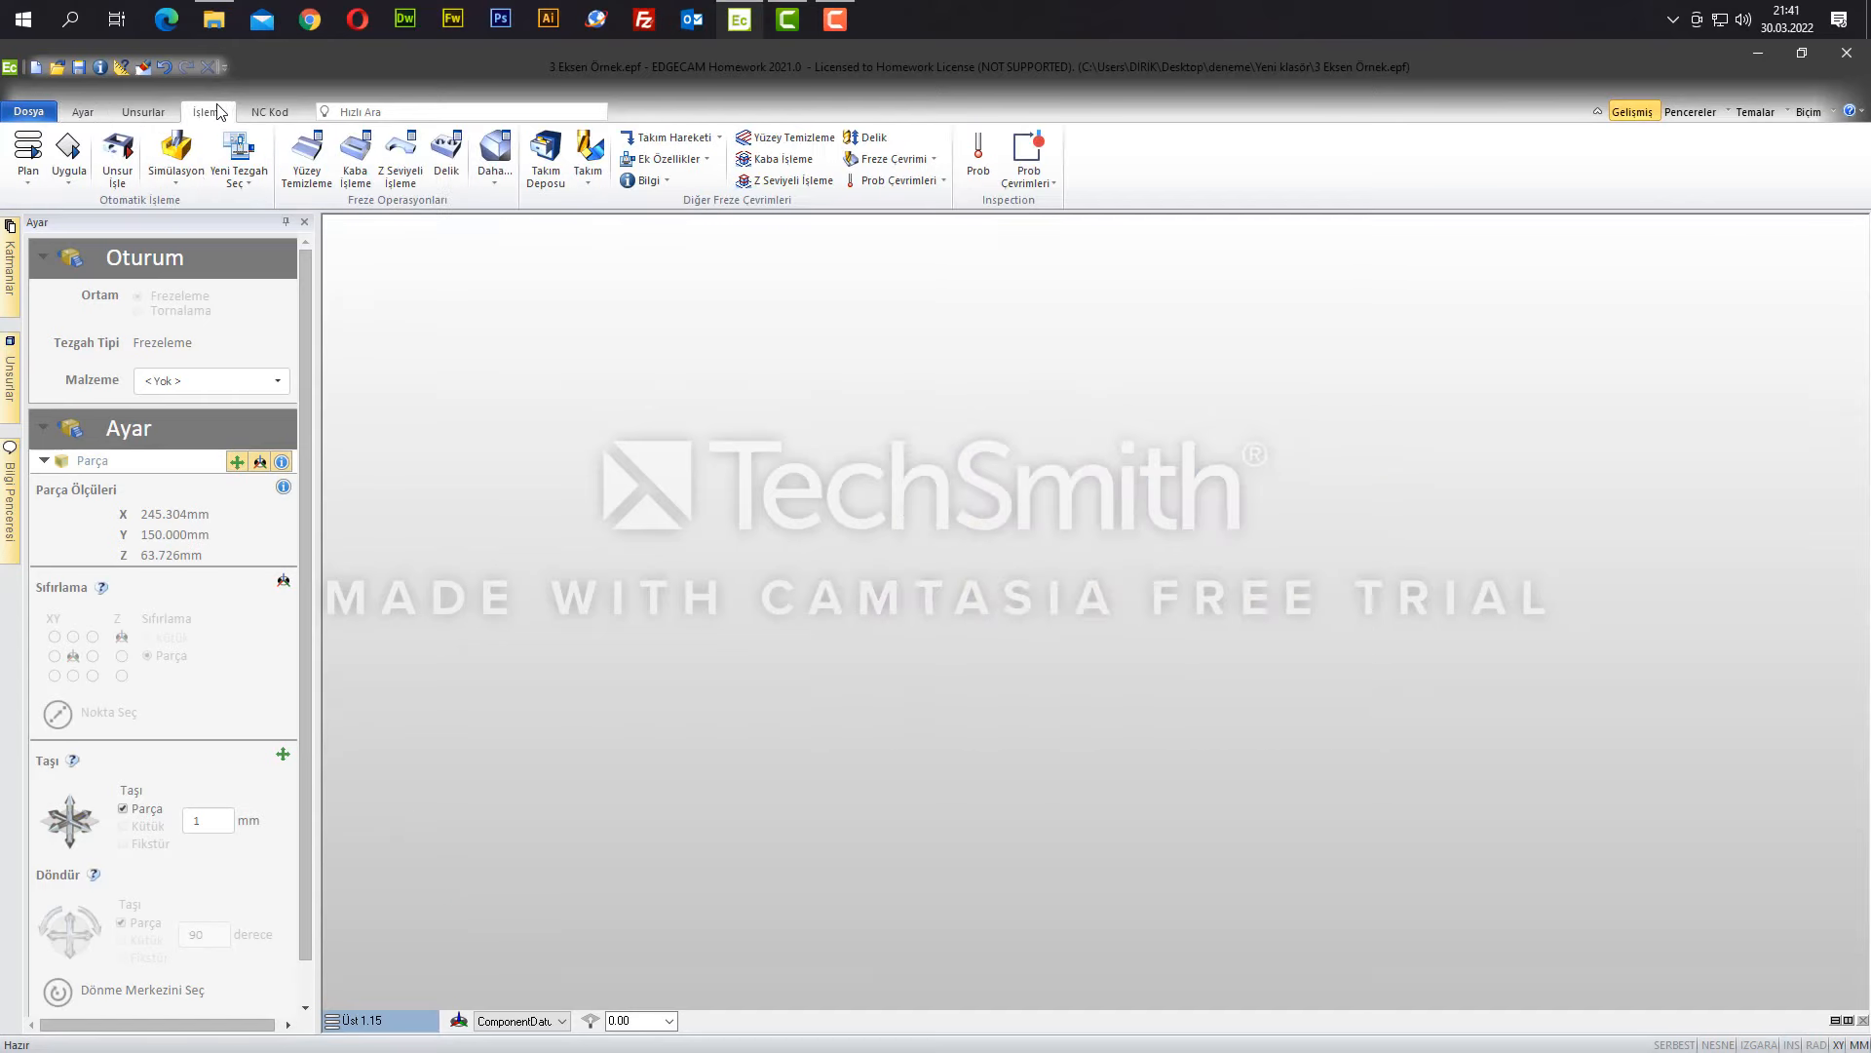
pyautogui.moveTo(1045, 820); pyautogui.dragTo(965, 664, button='middle')
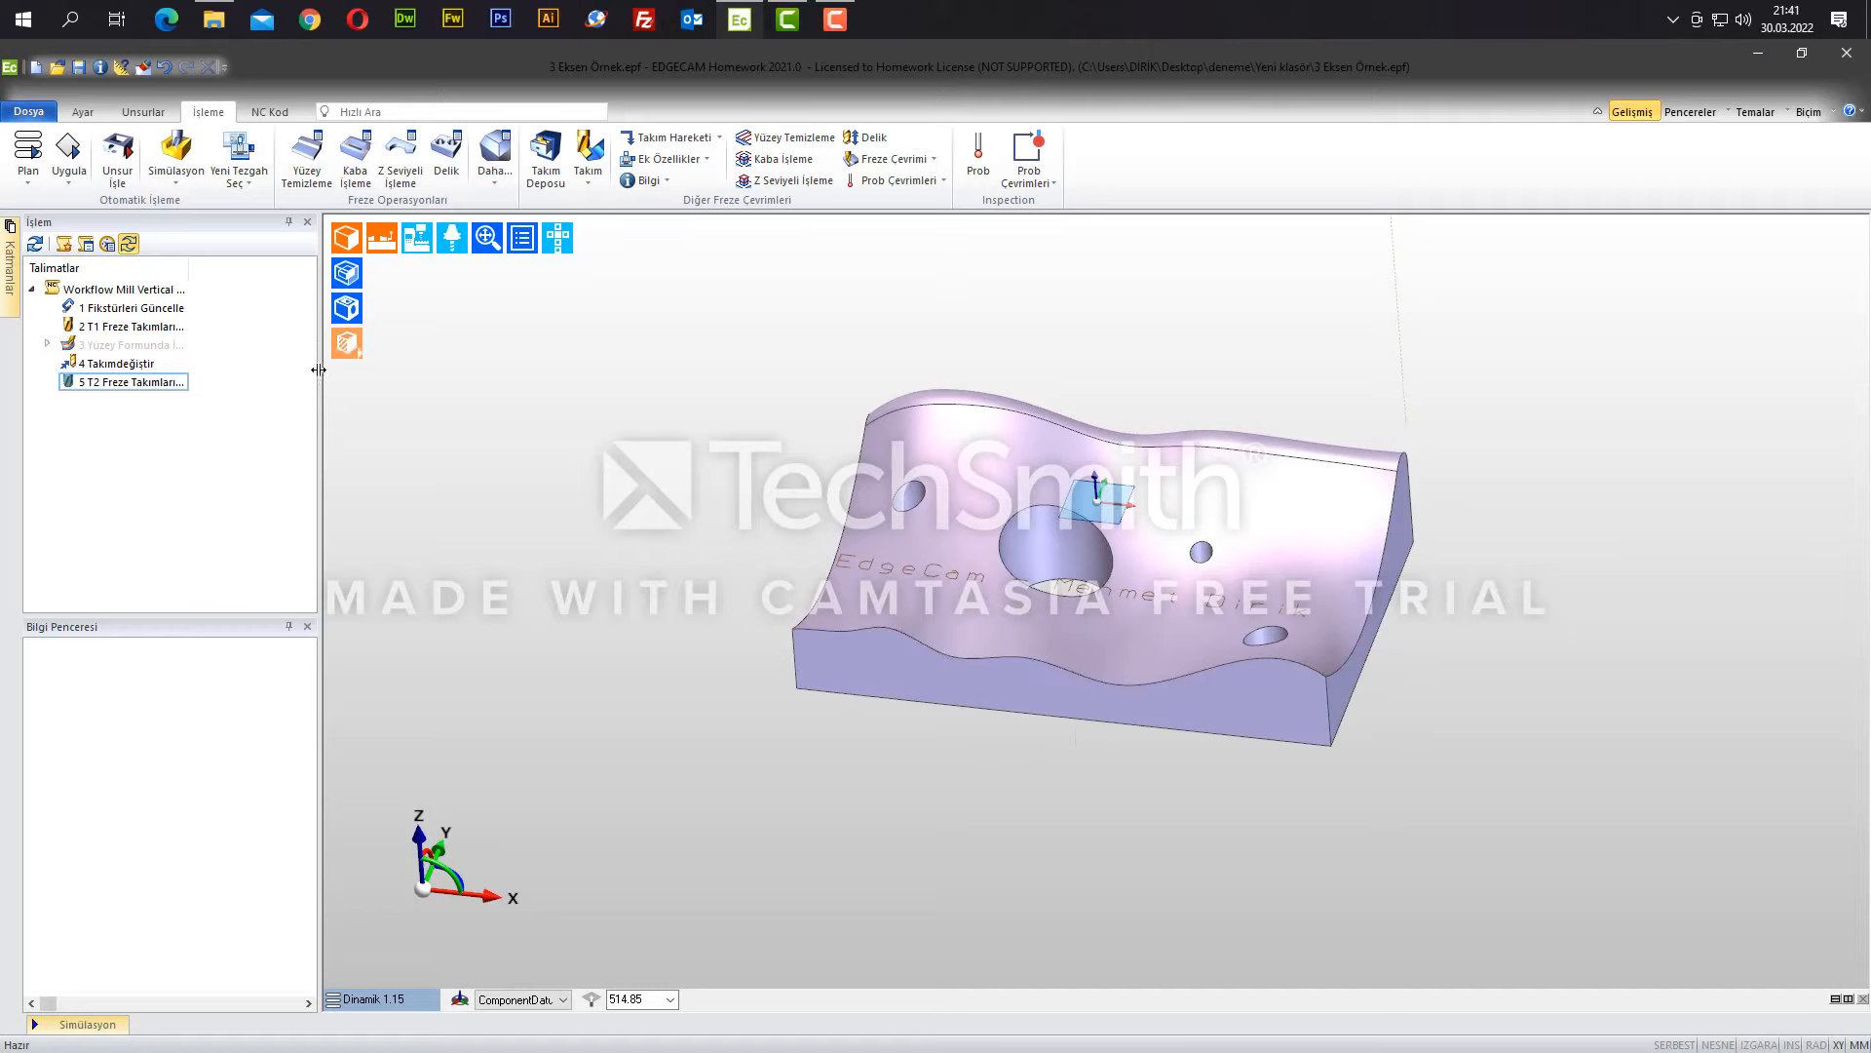
pyautogui.click(933, 160)
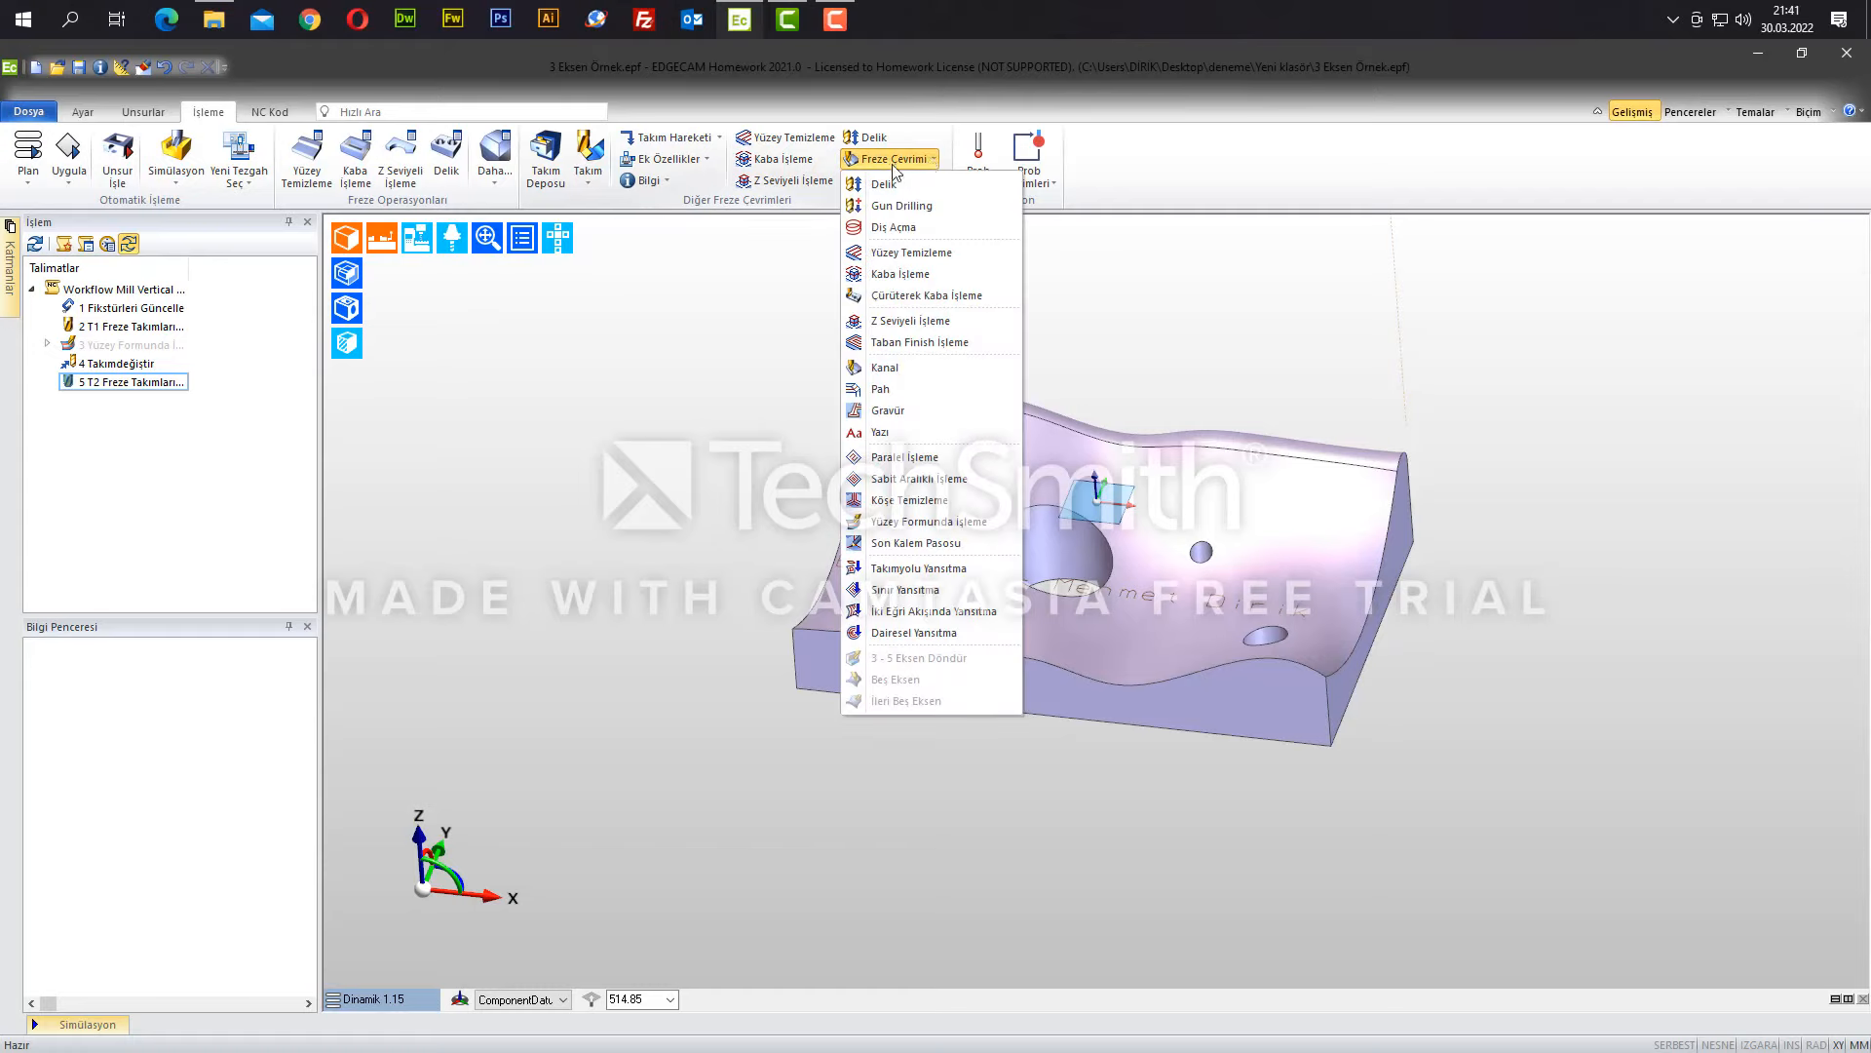
pyautogui.click(897, 434)
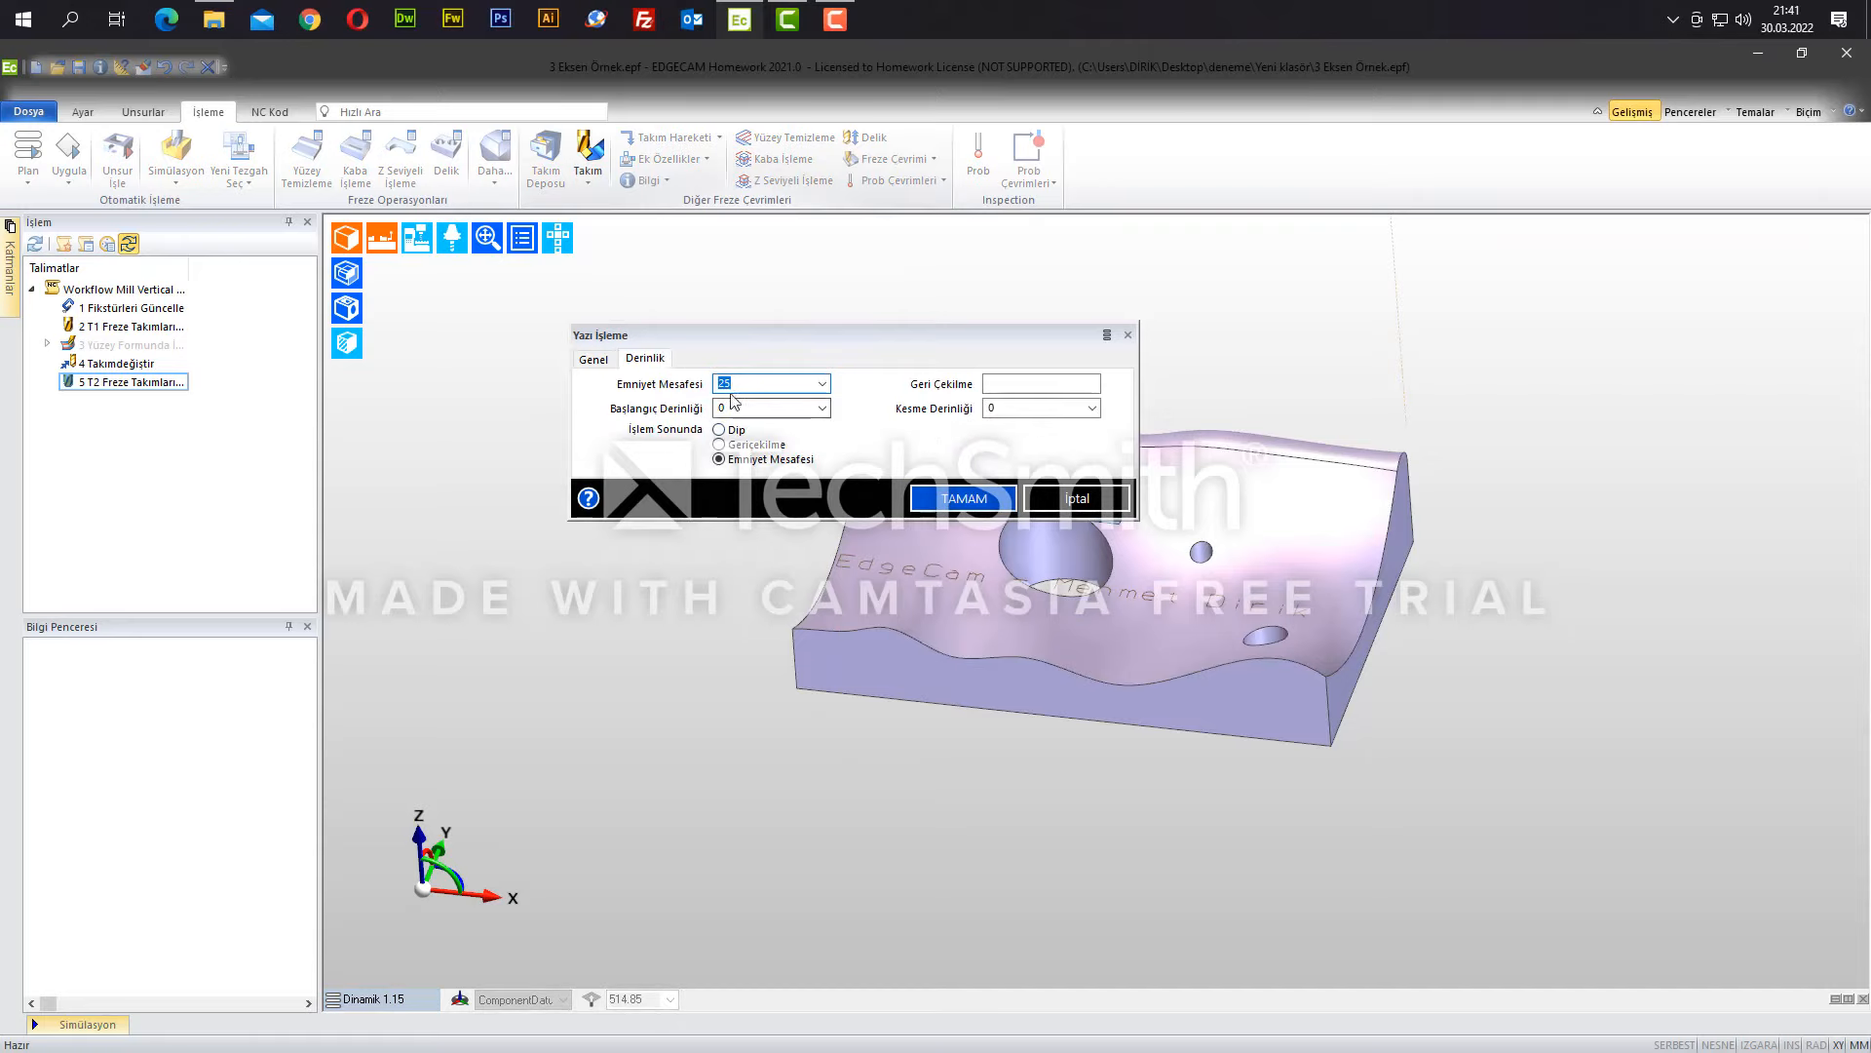
pyautogui.click(594, 359)
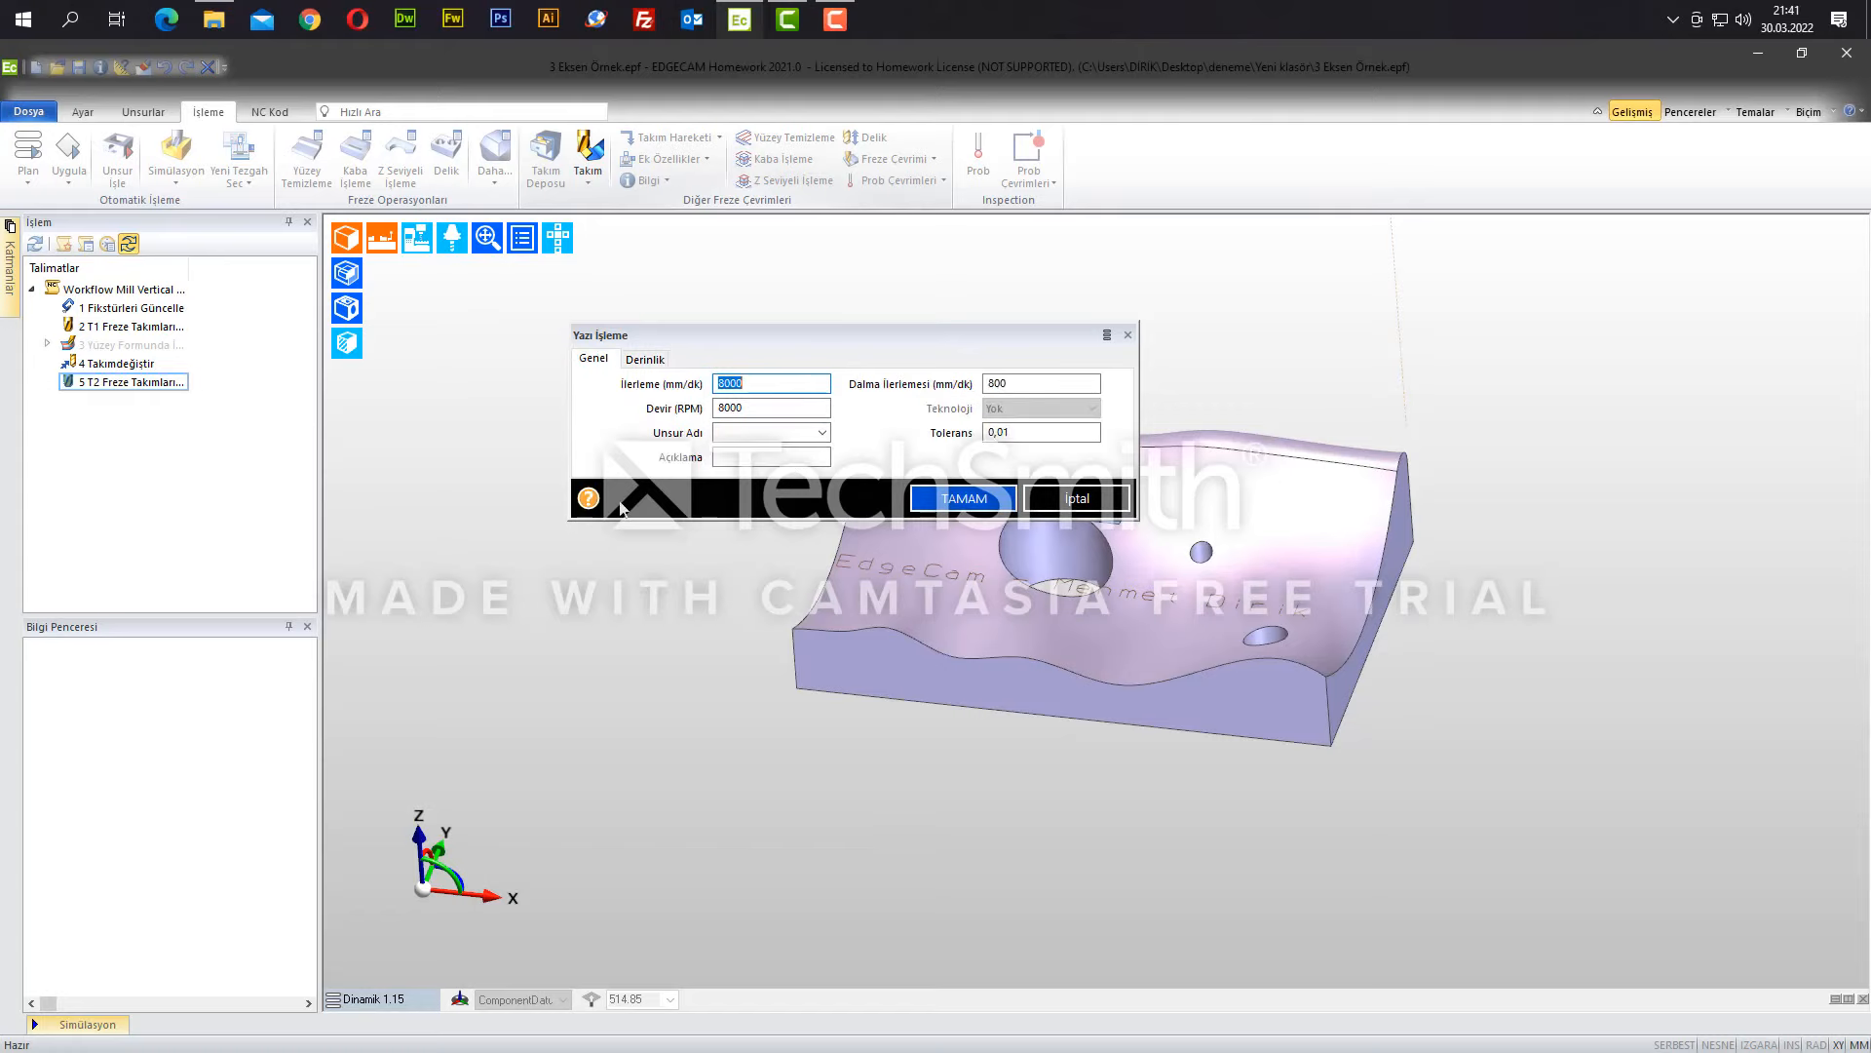
pyautogui.click(939, 500)
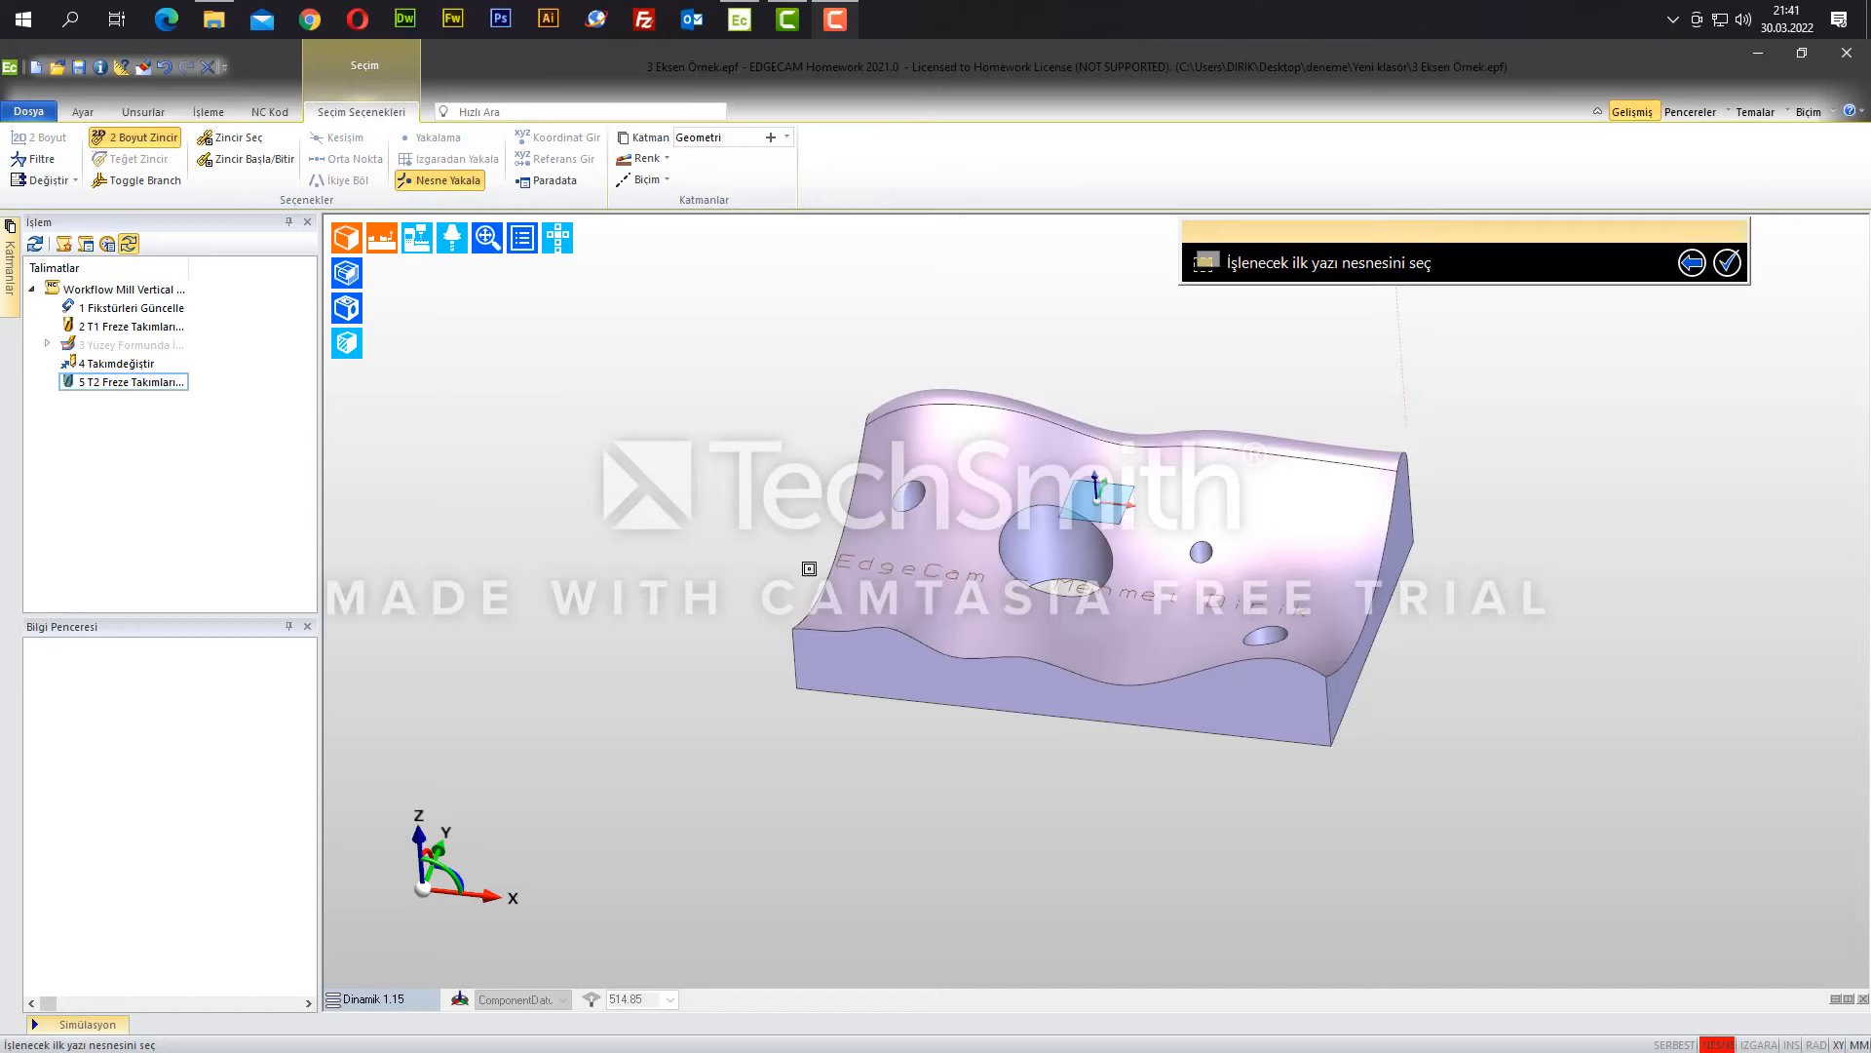
pyautogui.click(853, 567)
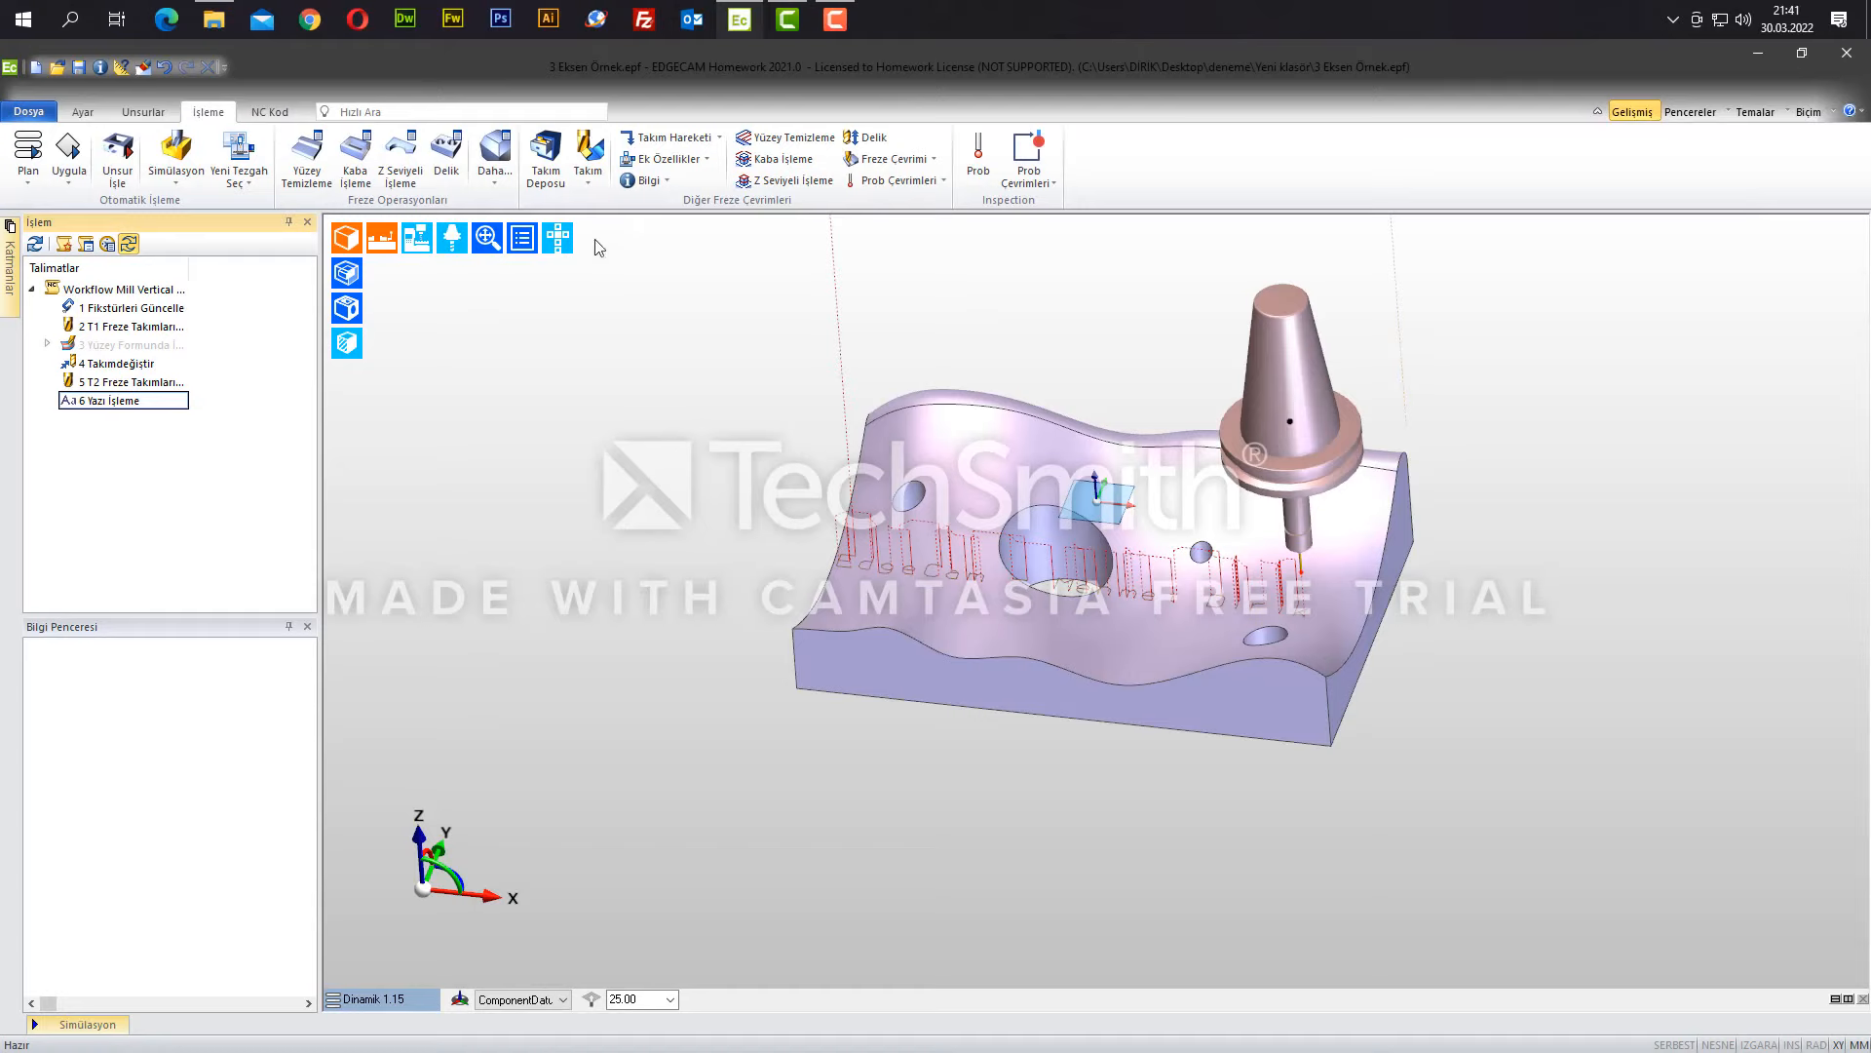
# - Start a Takımyolu Yansıtma cycle for the lettering, reviewing its depth, control, approach and link settings and keeping the presets
pyautogui.click(909, 160)
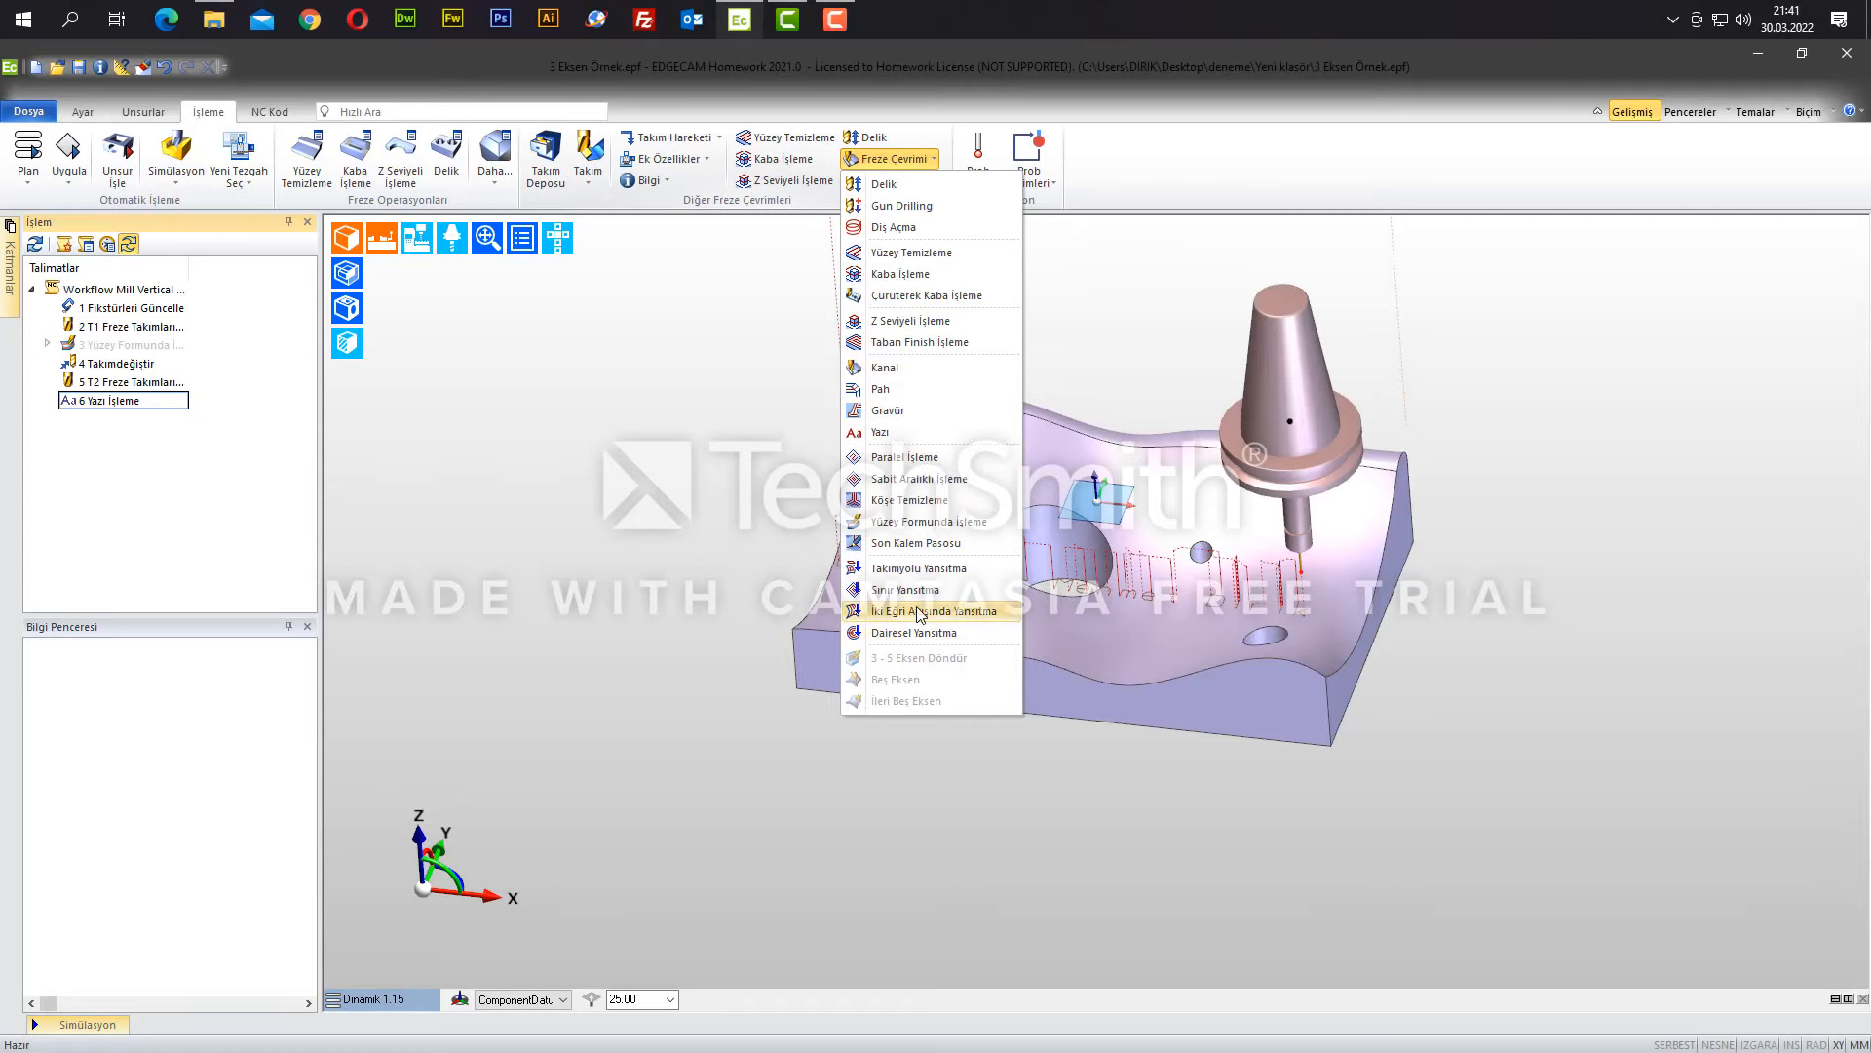
pyautogui.moveTo(939, 592)
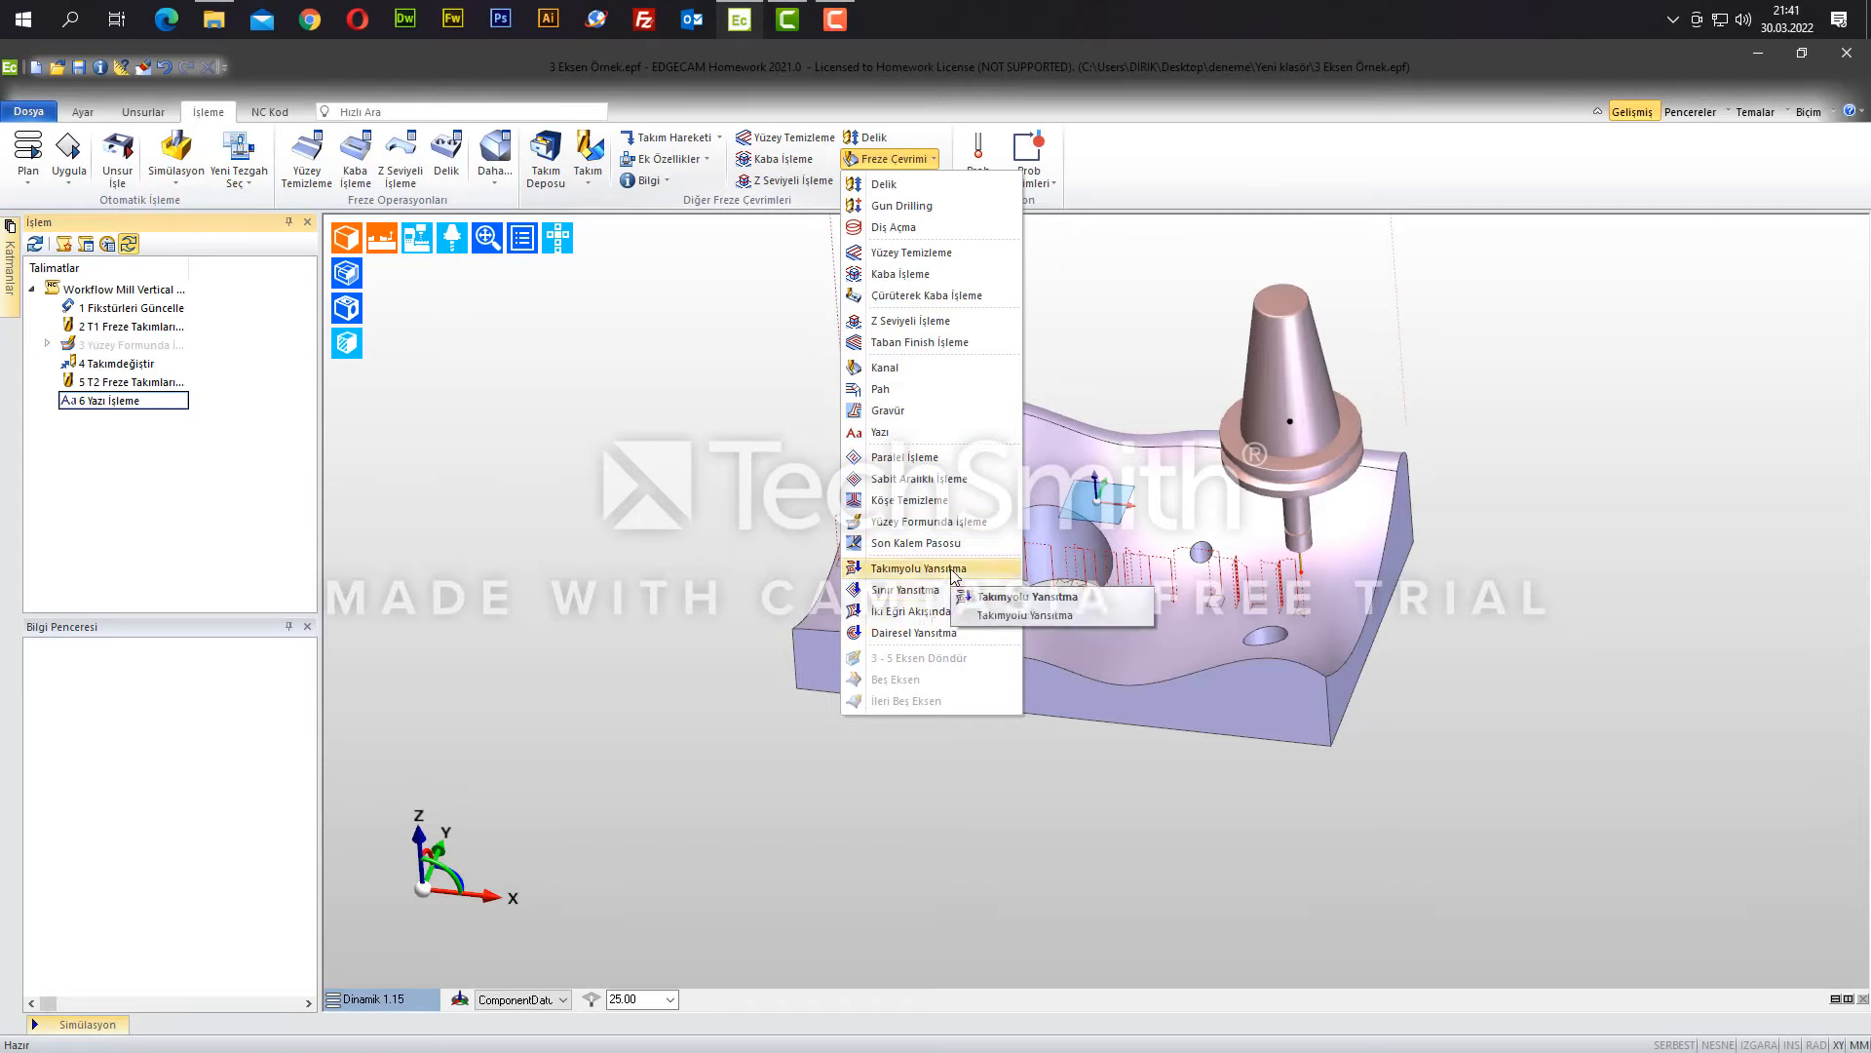
pyautogui.click(954, 576)
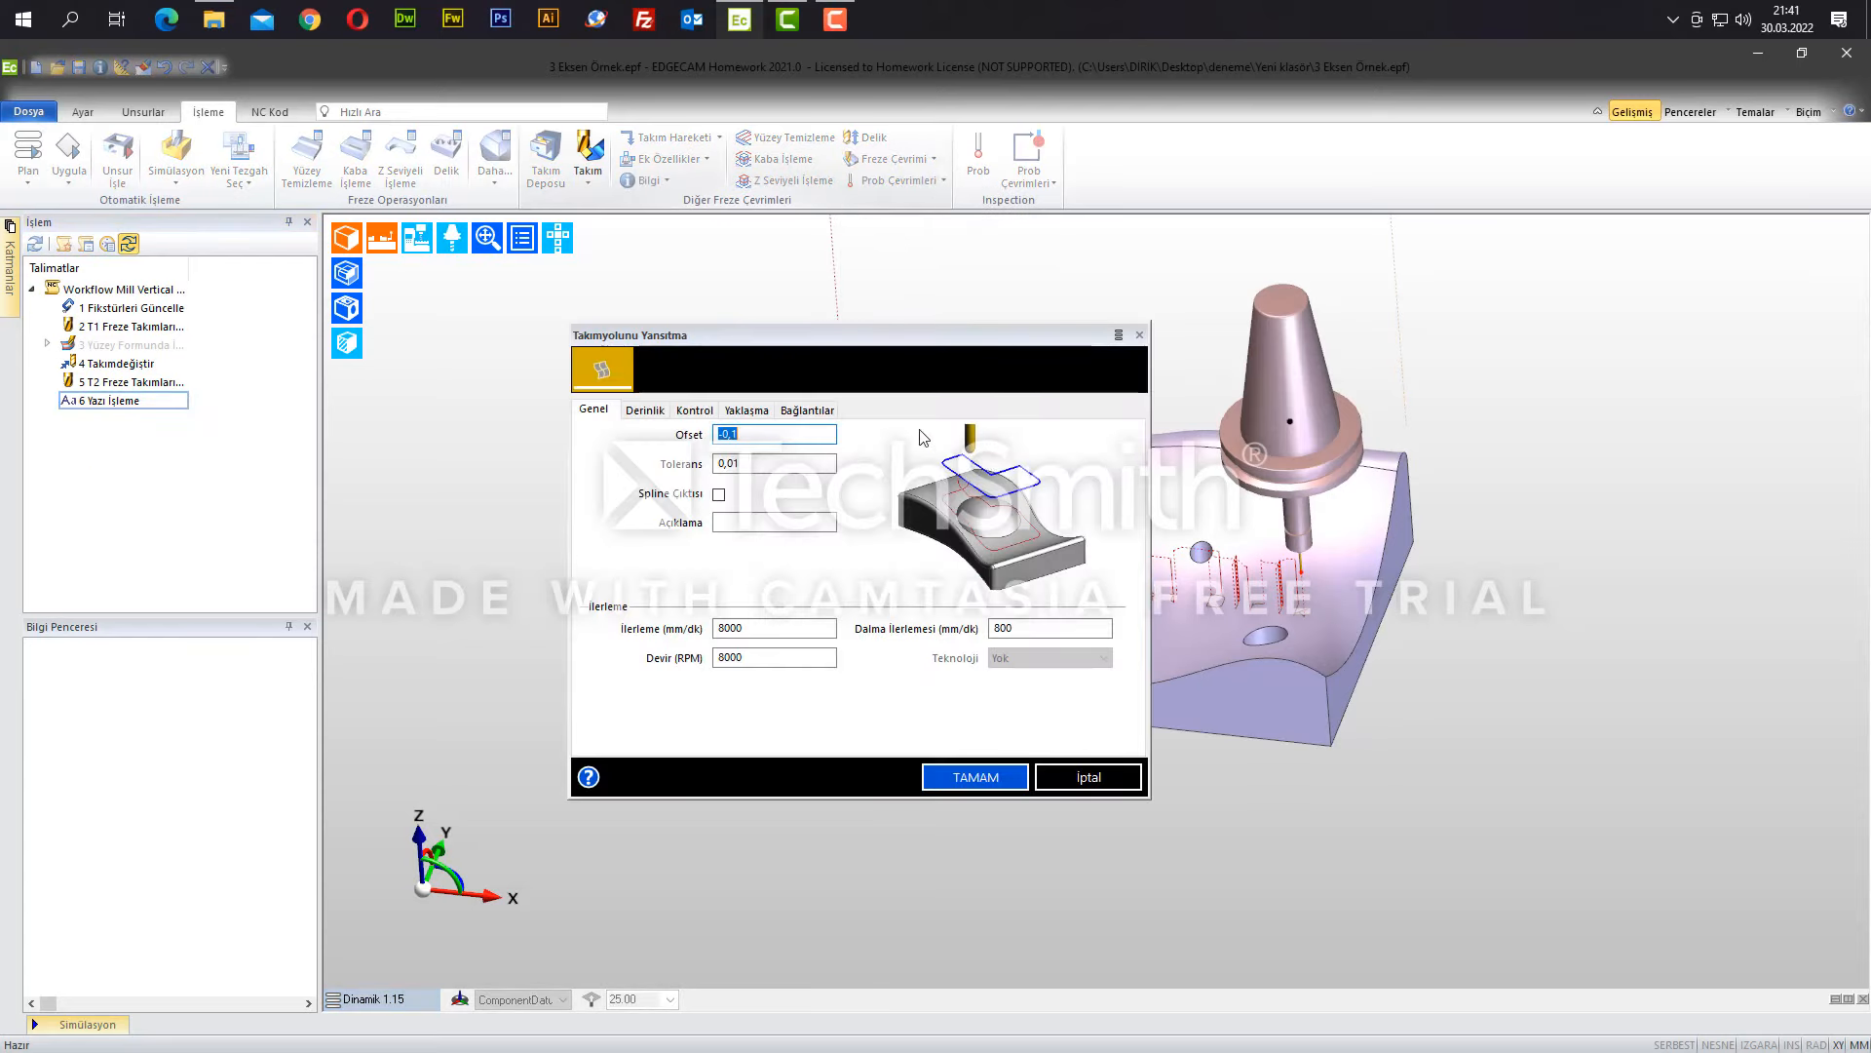
pyautogui.click(645, 412)
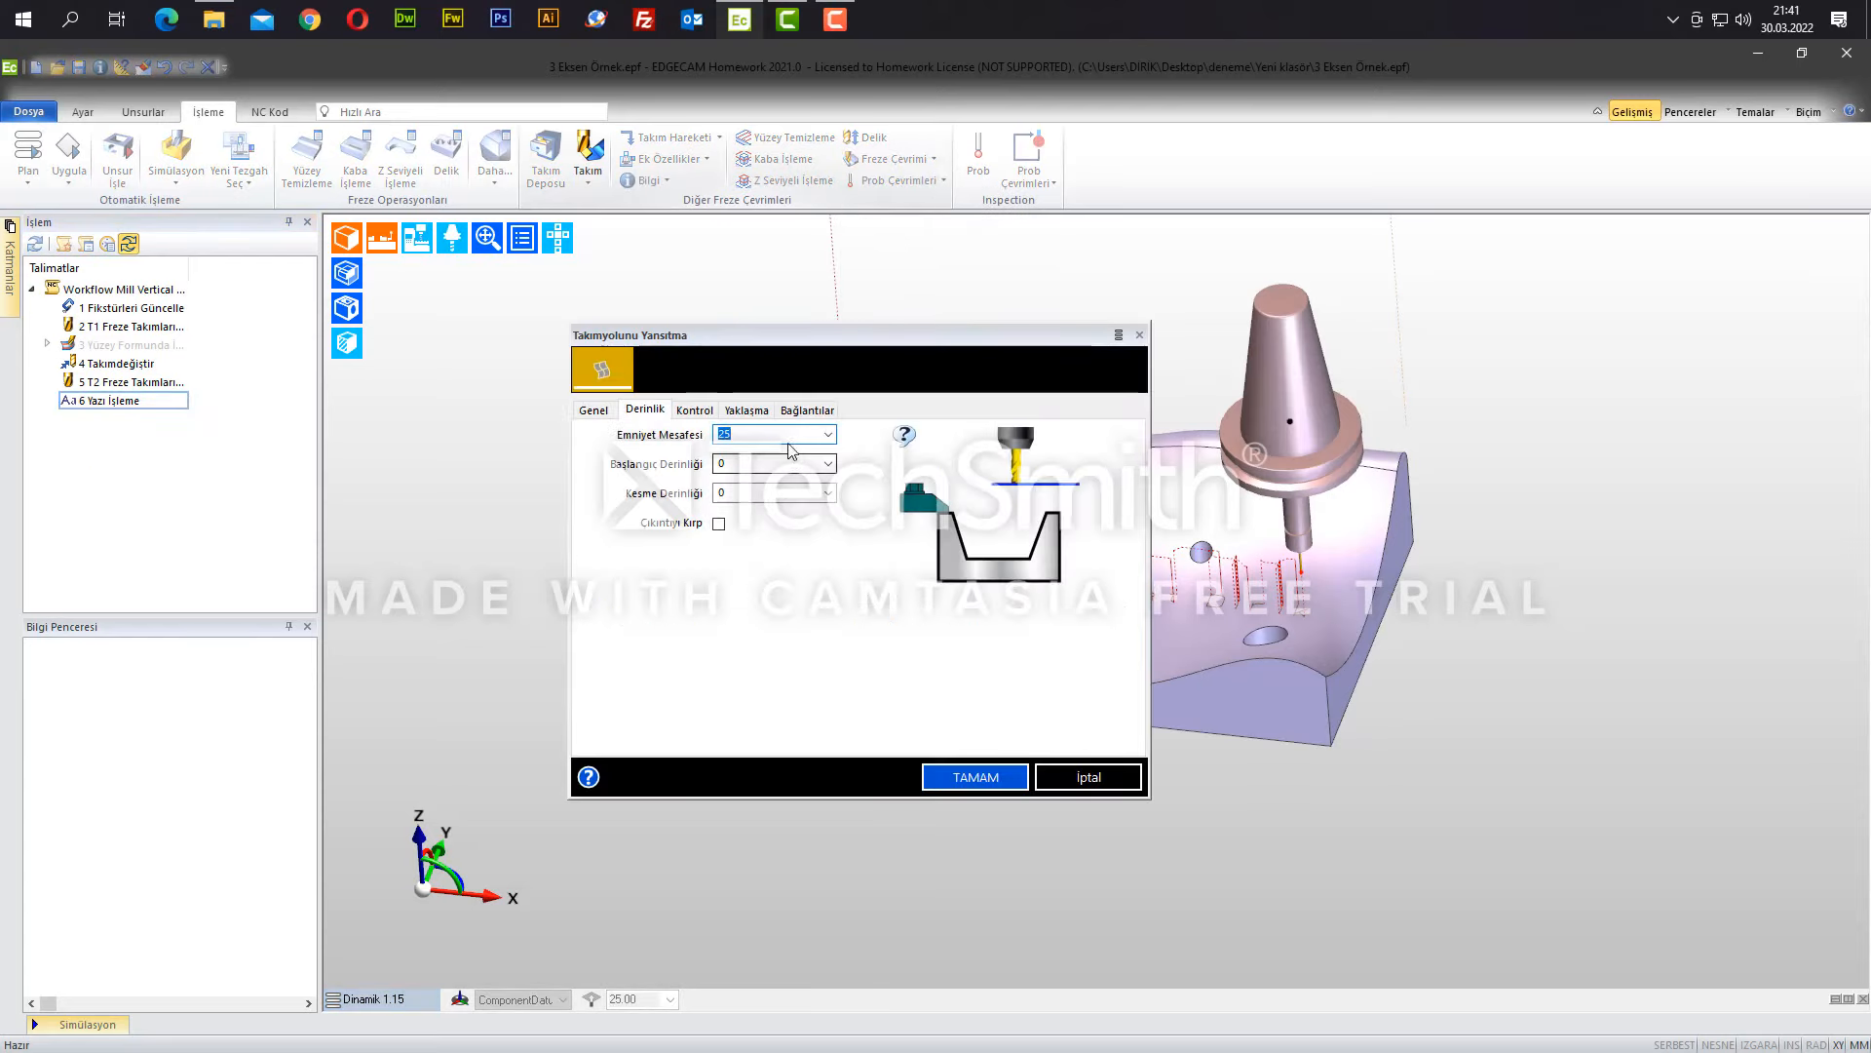
pyautogui.click(707, 413)
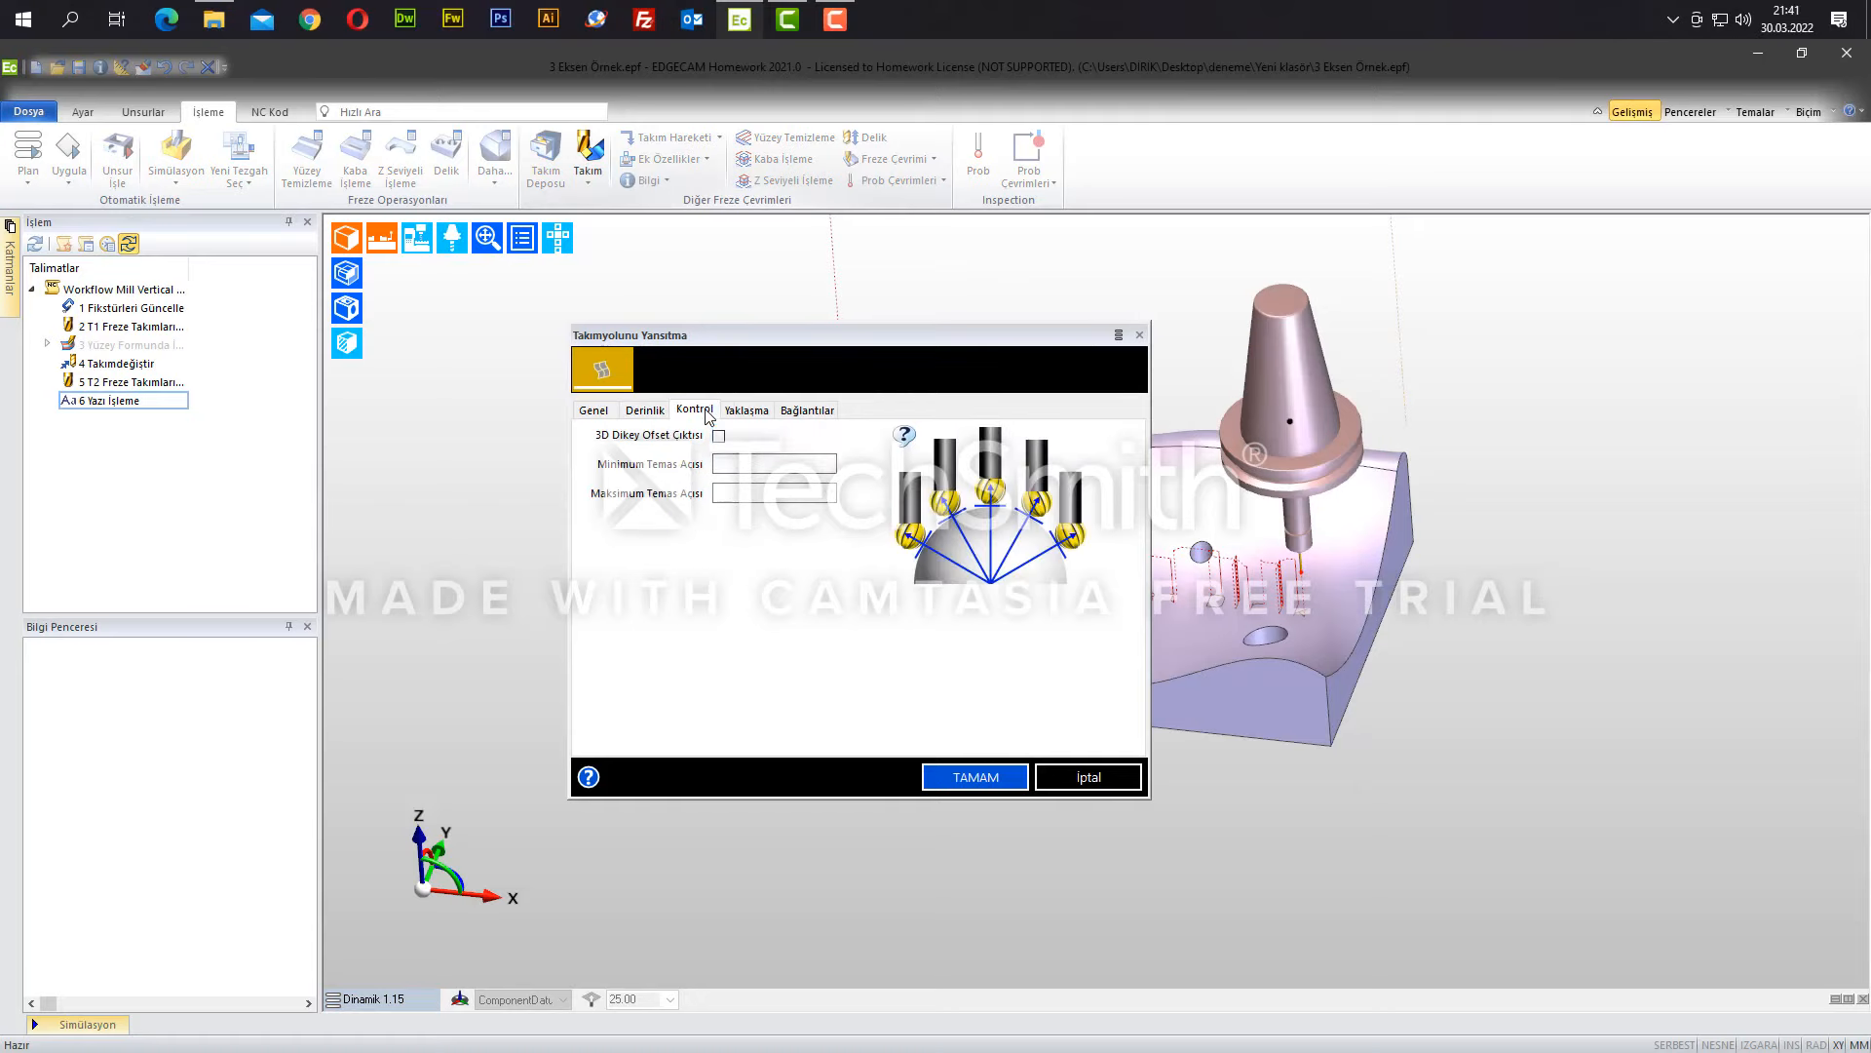
pyautogui.click(747, 413)
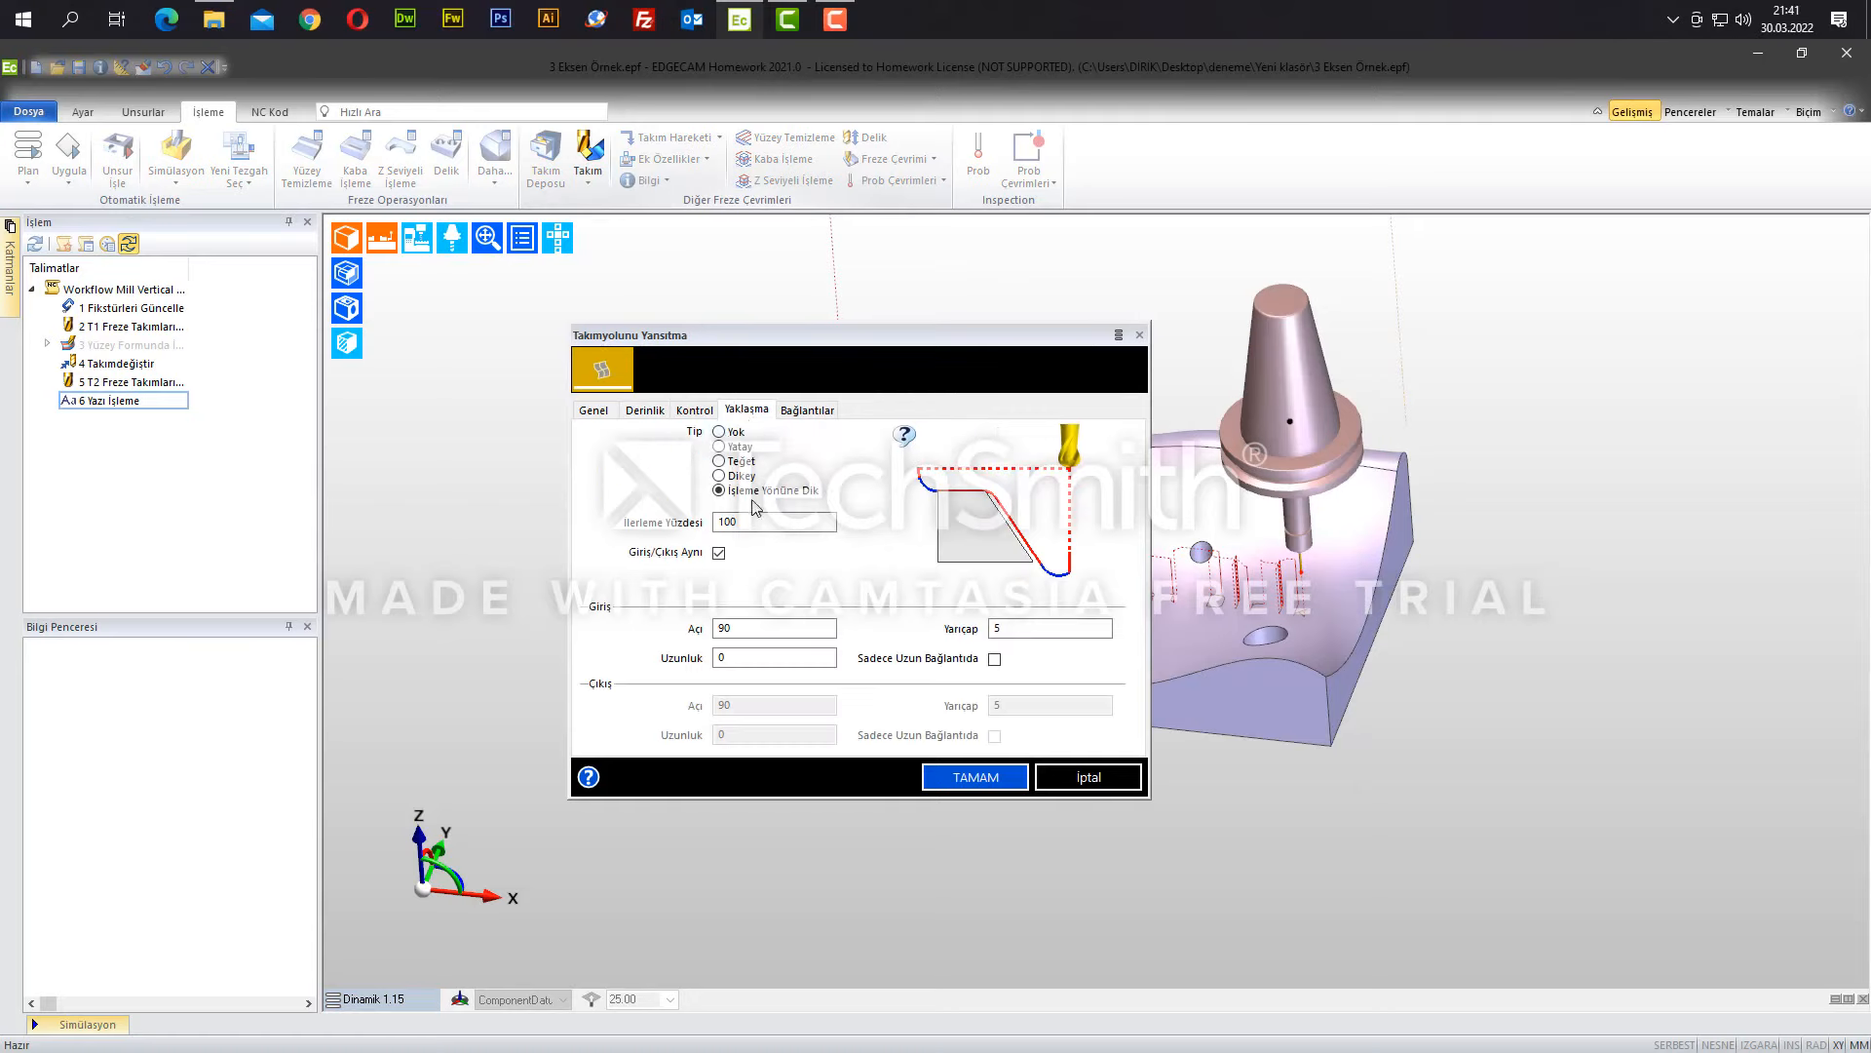
pyautogui.click(824, 413)
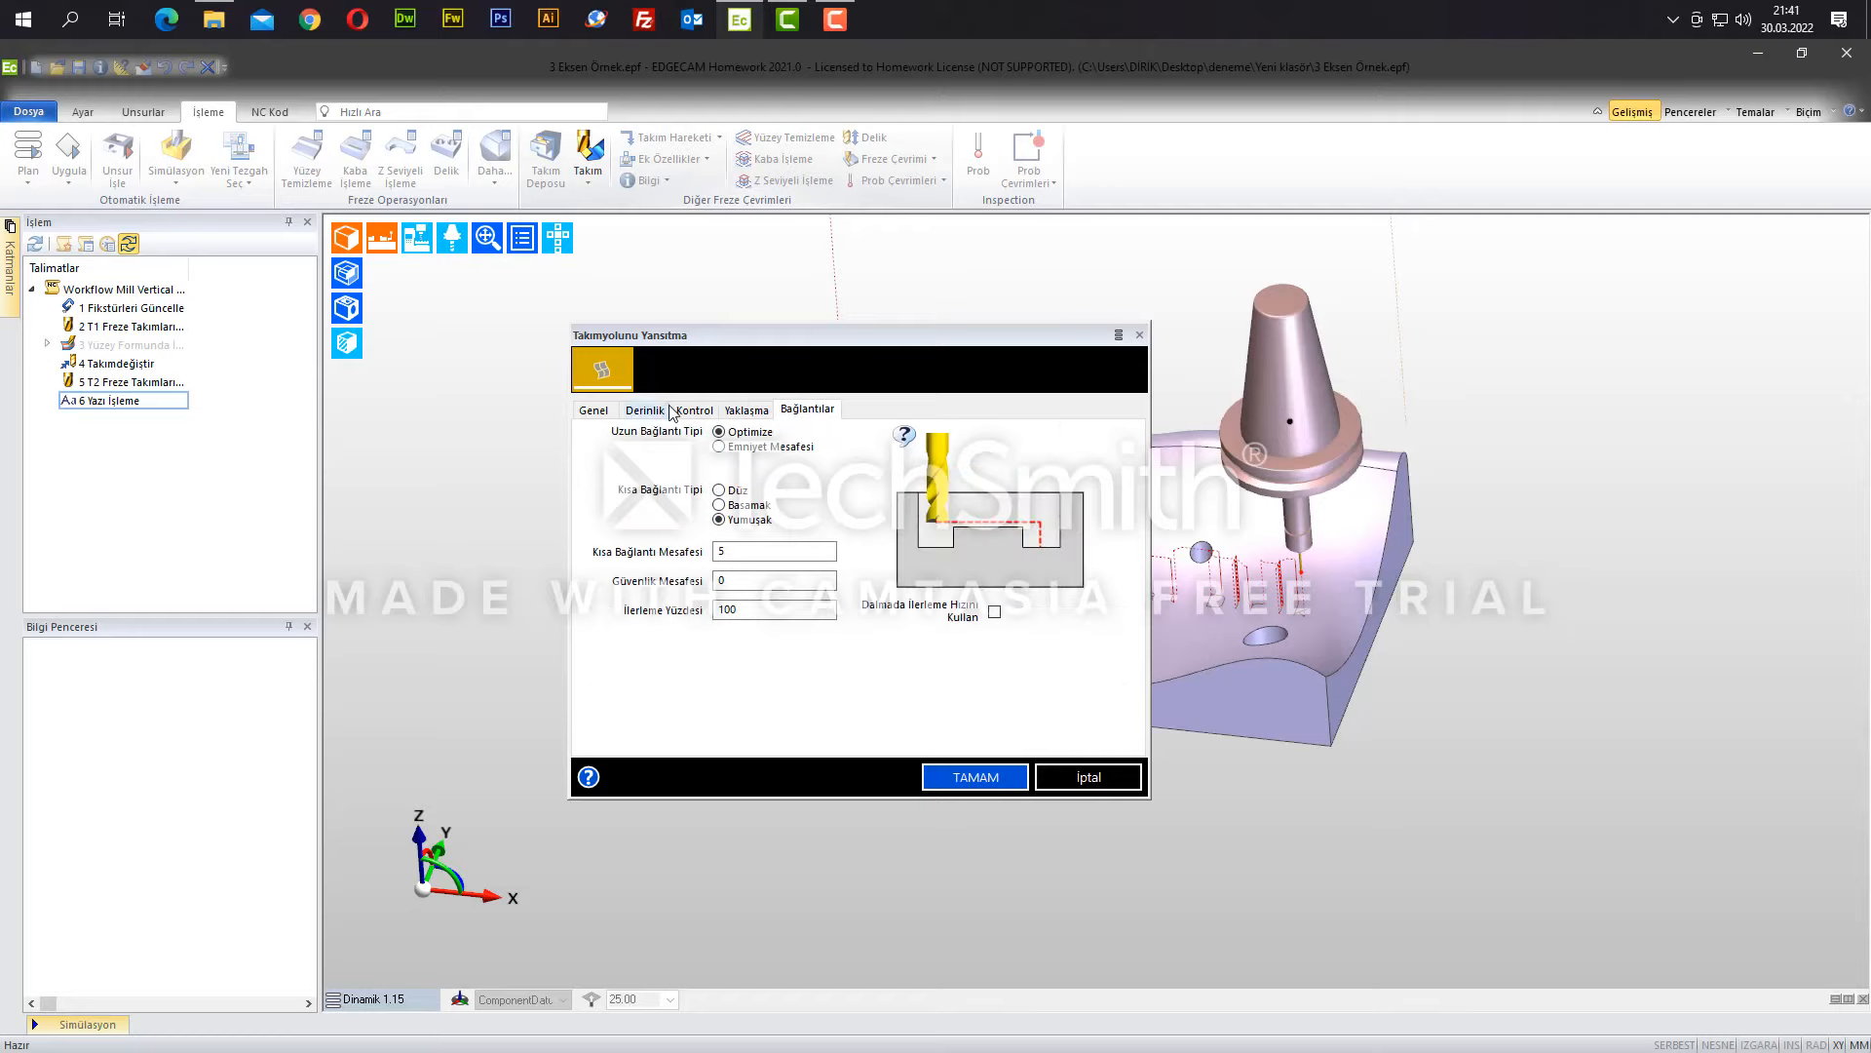
pyautogui.click(592, 411)
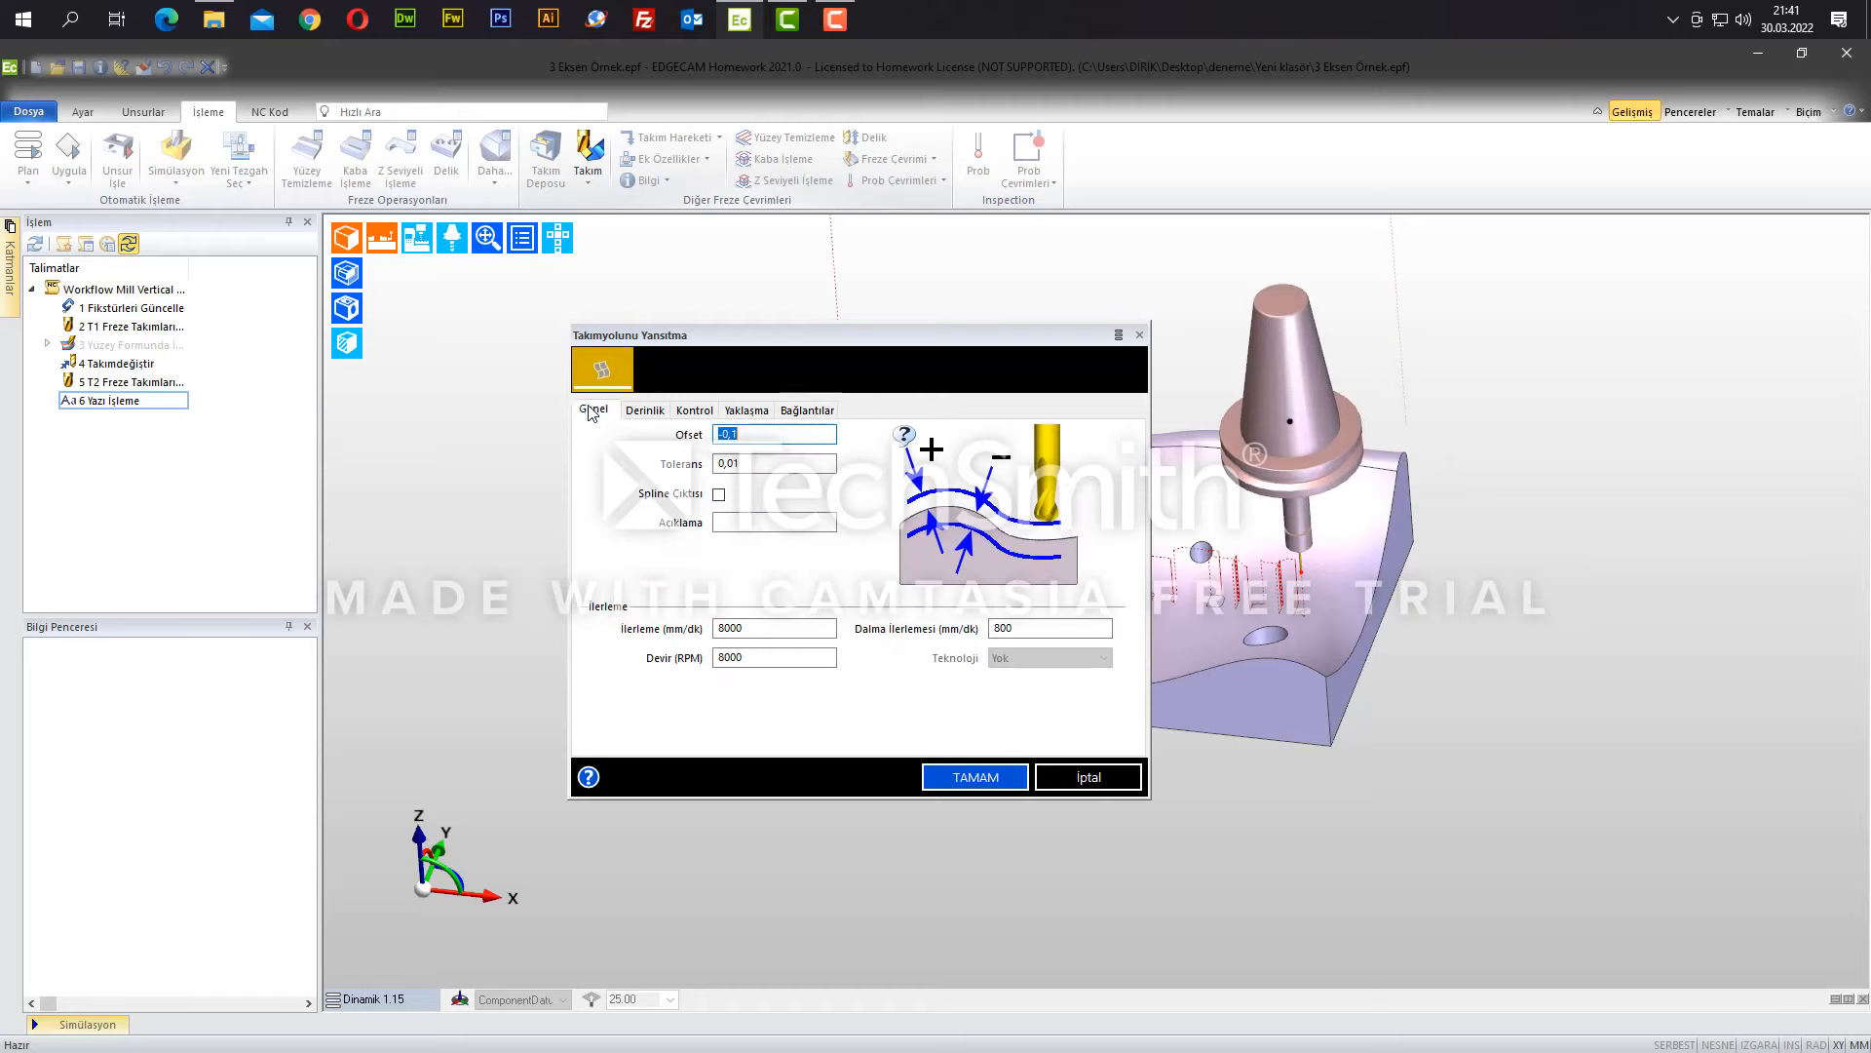
pyautogui.click(1010, 779)
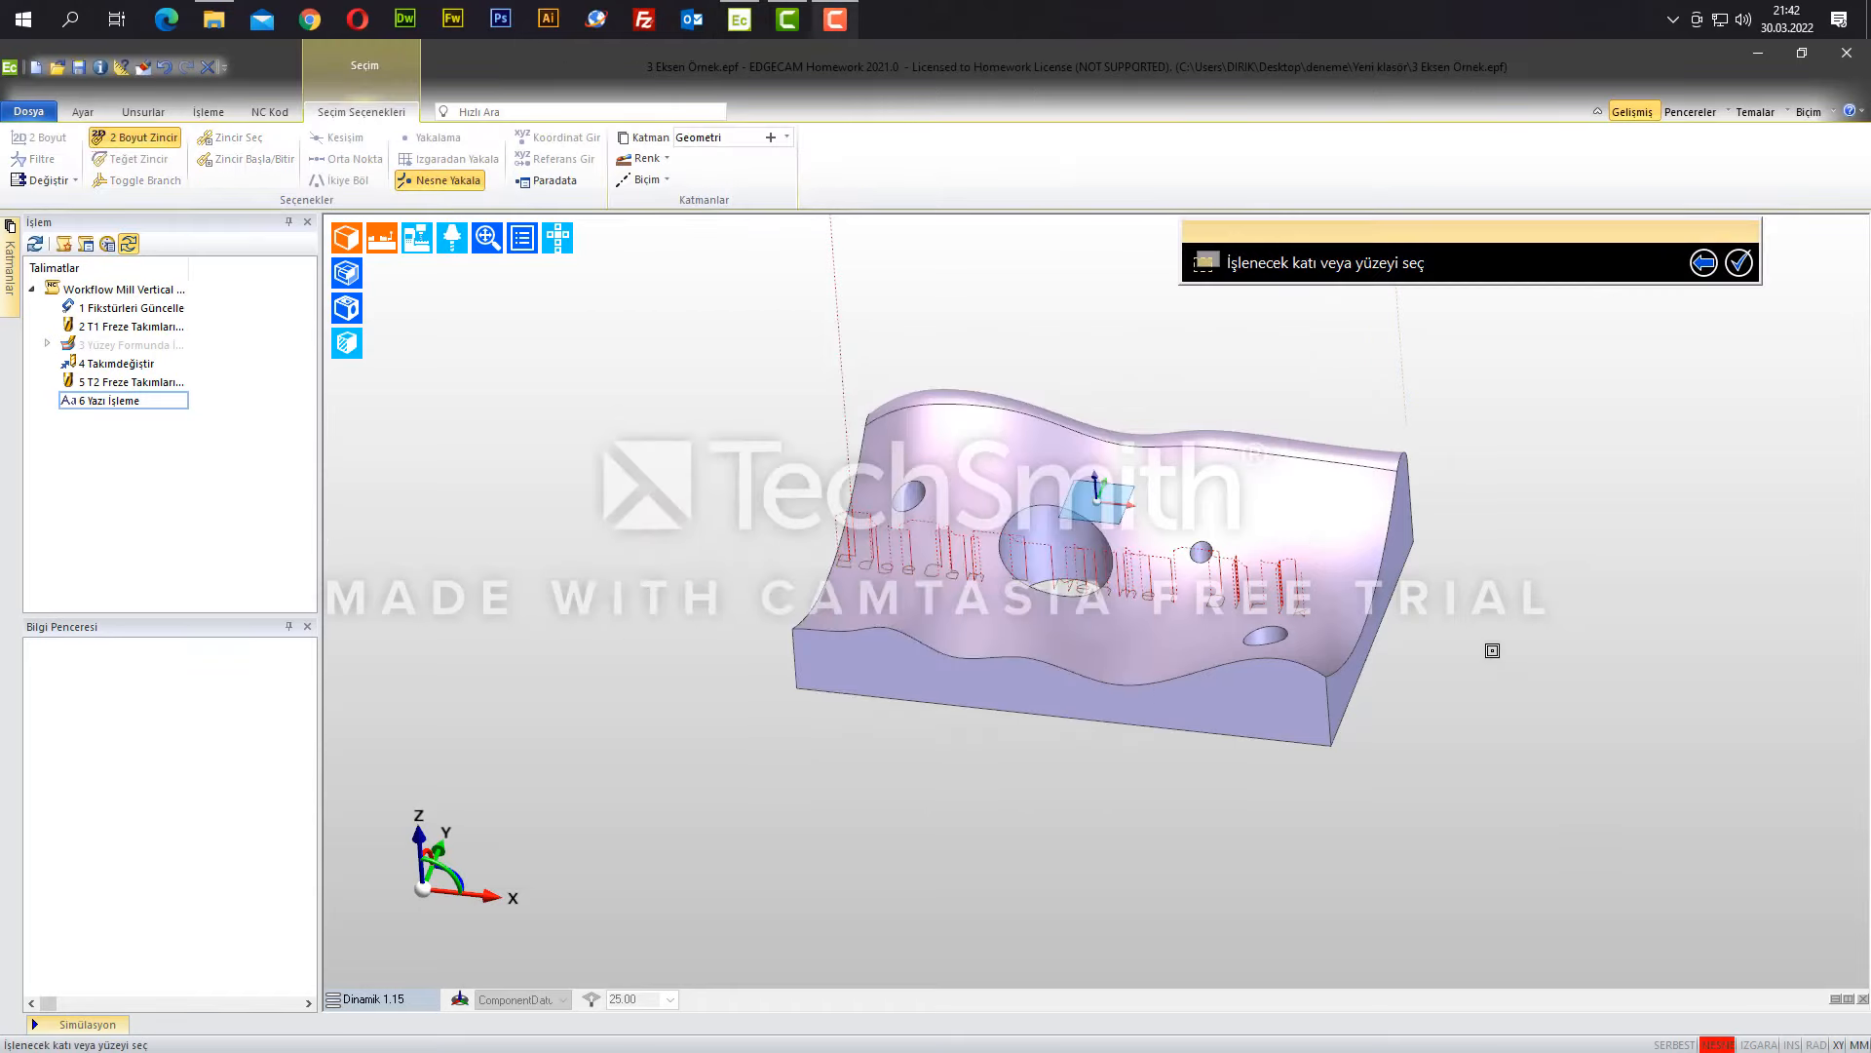
# - Project the lettering toolpath onto the wavy part, correcting the cycle's Güvenlik Mesafesi to 5
pyautogui.click(935, 627)
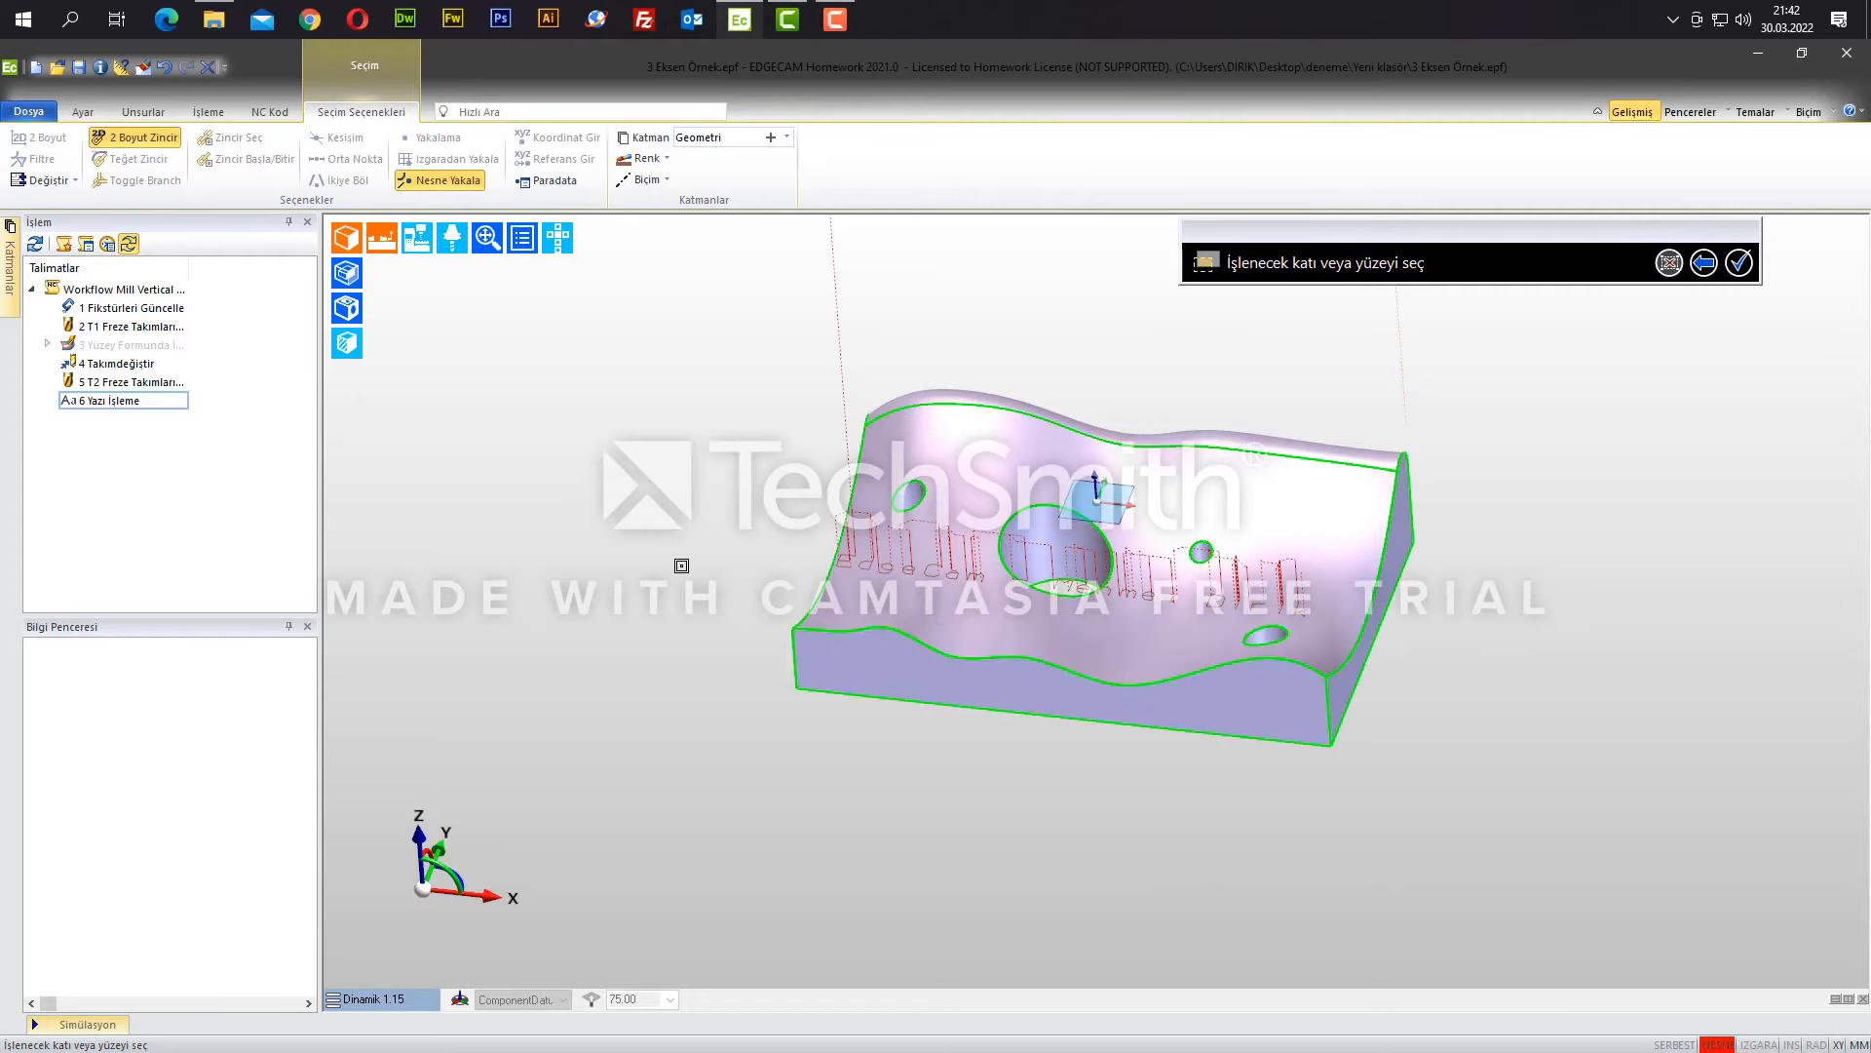
pyautogui.rightClick(681, 565)
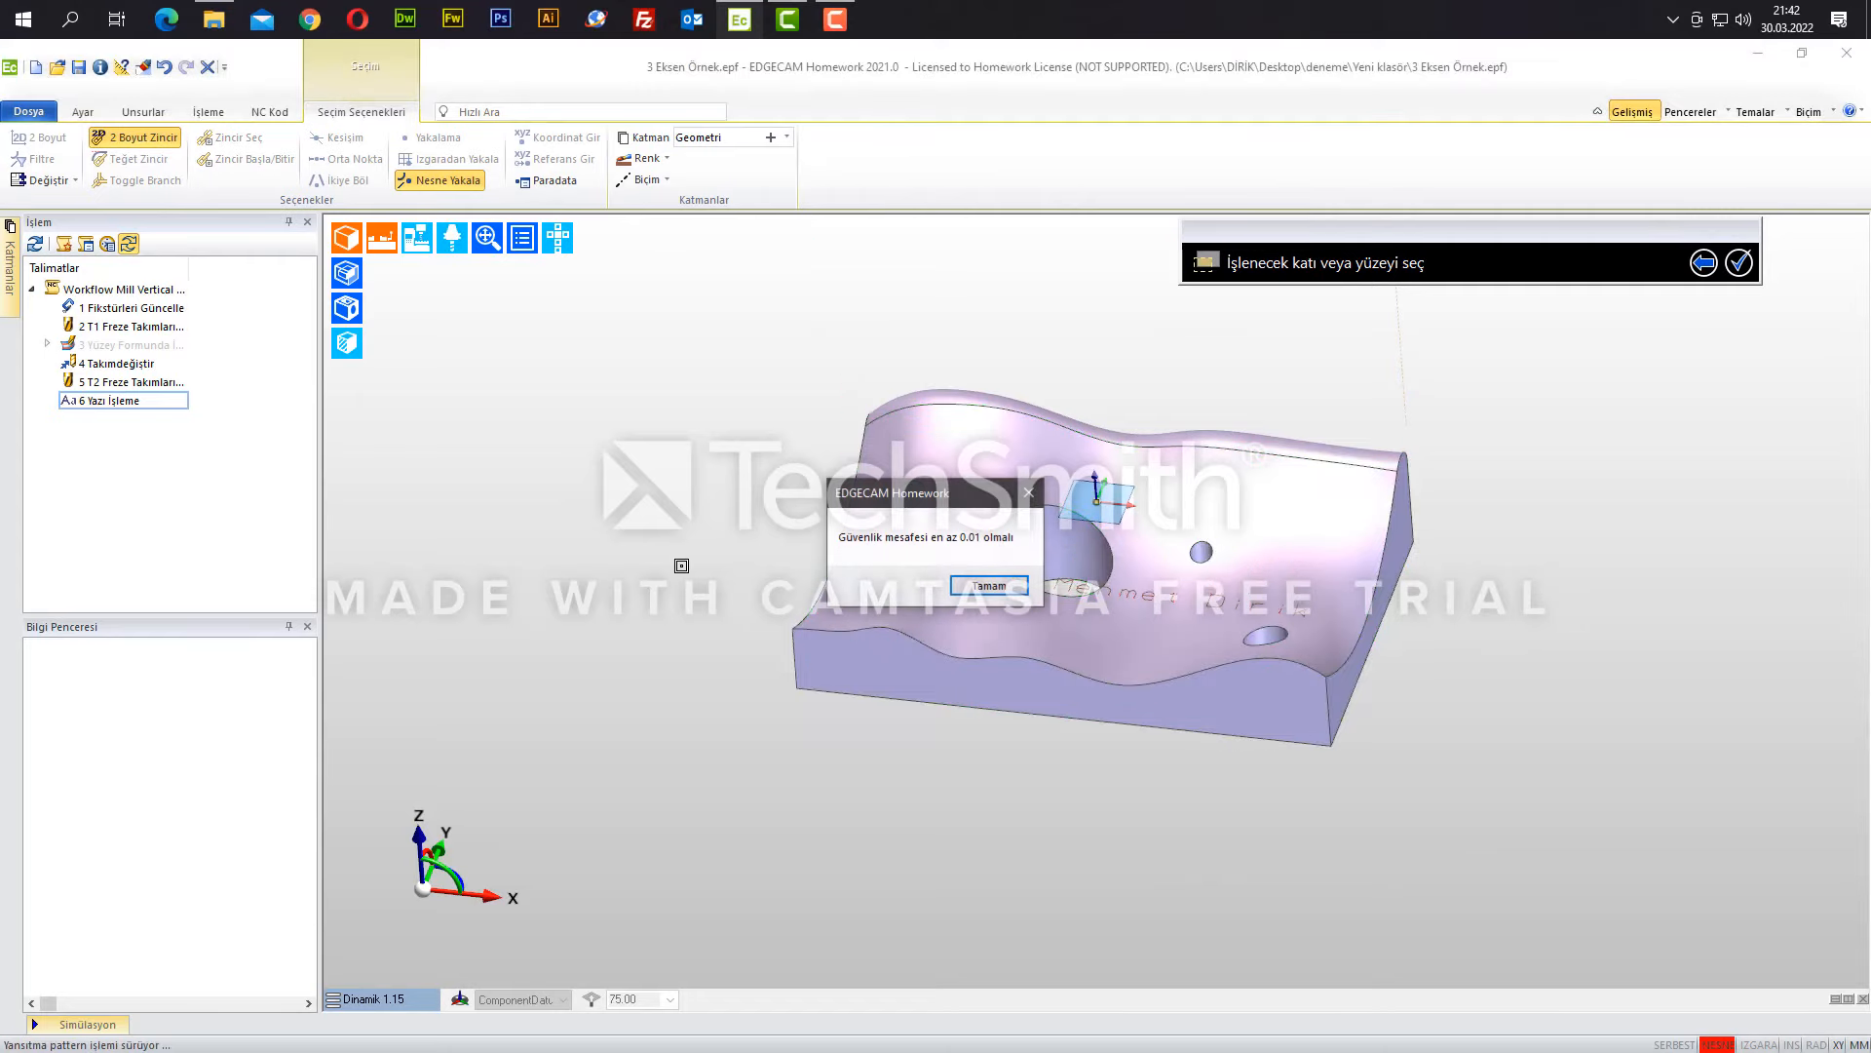
pyautogui.click(988, 585)
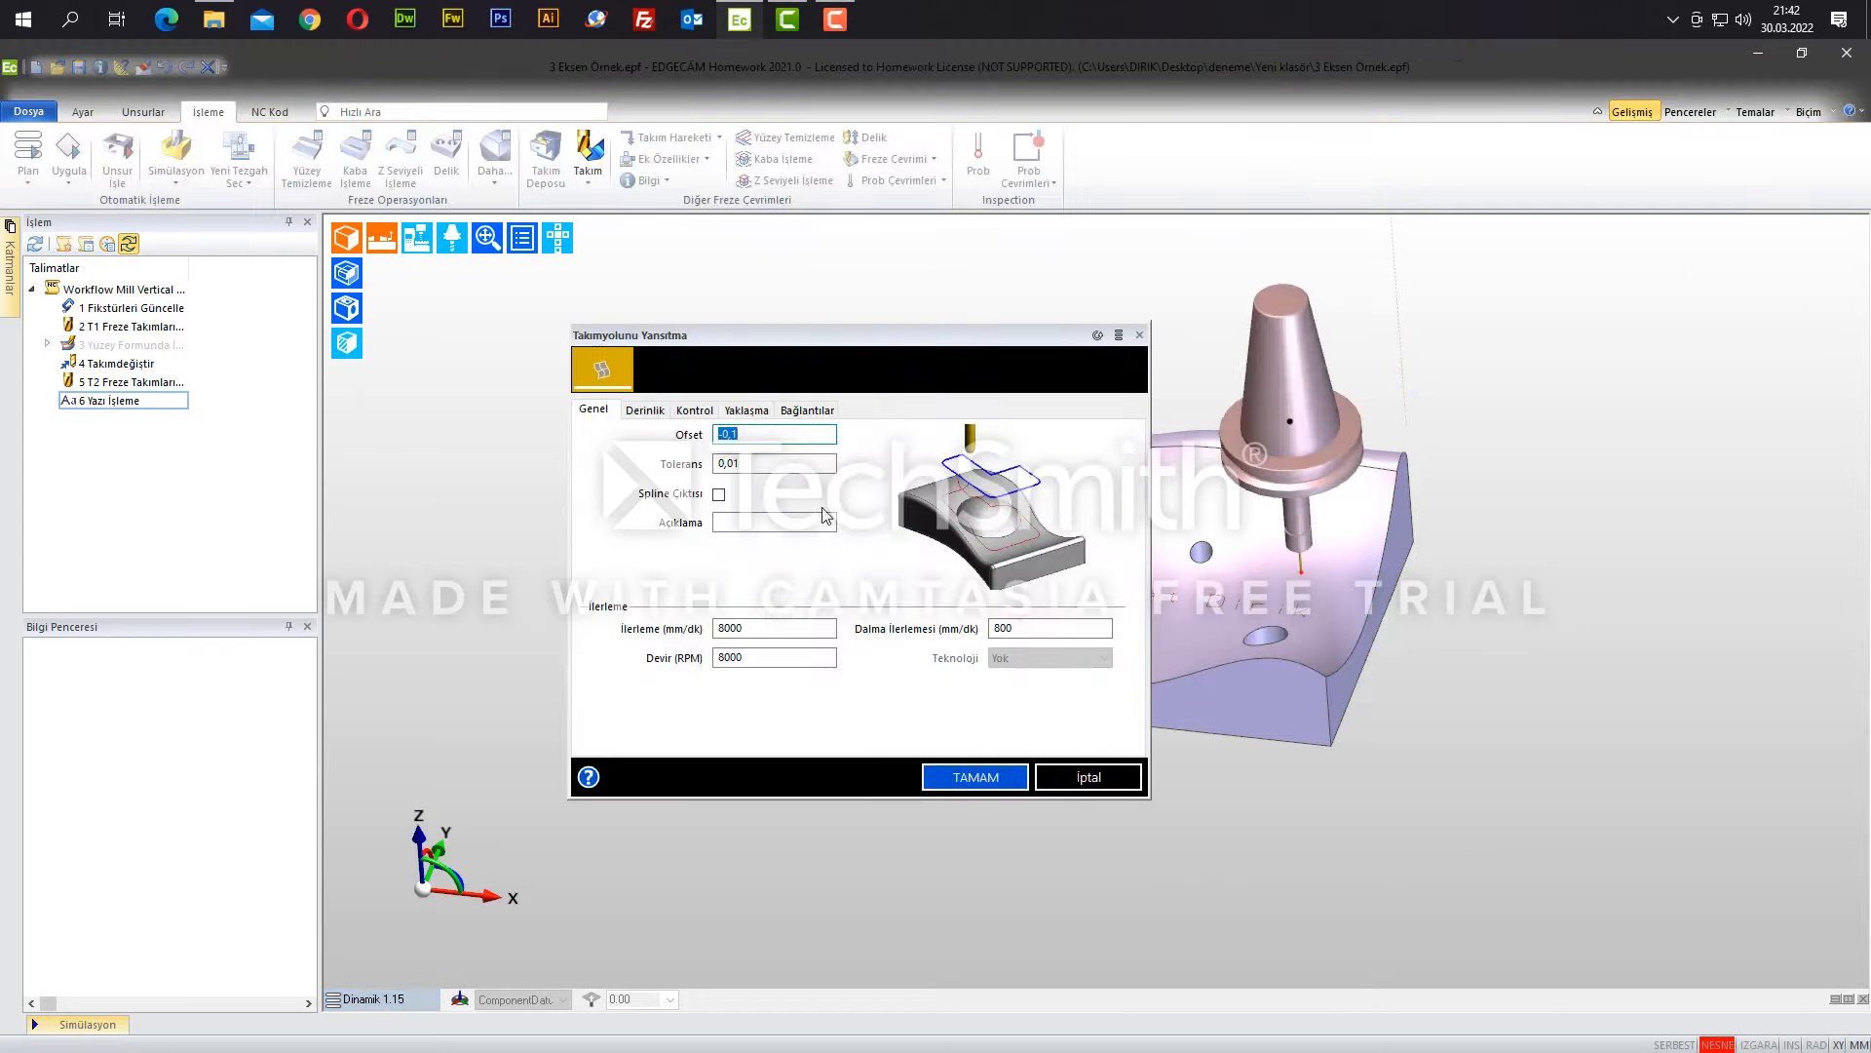
pyautogui.click(648, 411)
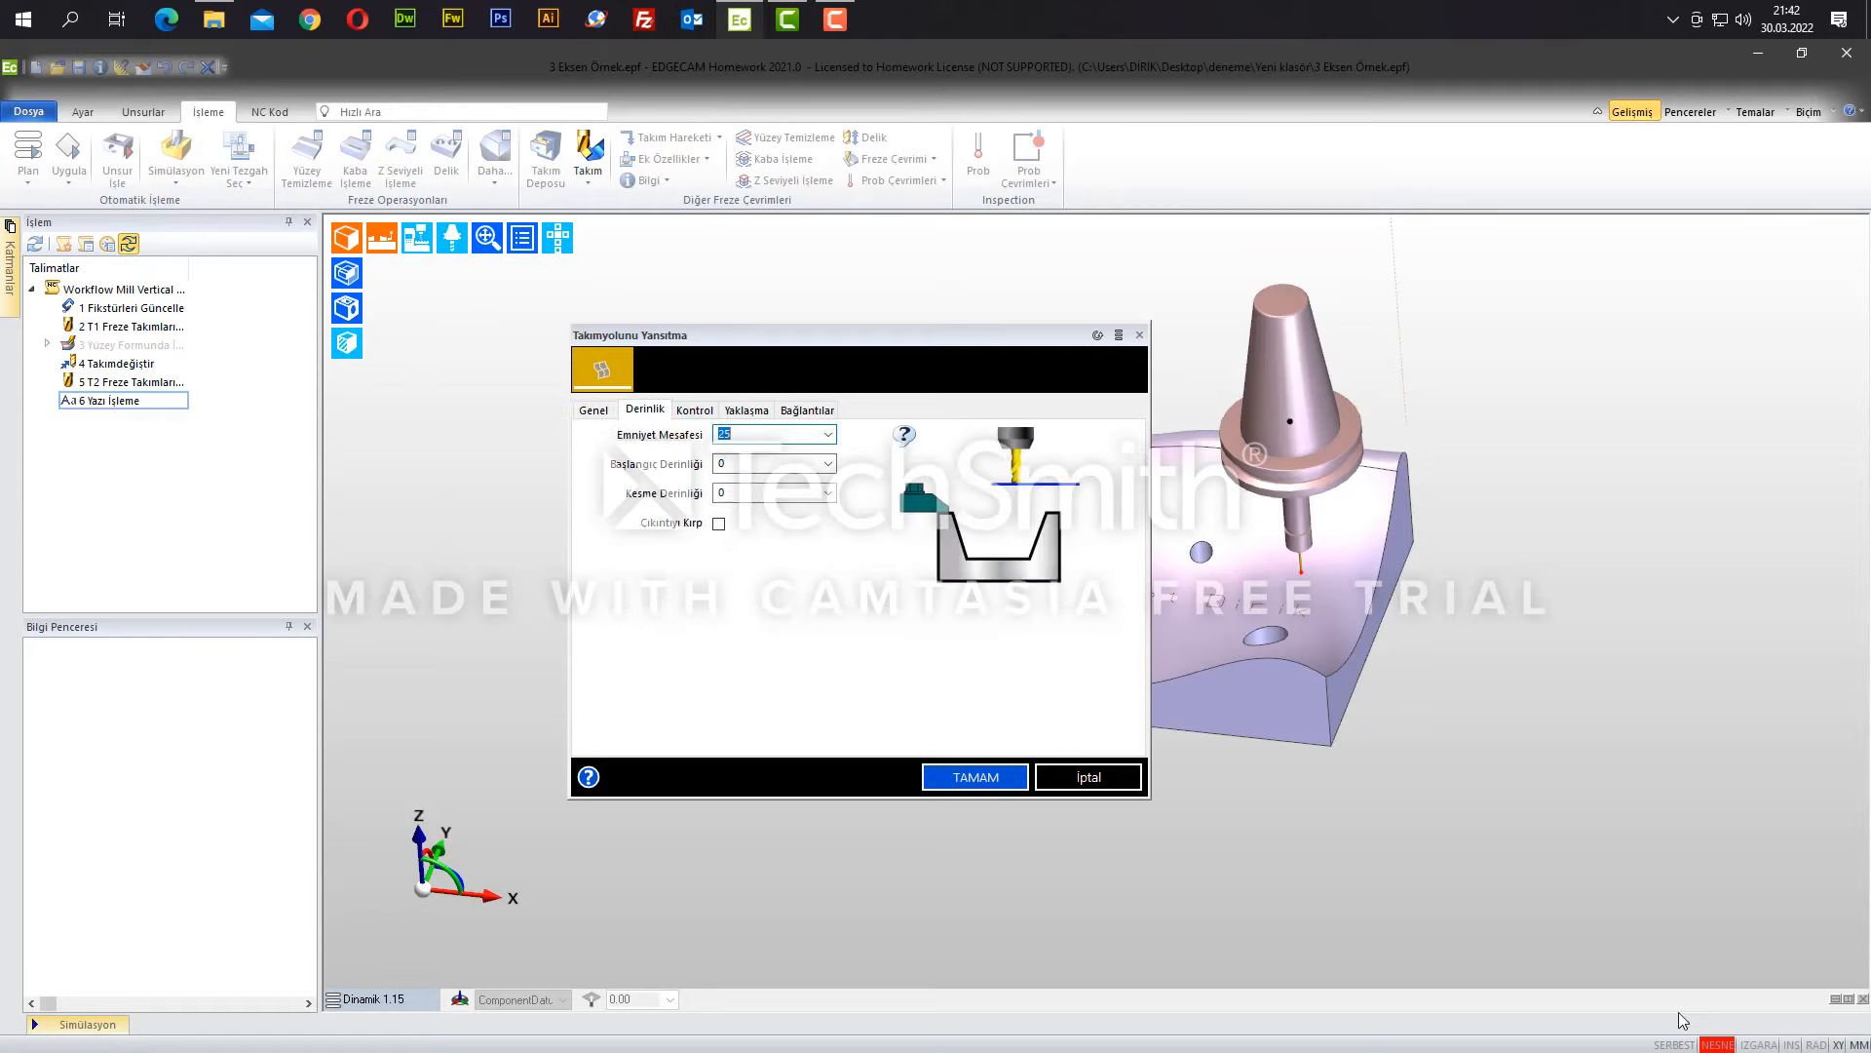
pyautogui.press('Return')
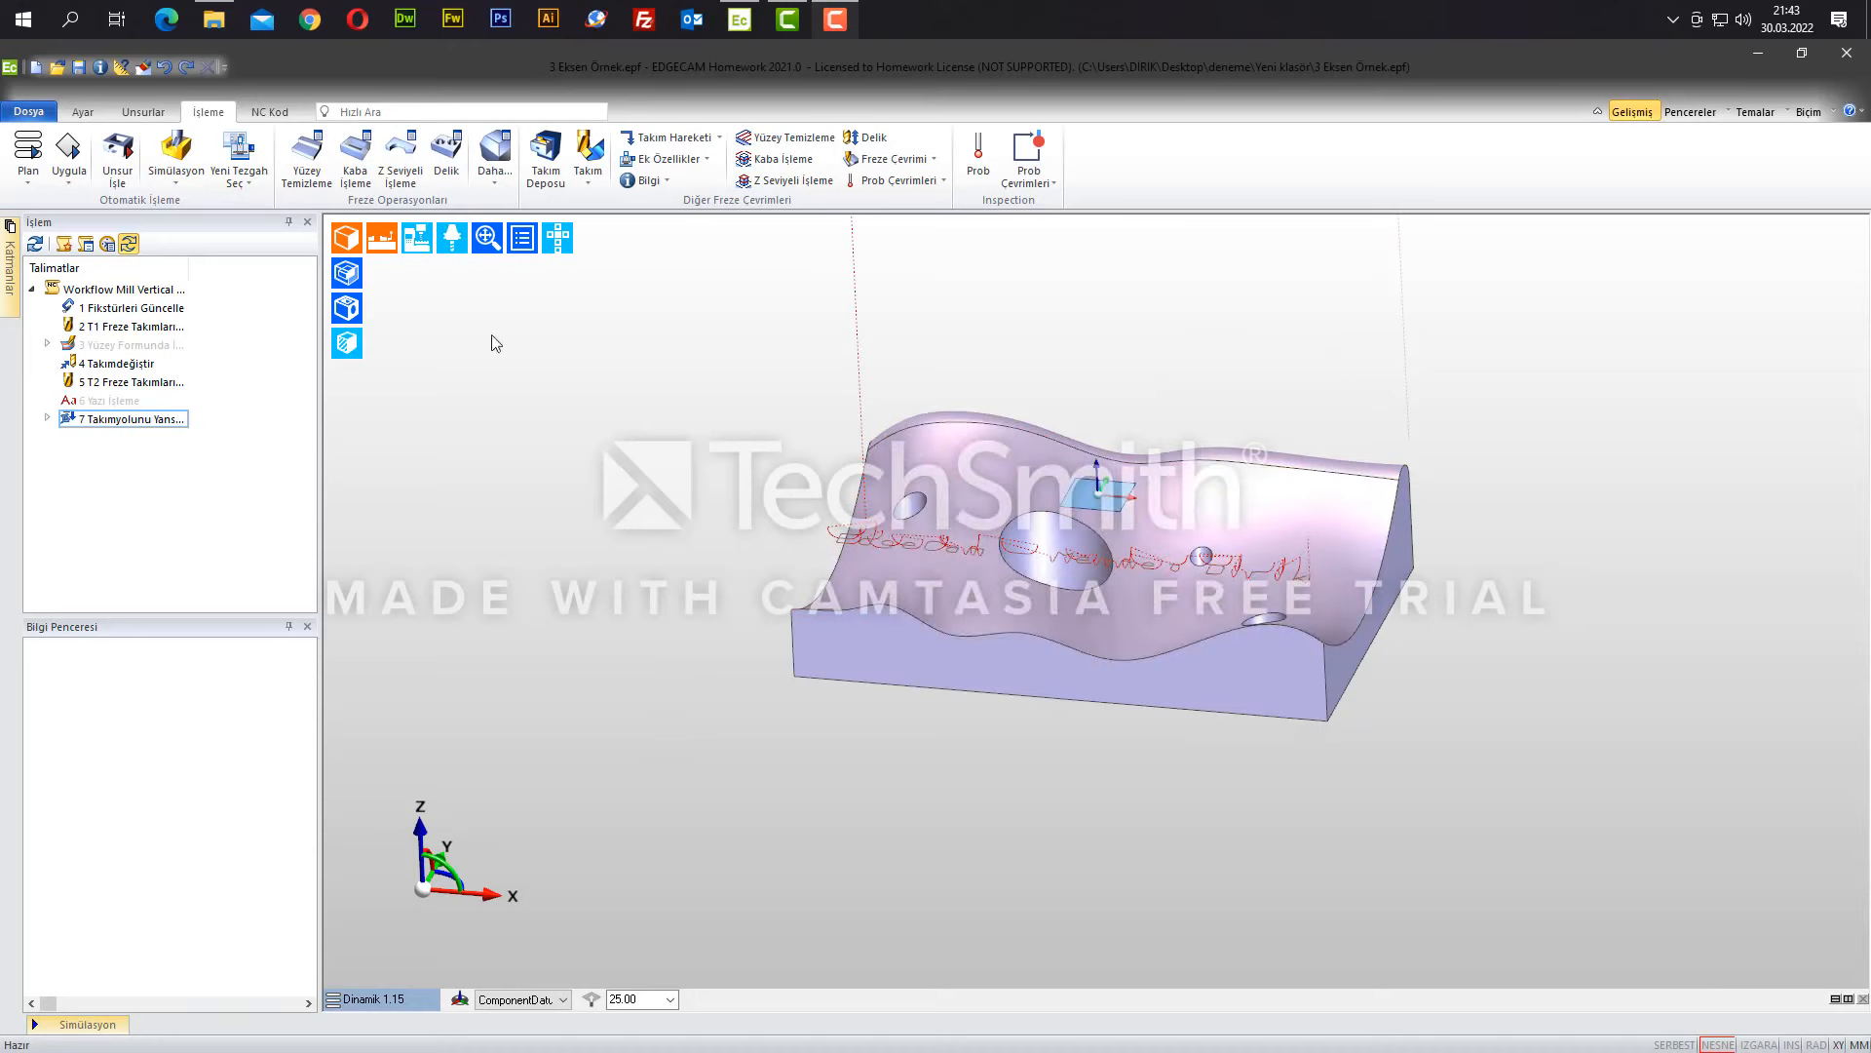
# - Edit the projection cycle so that both Başlangıç Derinliği and Kesme Derinliği are <Yok>, and regenerate it
pyautogui.rightClick(143, 424)
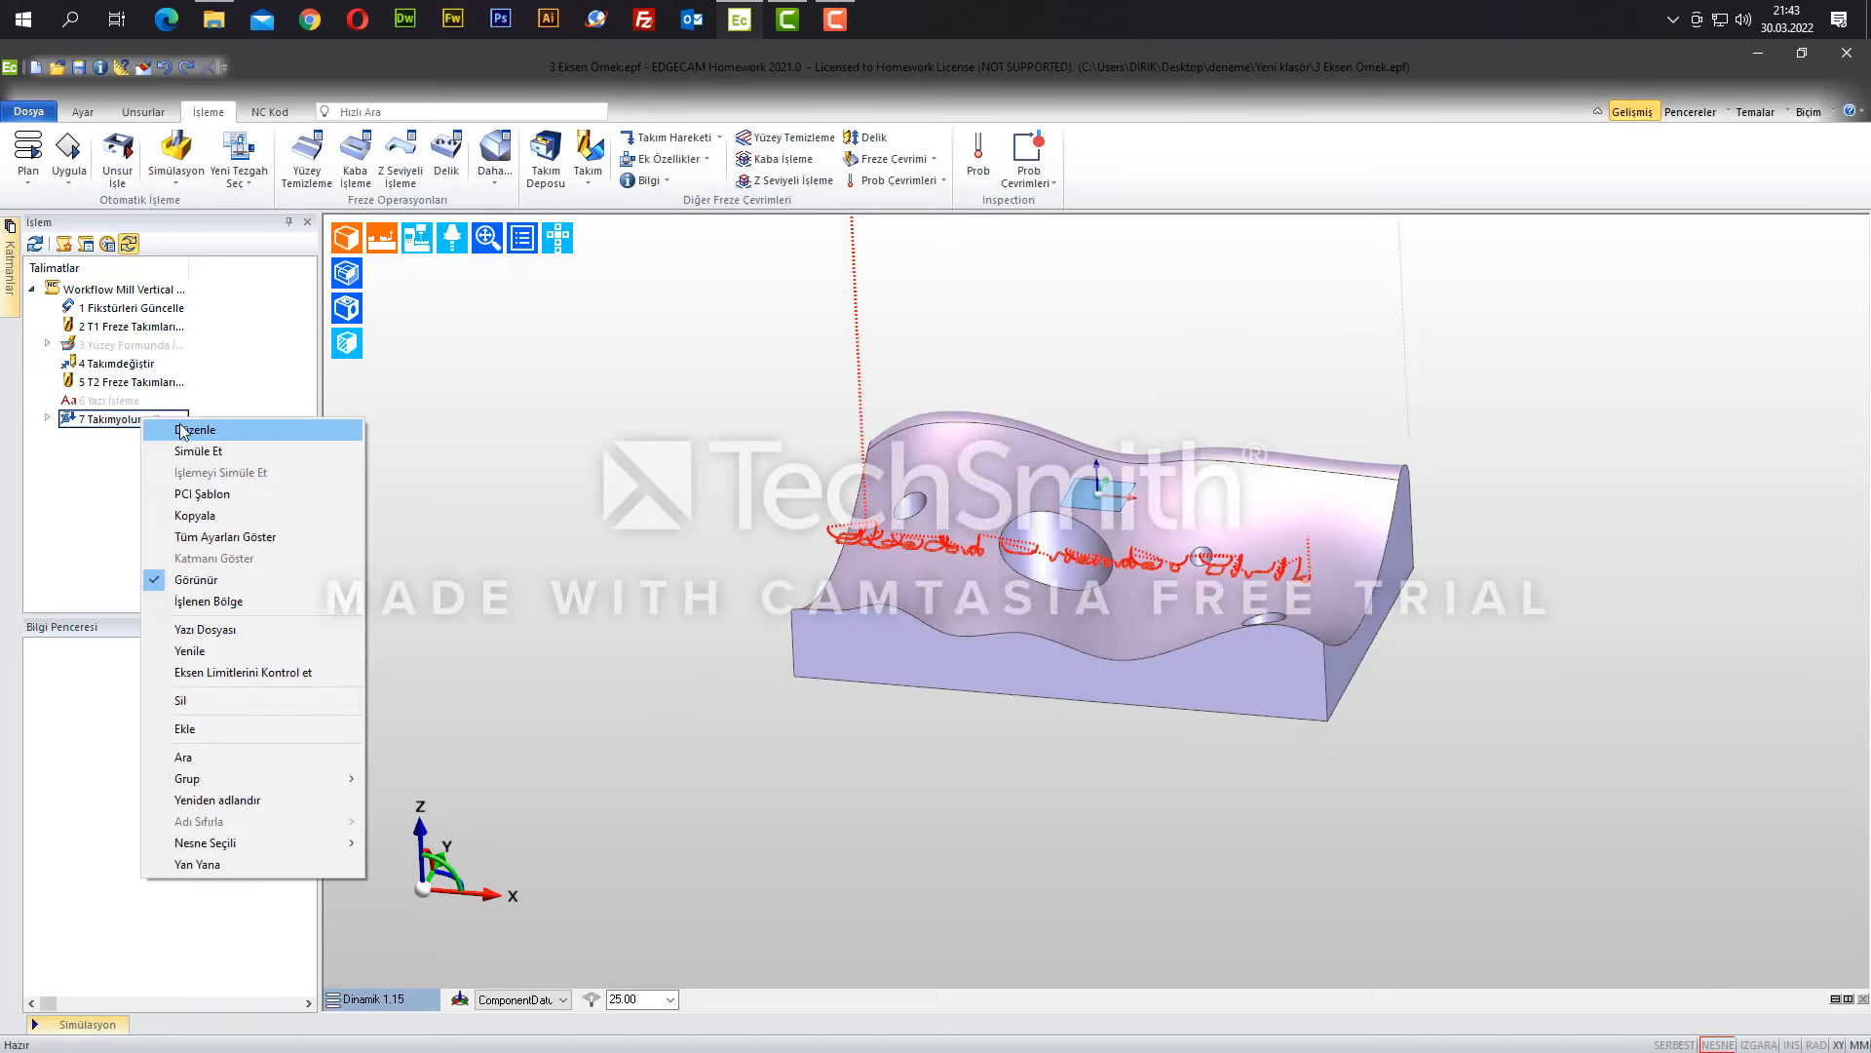
pyautogui.click(181, 427)
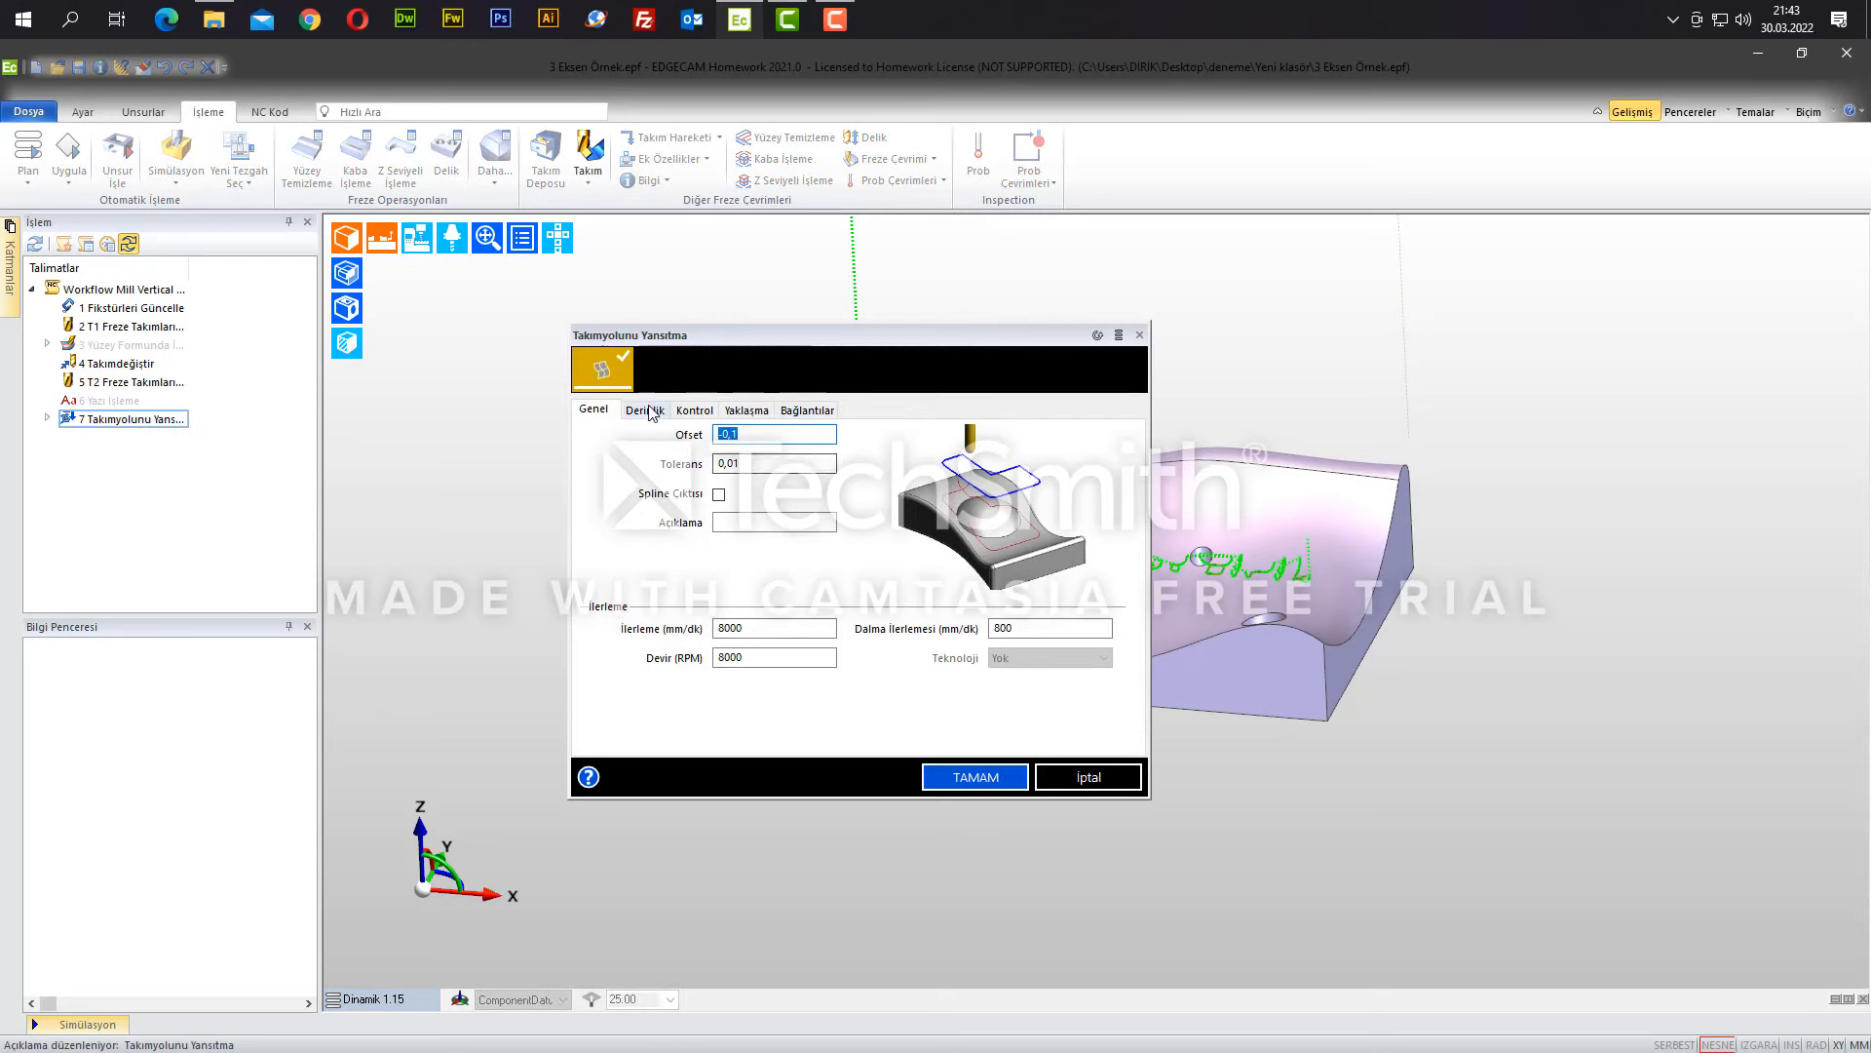
pyautogui.click(646, 411)
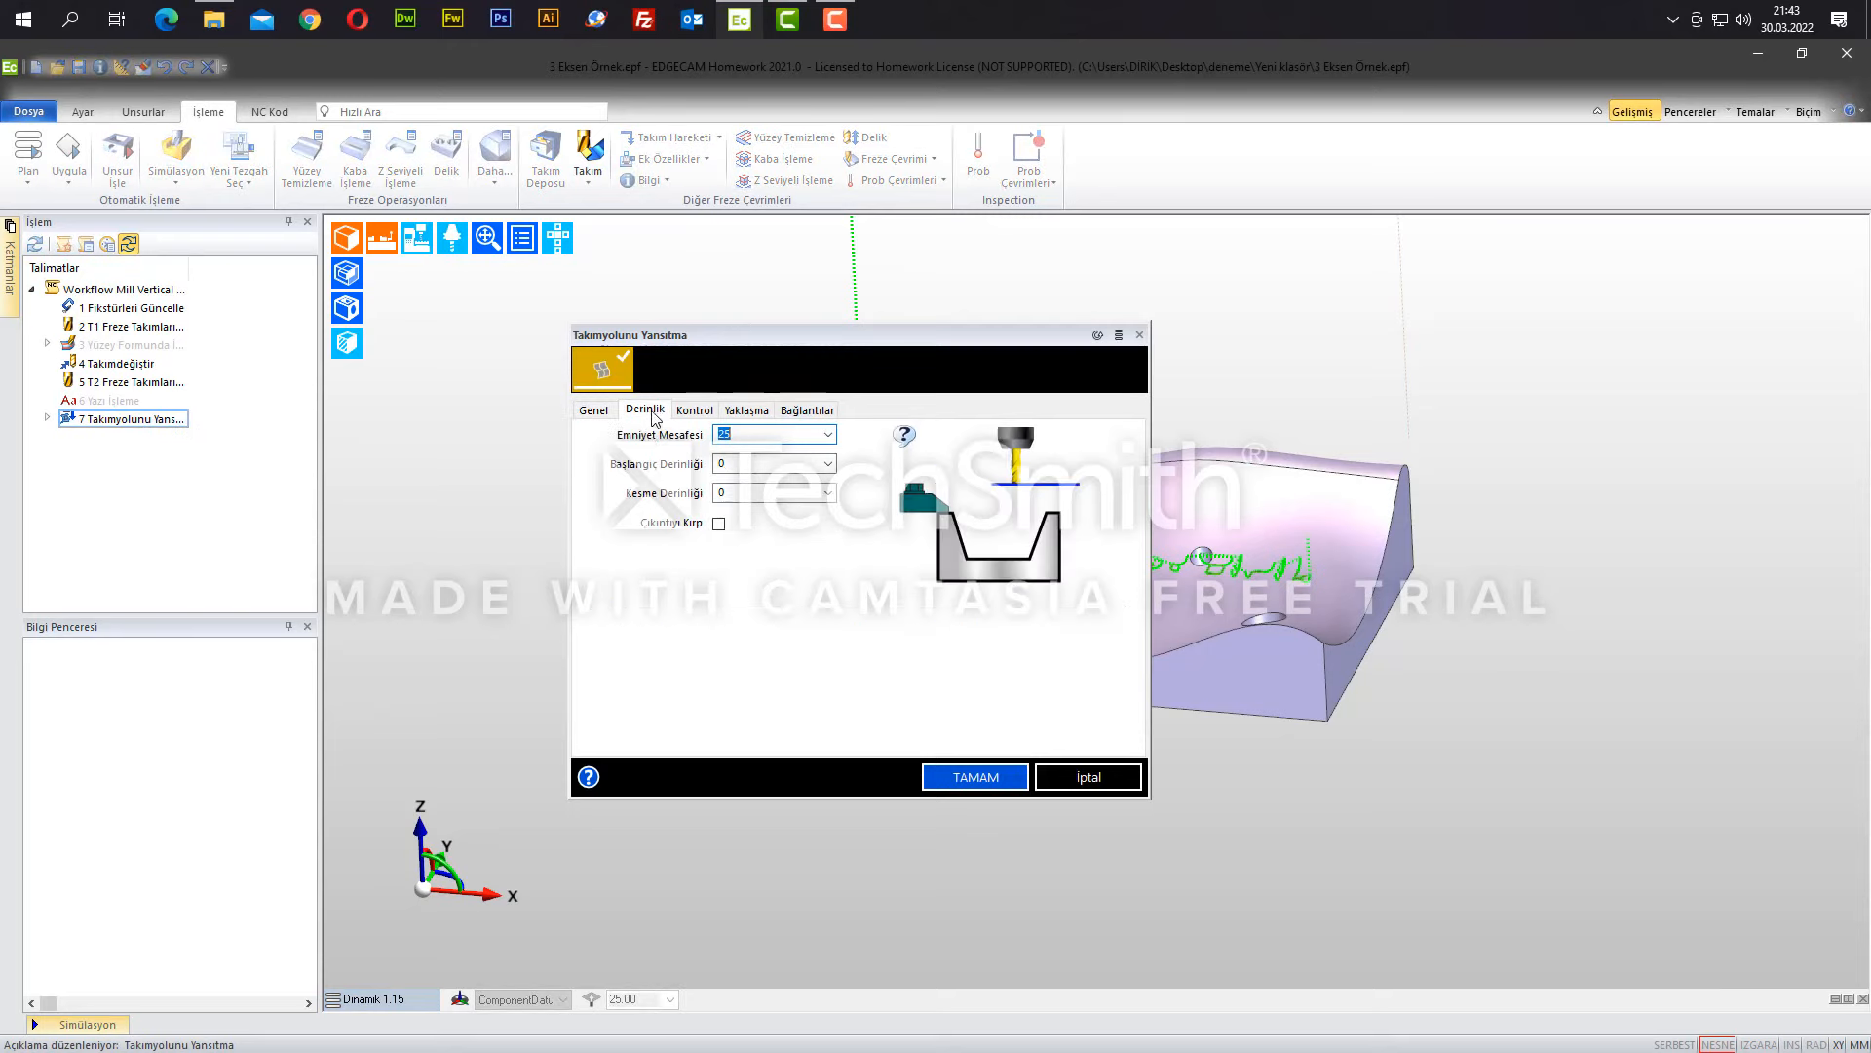
pyautogui.click(827, 464)
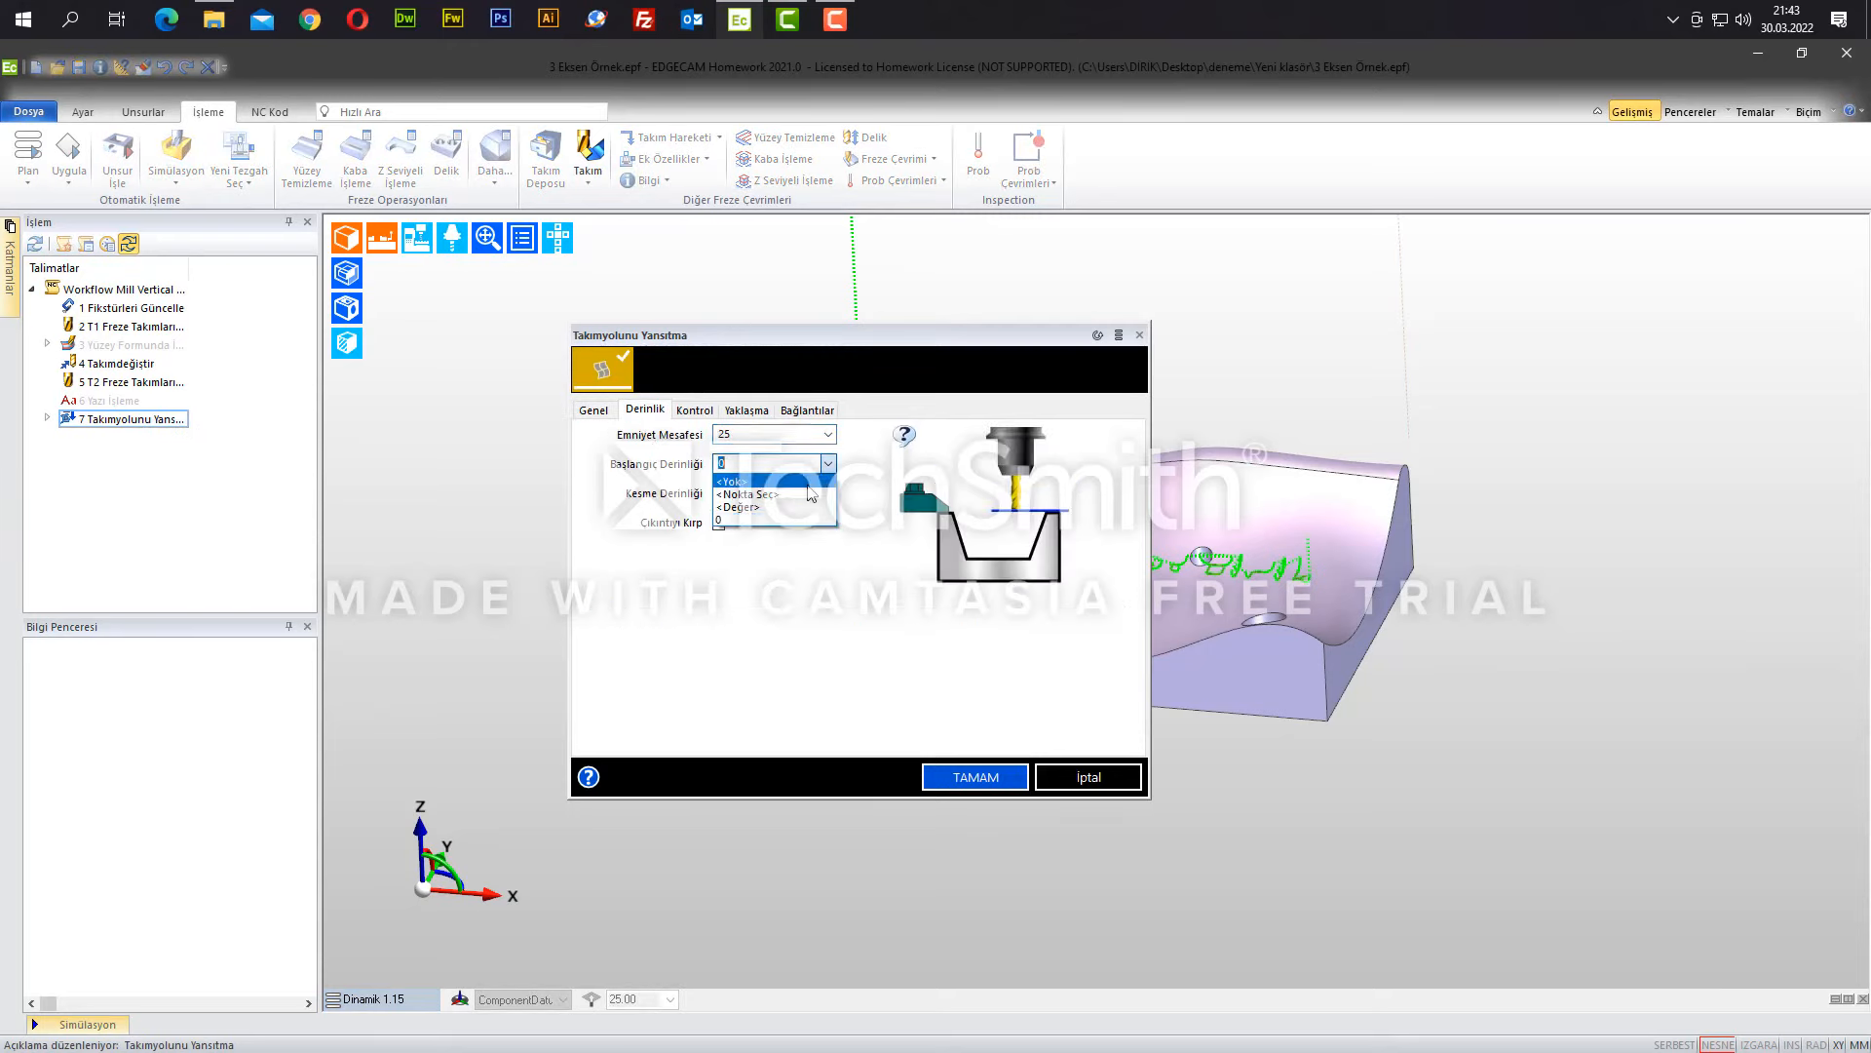
pyautogui.click(824, 495)
pyautogui.click(827, 495)
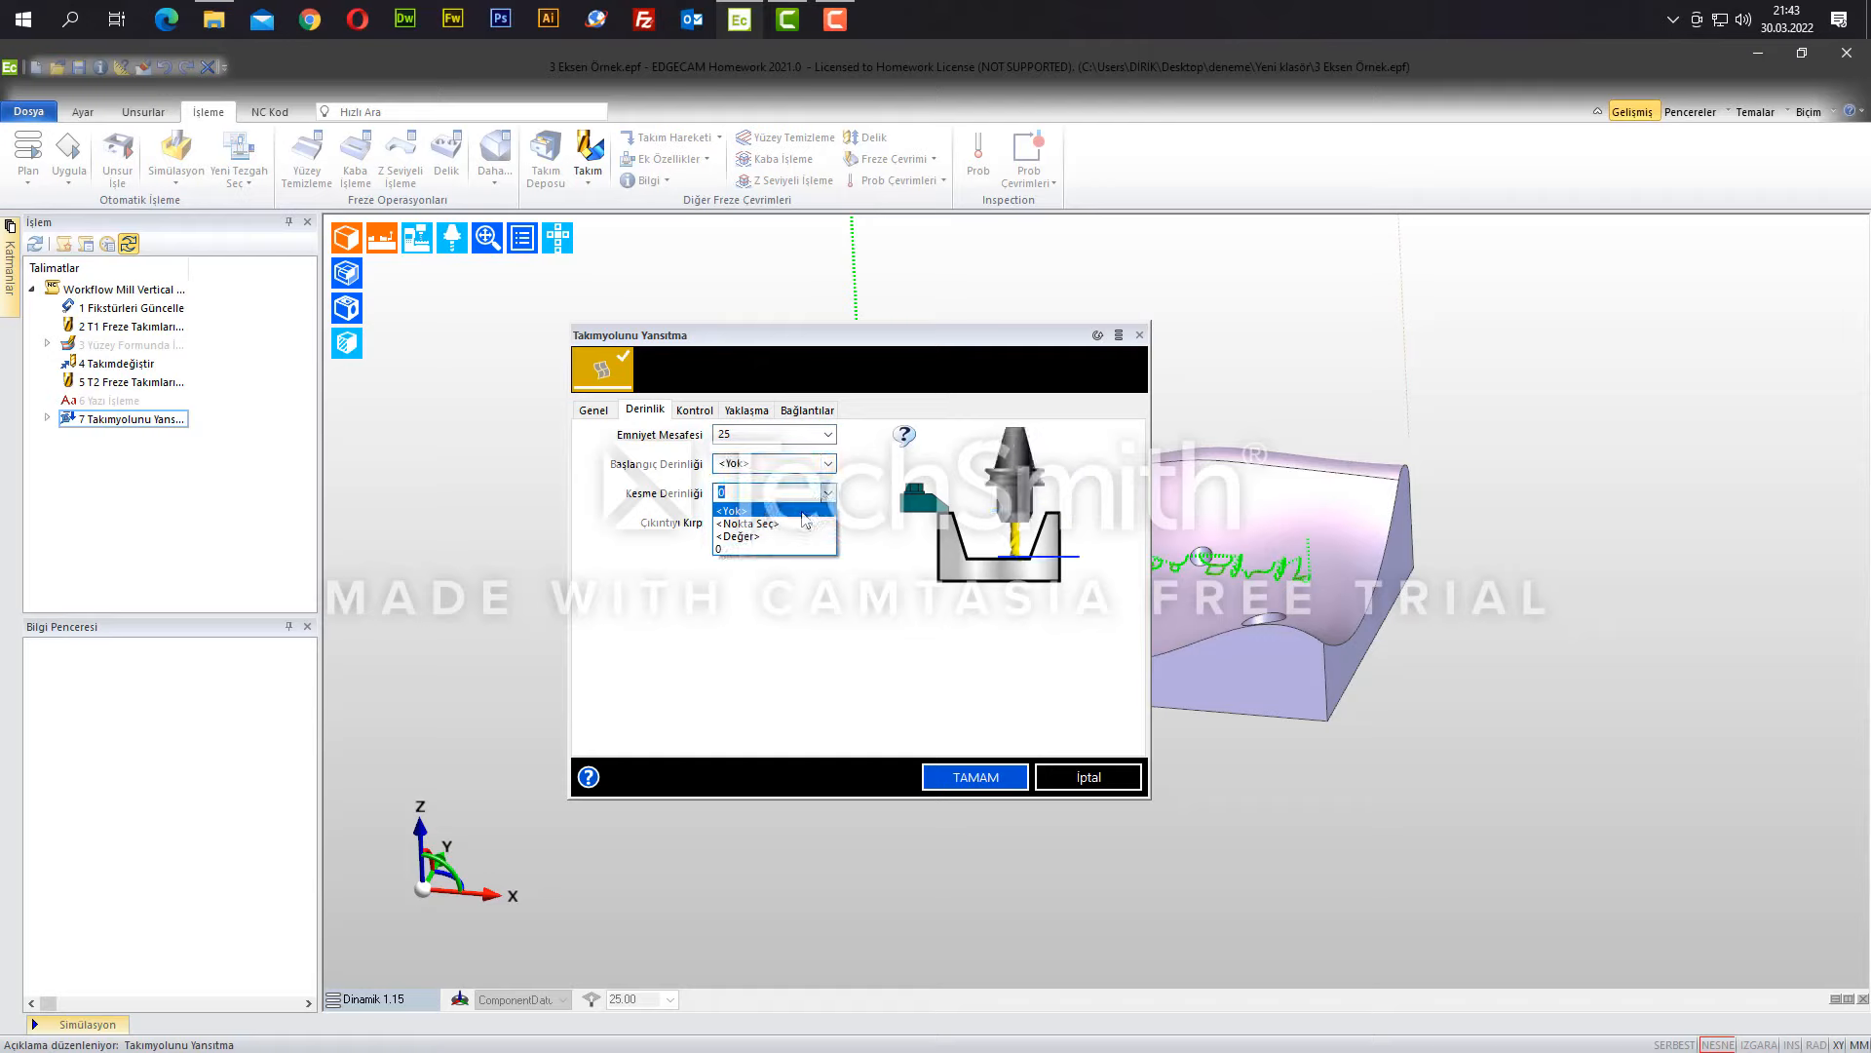
pyautogui.click(805, 524)
pyautogui.click(697, 411)
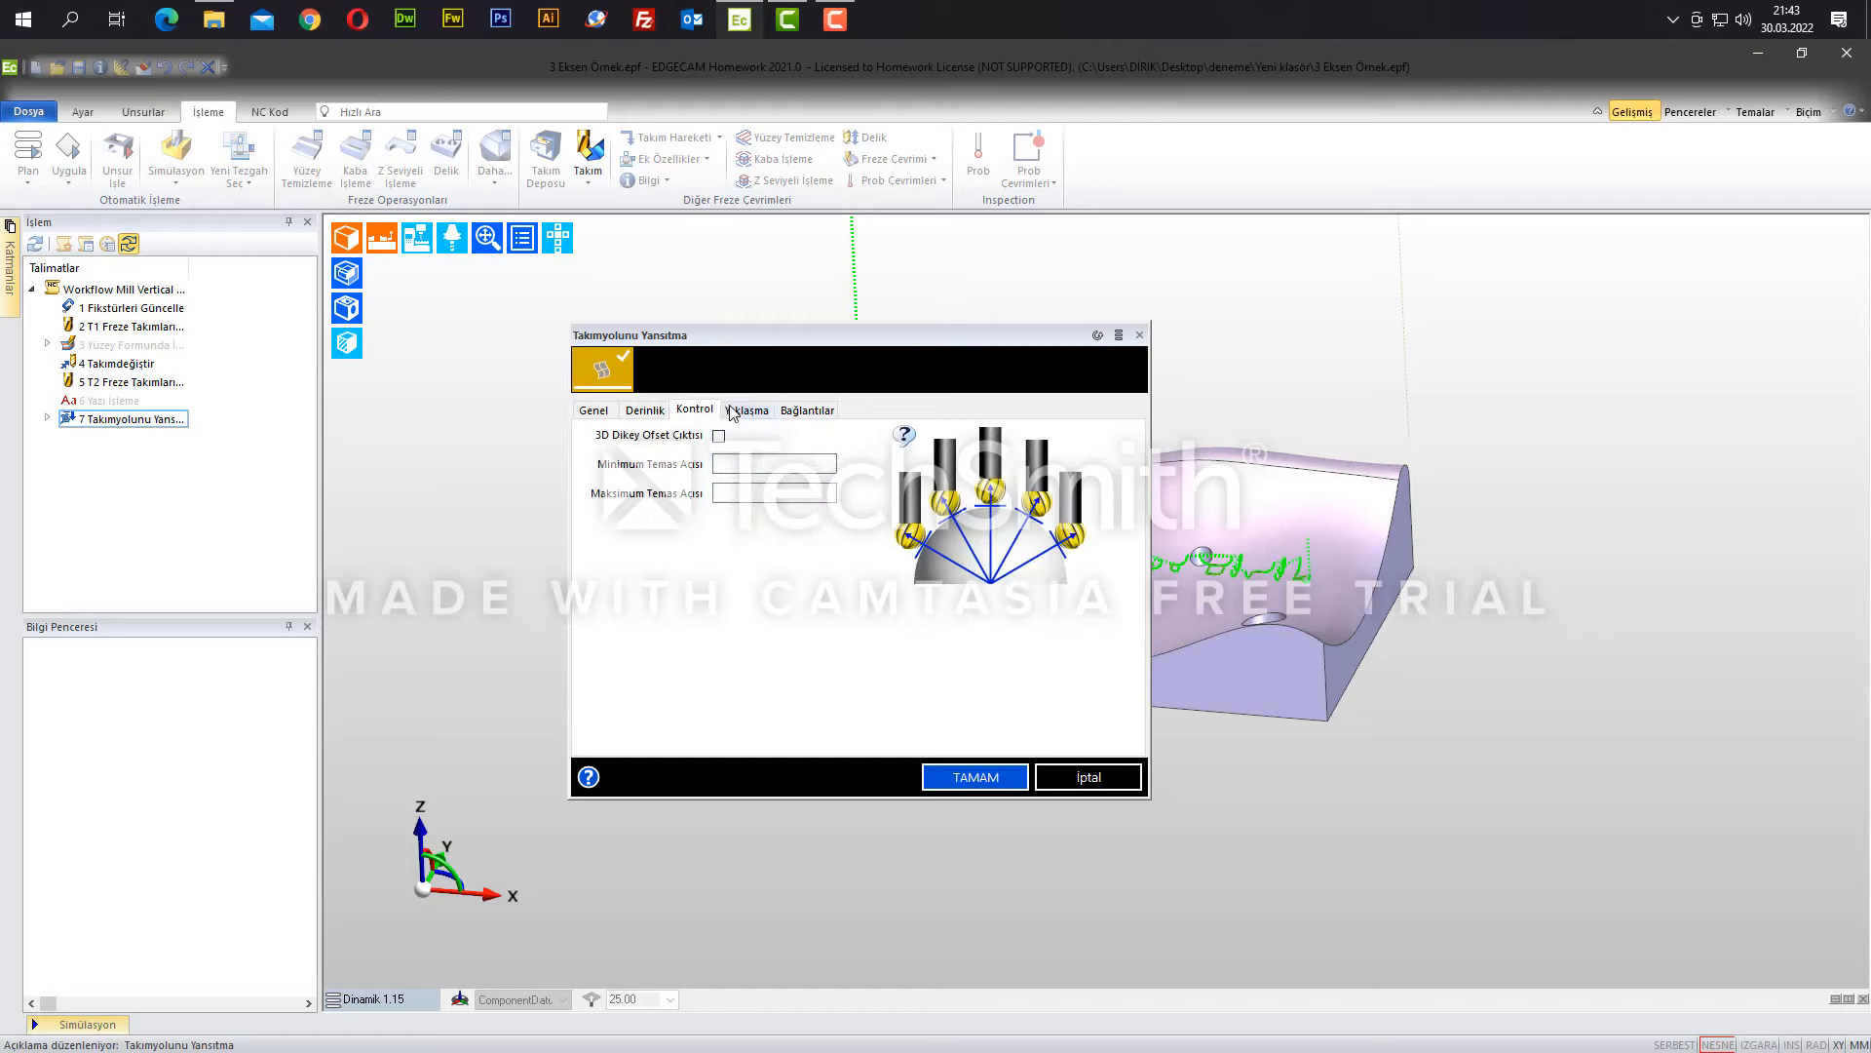
pyautogui.click(732, 412)
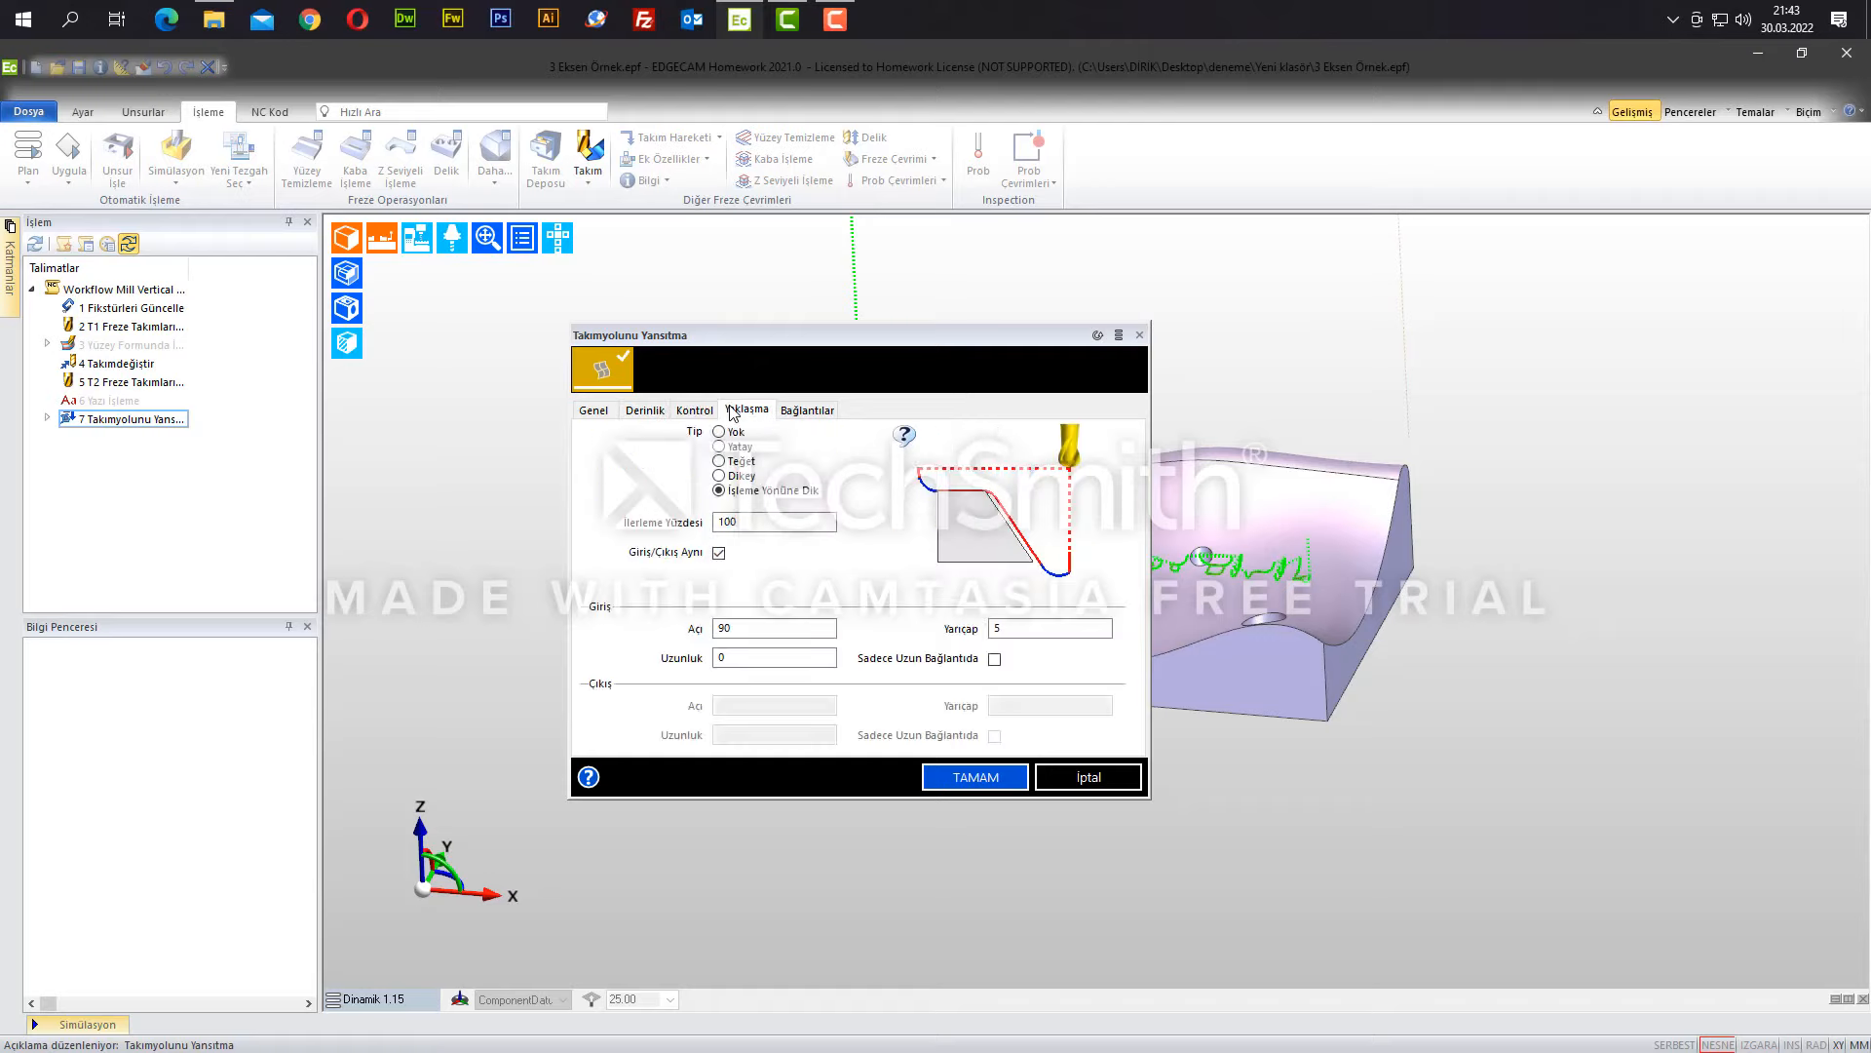
pyautogui.click(826, 411)
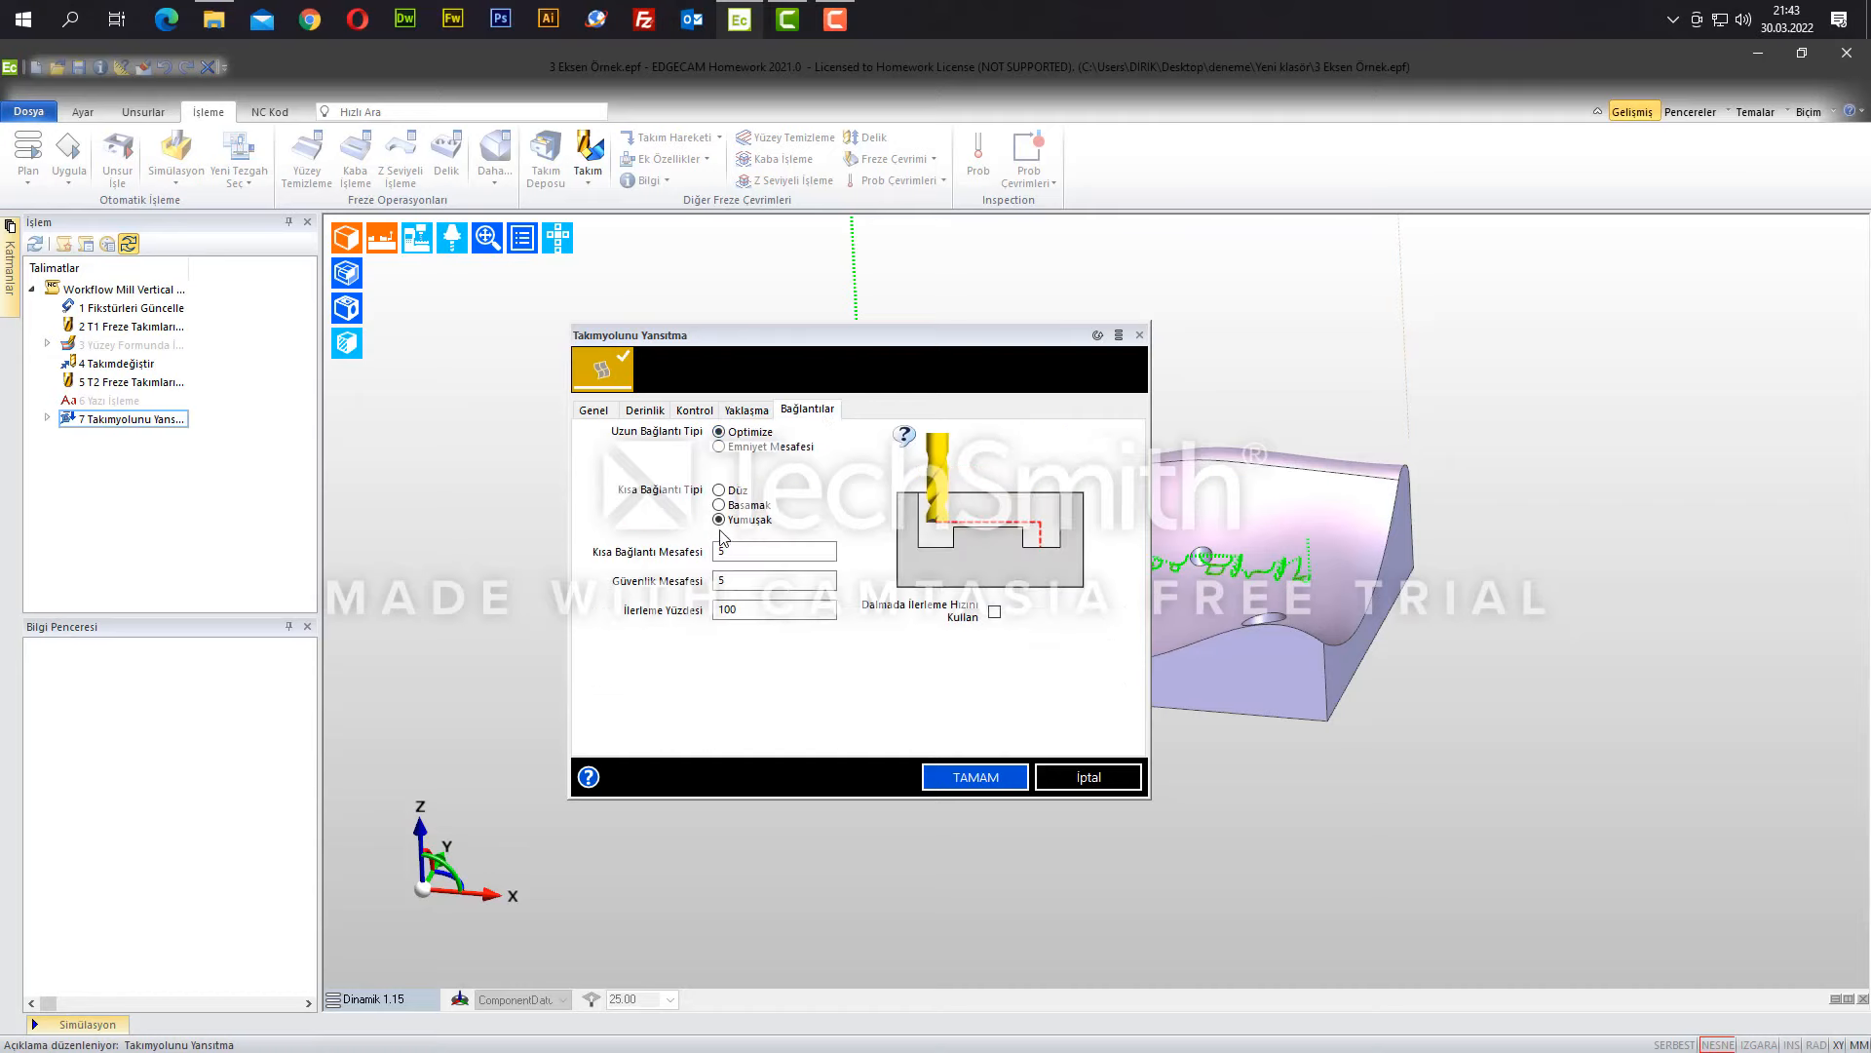
pyautogui.click(975, 777)
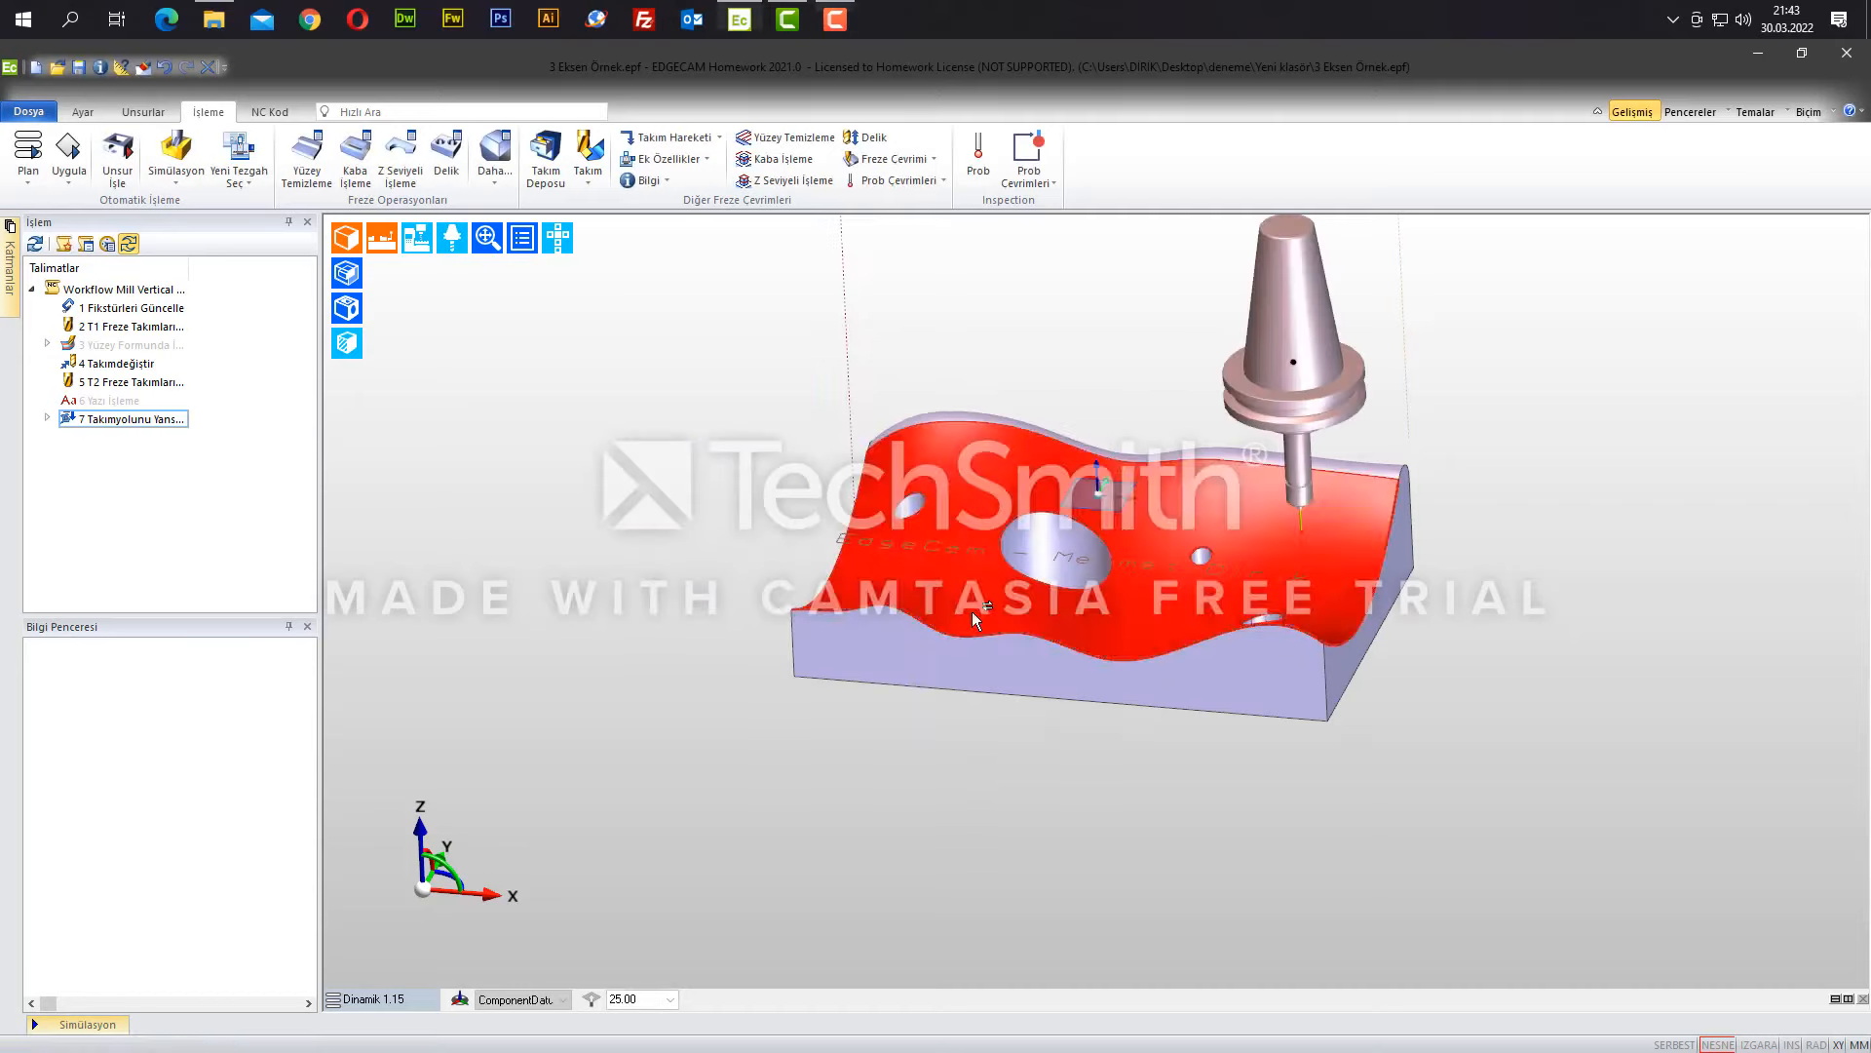
# - Inspect the projected lettering toolpath on the curved surface and check the general settings of the projection cycle
pyautogui.moveTo(1011, 718); pyautogui.dragTo(931, 773, button='middle')
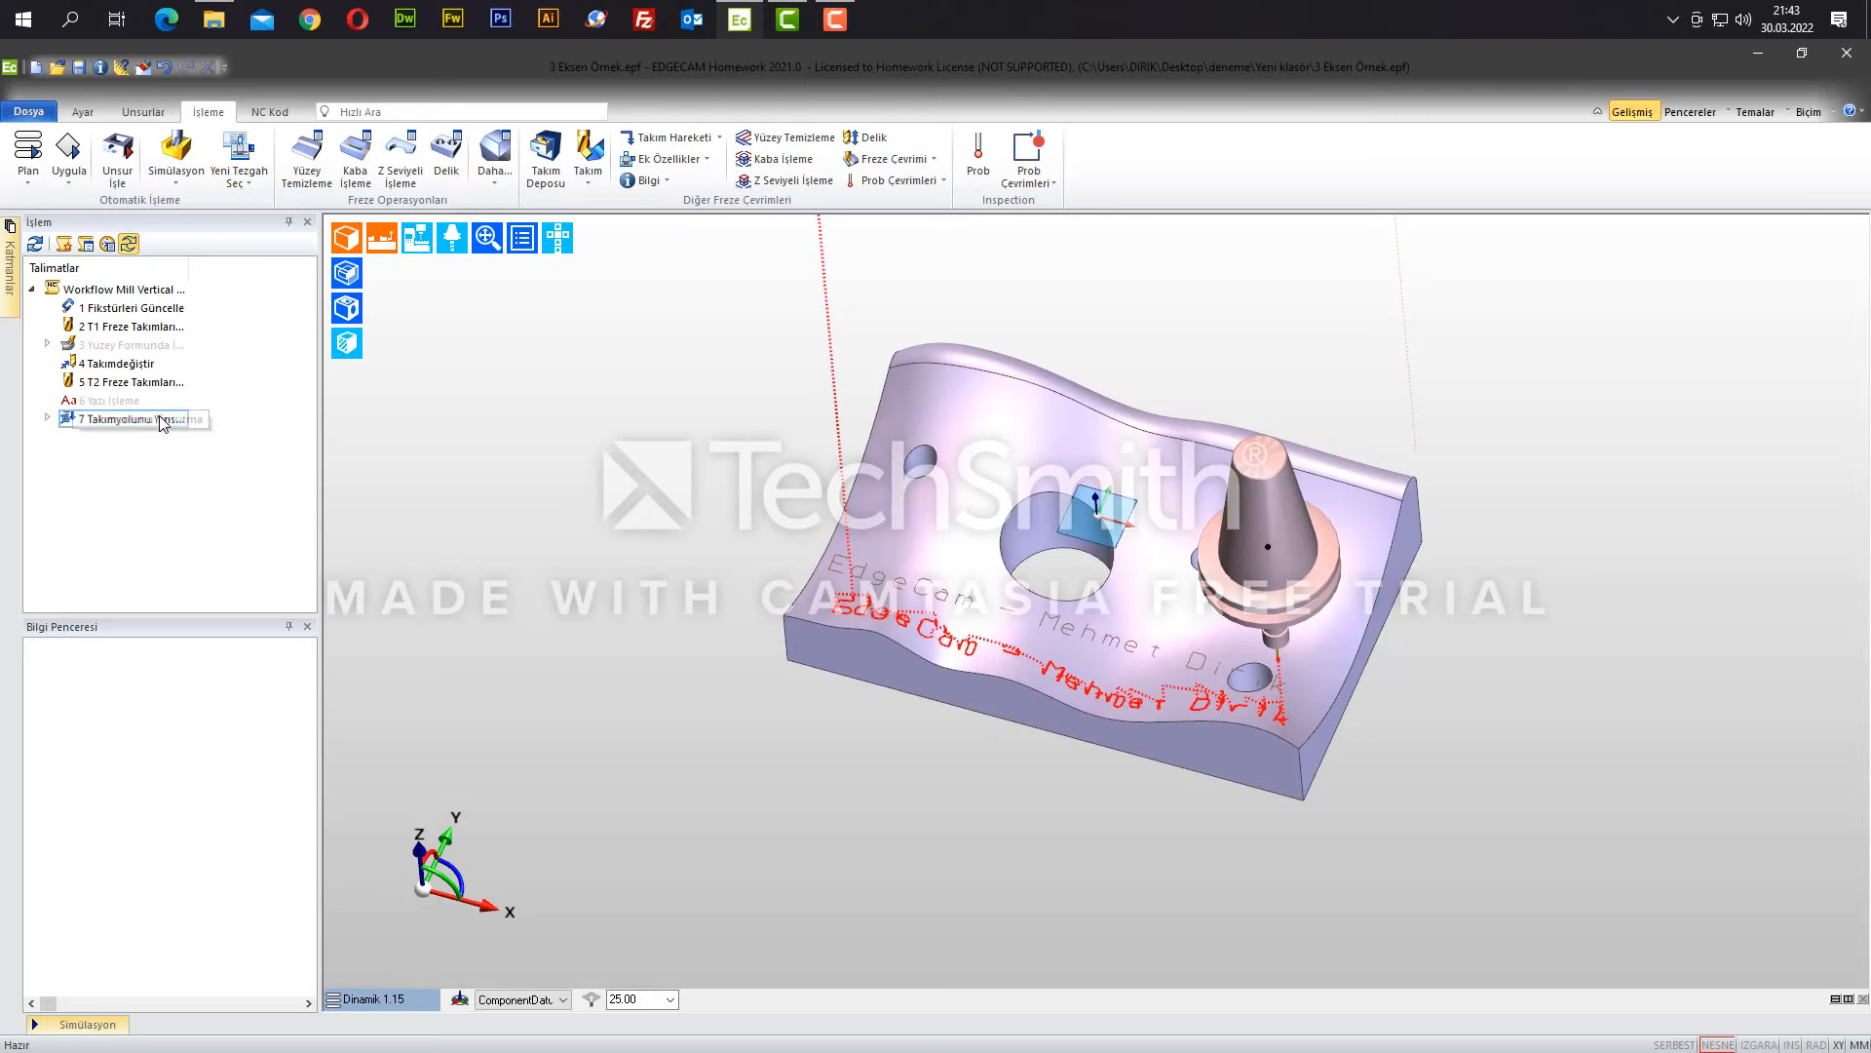
pyautogui.rightClick(160, 421)
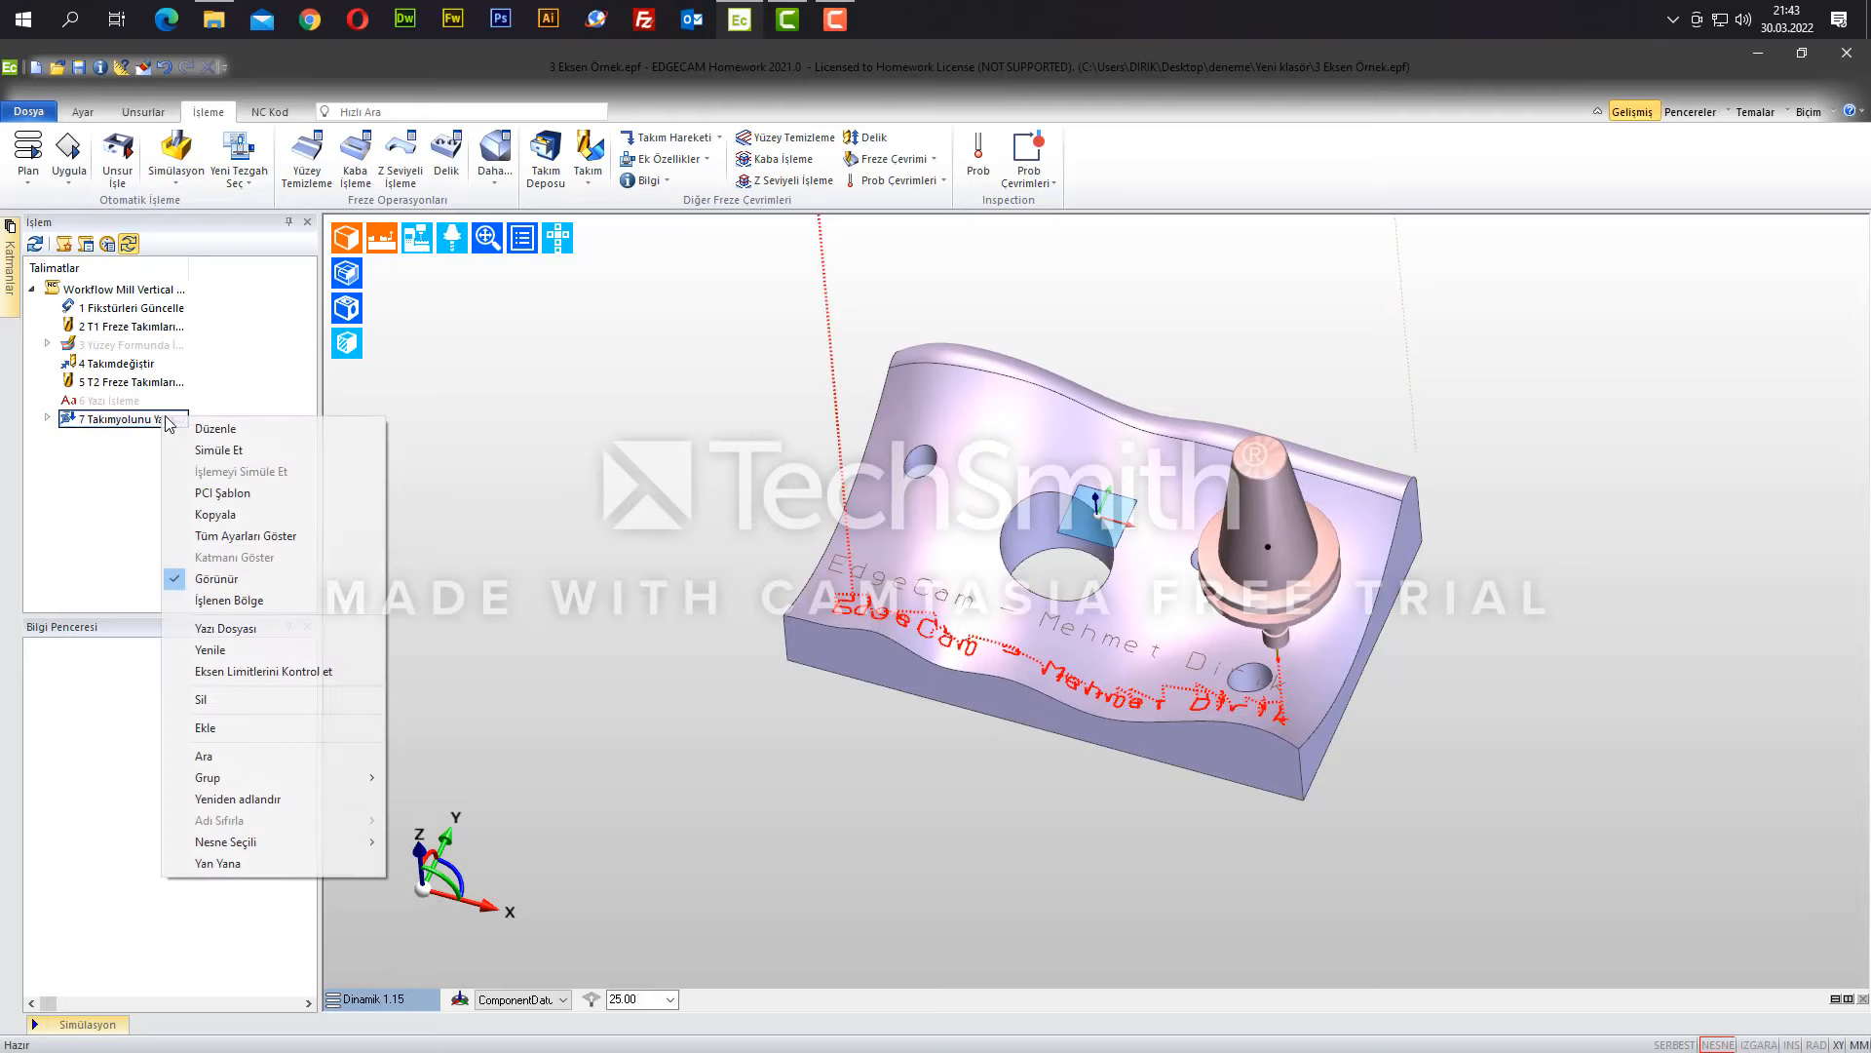
pyautogui.click(200, 429)
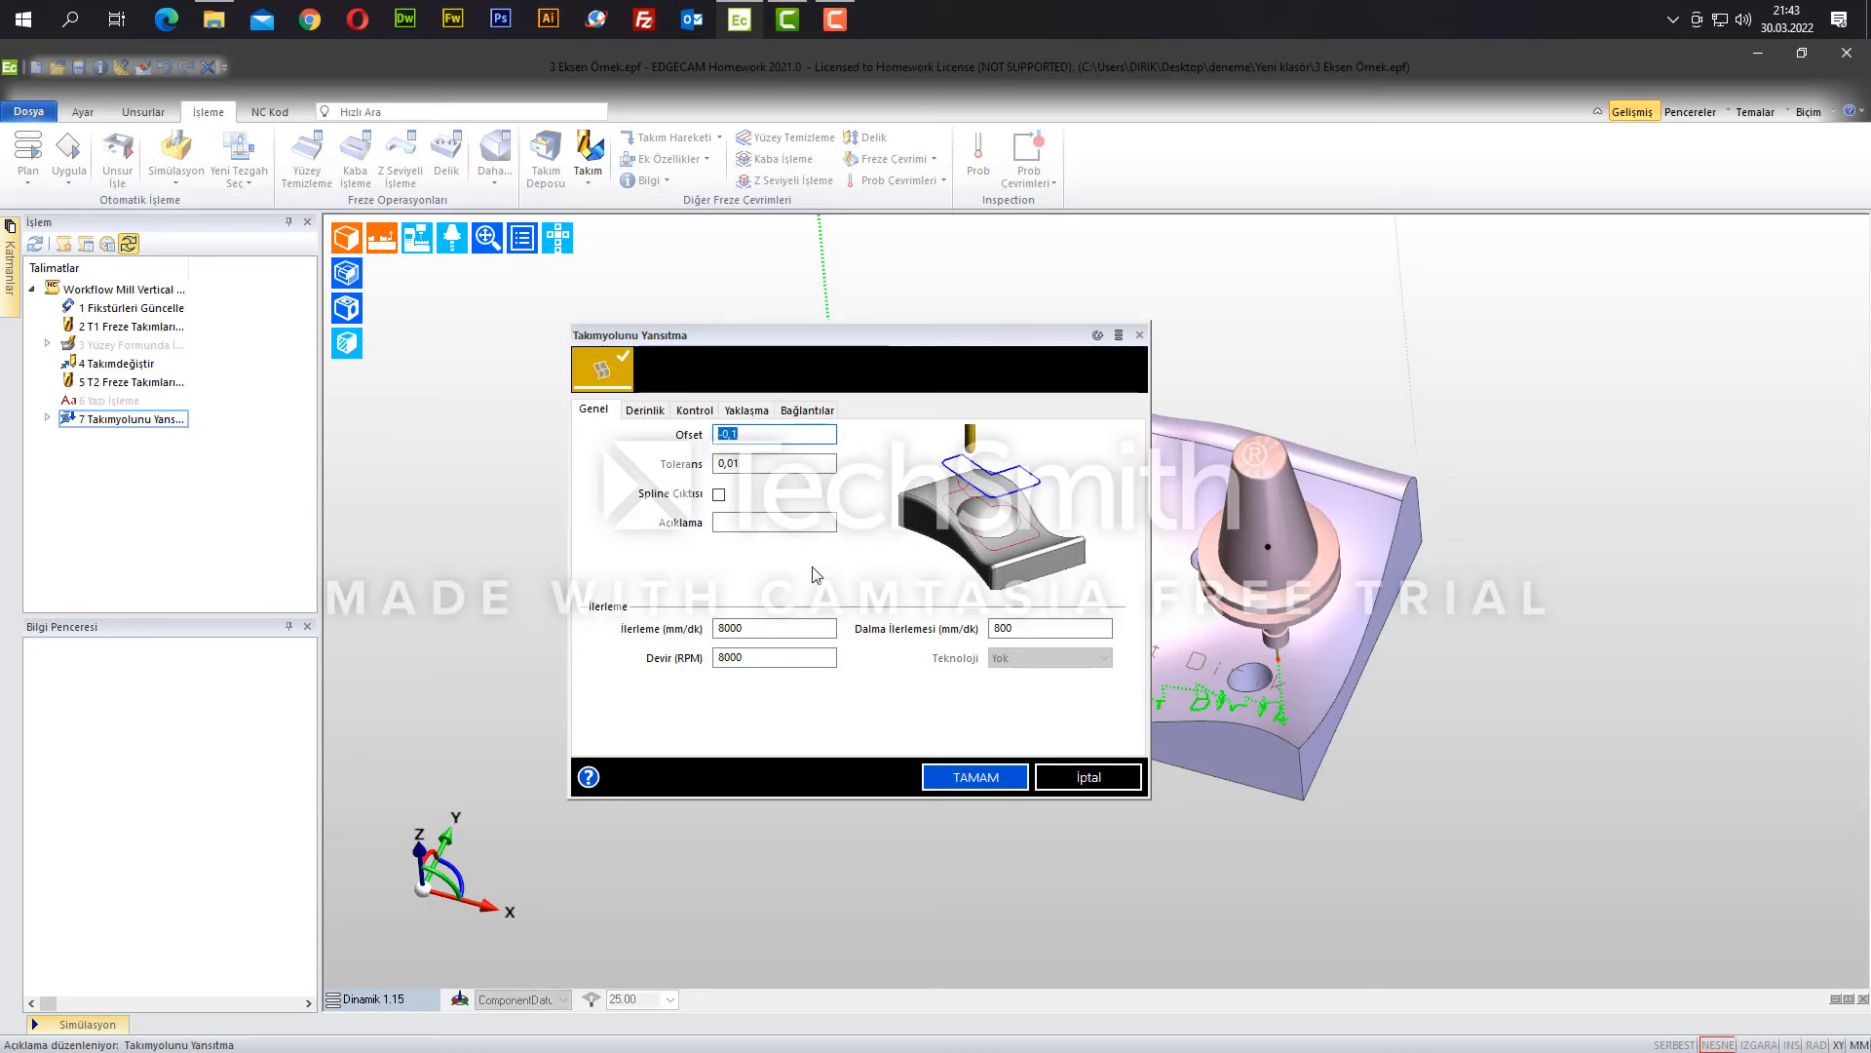
pyautogui.click(1089, 777)
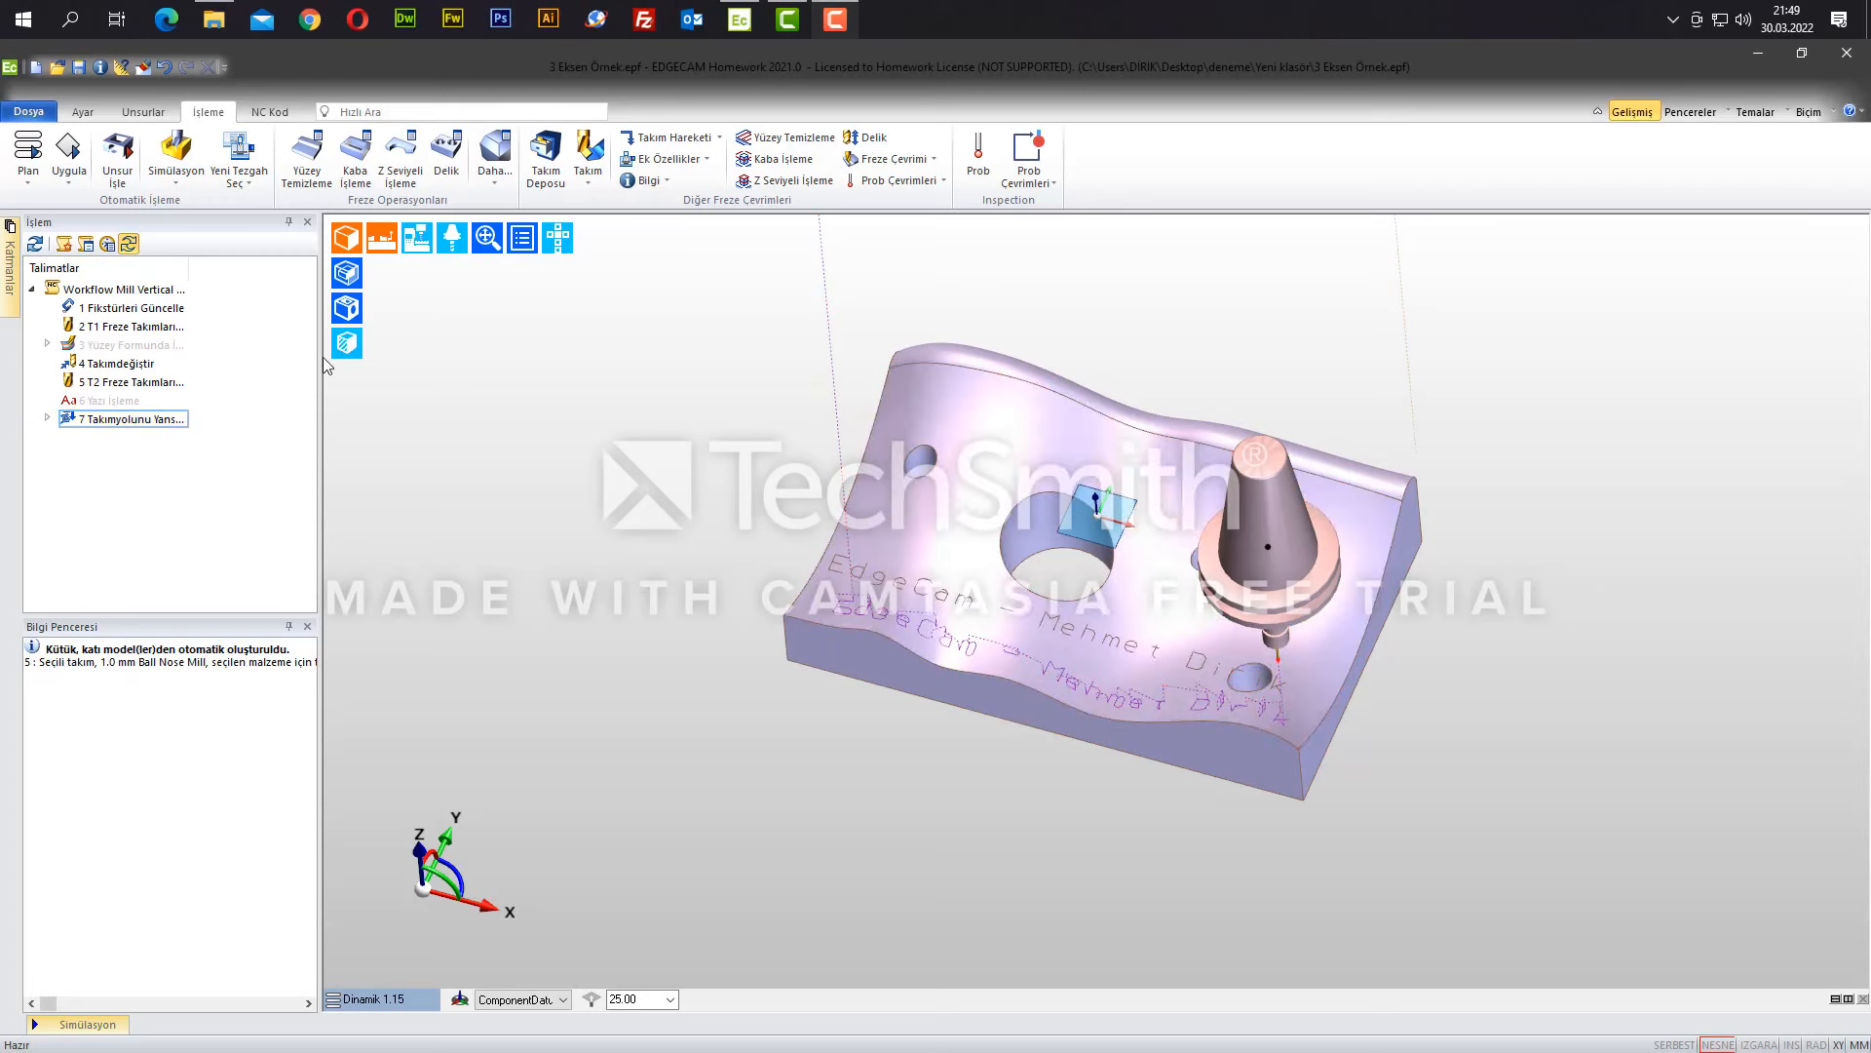
# - Open the machining simulator, rewind it to the beginning and run the simulation of all operations
pyautogui.click(176, 148)
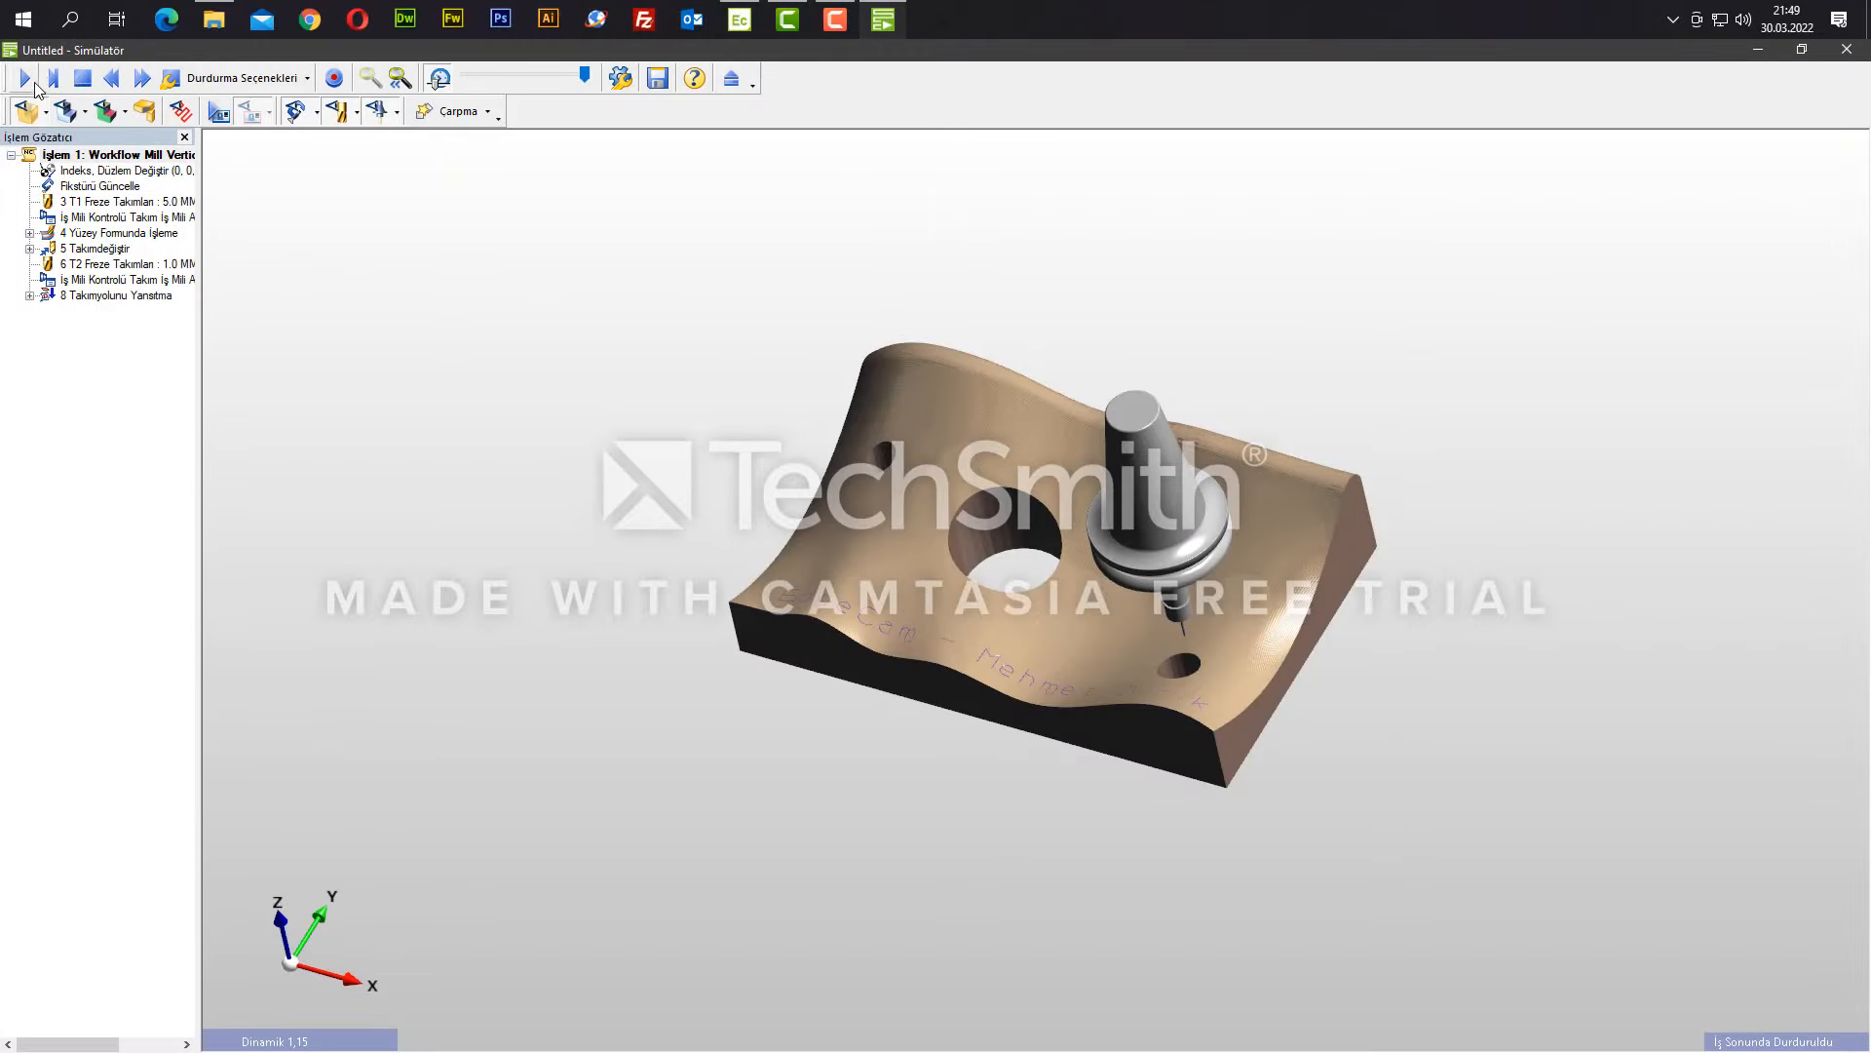
pyautogui.click(112, 82)
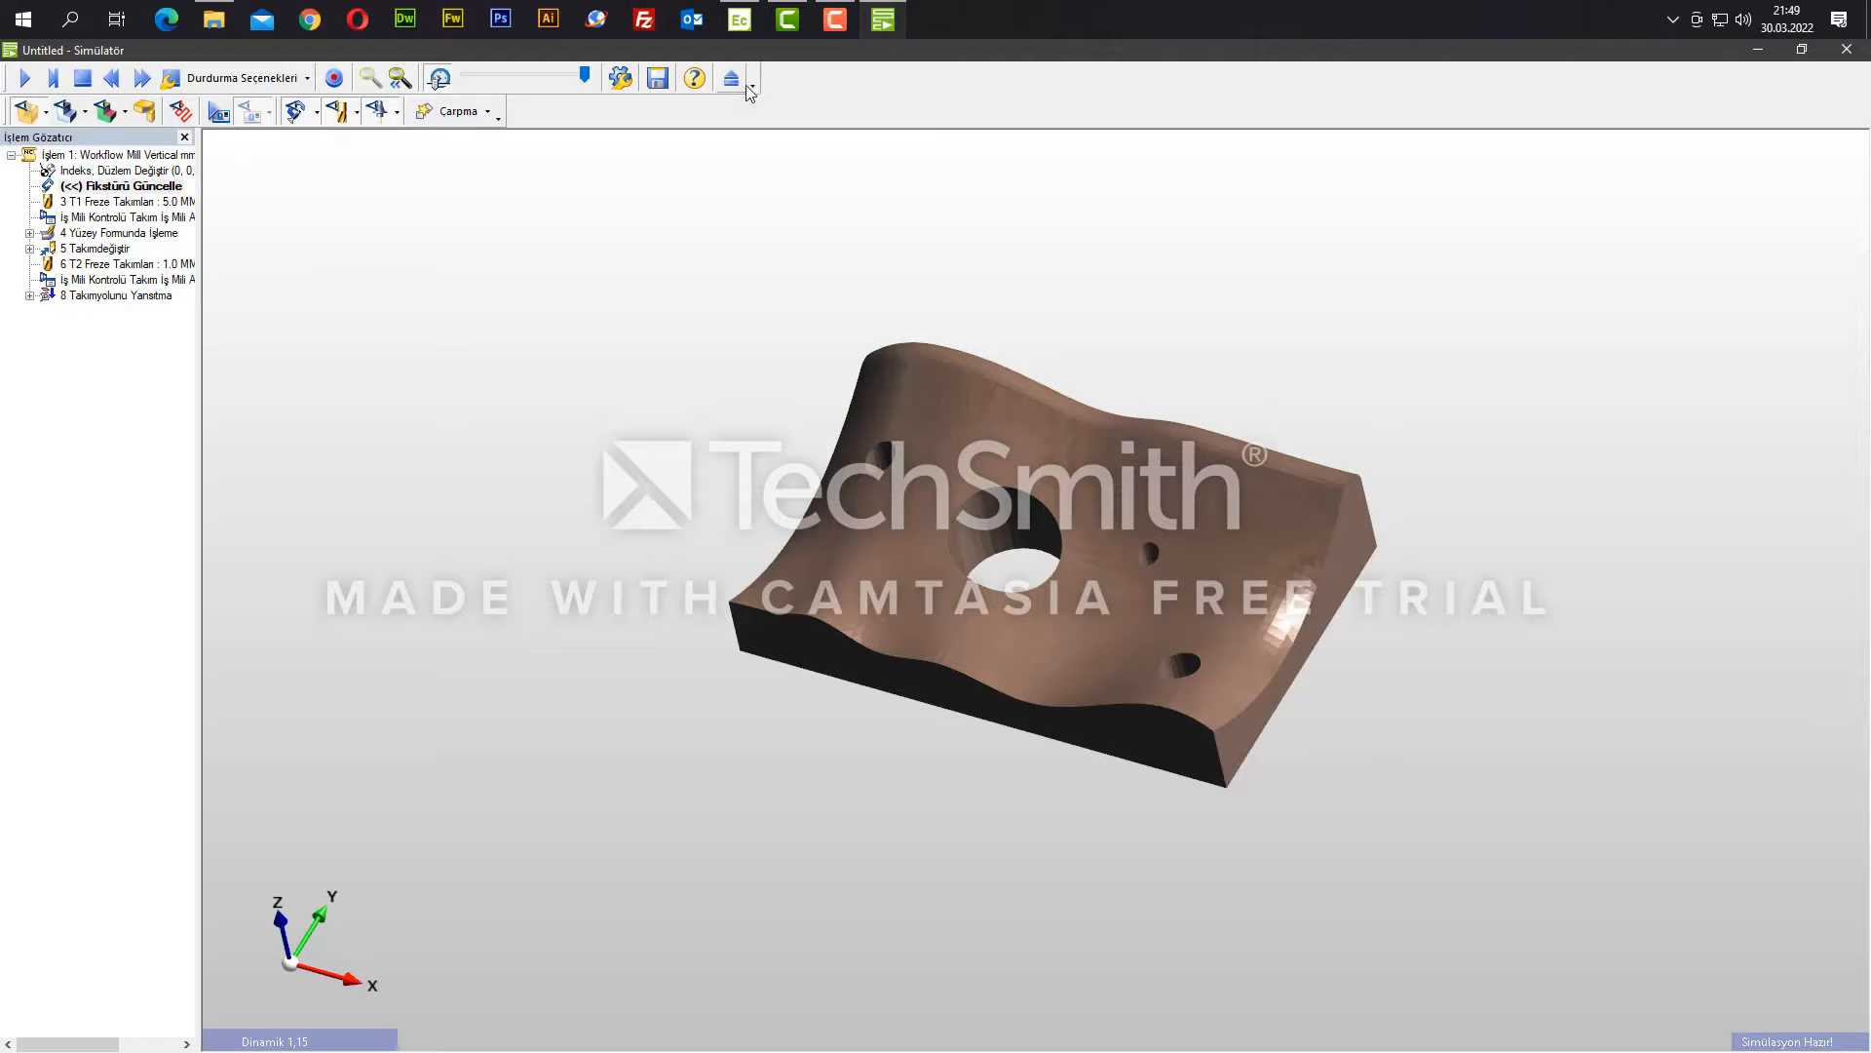
pyautogui.click(30, 80)
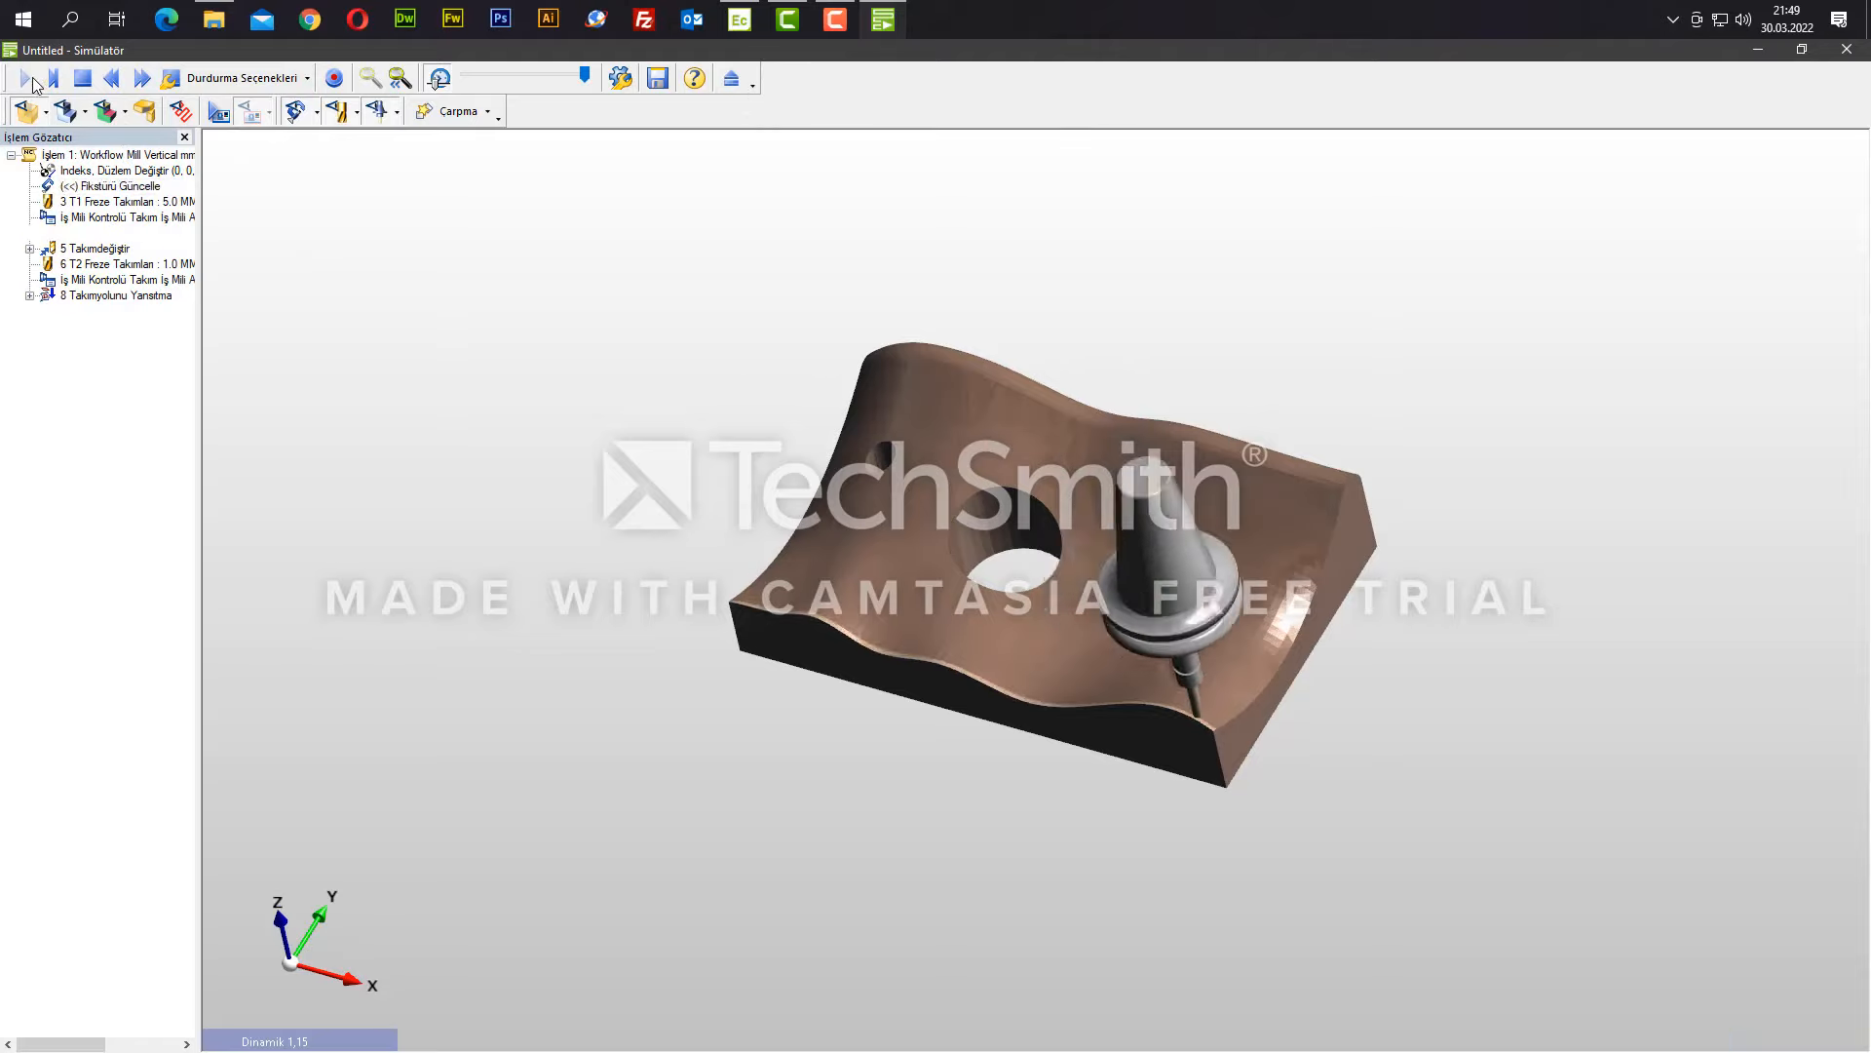